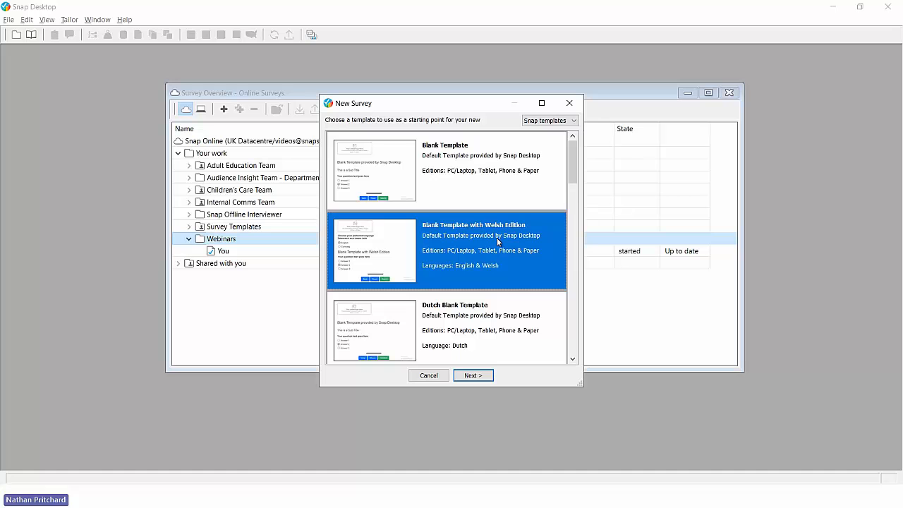
Step: Create an online survey named "Languages Demo" in the Webinars folder from the Blank Template with Welsh Edition
{"action": "scroll", "coordinate": [510, 256], "scroll_direction": "down", "scroll_amount": 1}
{"action": "scroll", "coordinate": [509, 257], "scroll_direction": "up", "scroll_amount": 1}
{"action": "left_click", "coordinate": [473, 375]}
{"action": "type", "text": "Language"}
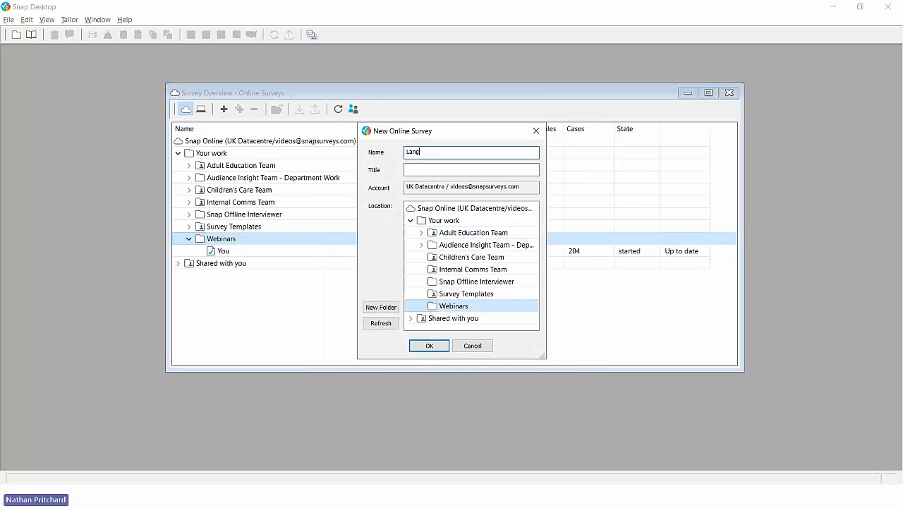
{"action": "type", "text": "s Demo"}
{"action": "left_click", "coordinate": [429, 345]}
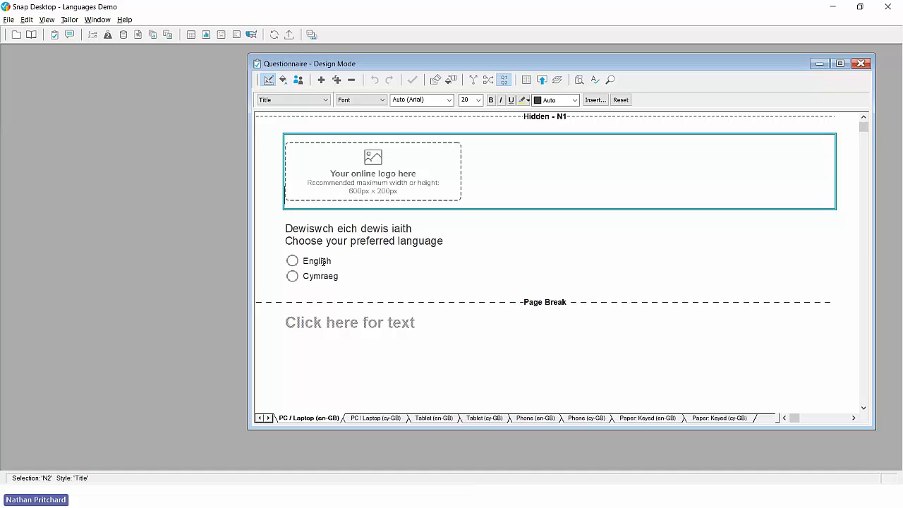
Step: Review the variable properties of the preferred-language question, including its Ordering setting
{"action": "left_click", "coordinate": [323, 262]}
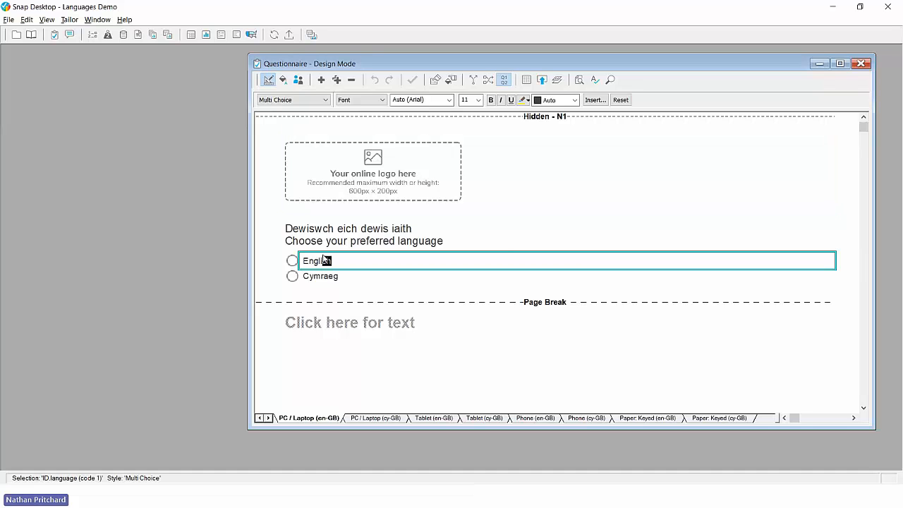
{"action": "right_click", "coordinate": [328, 238]}
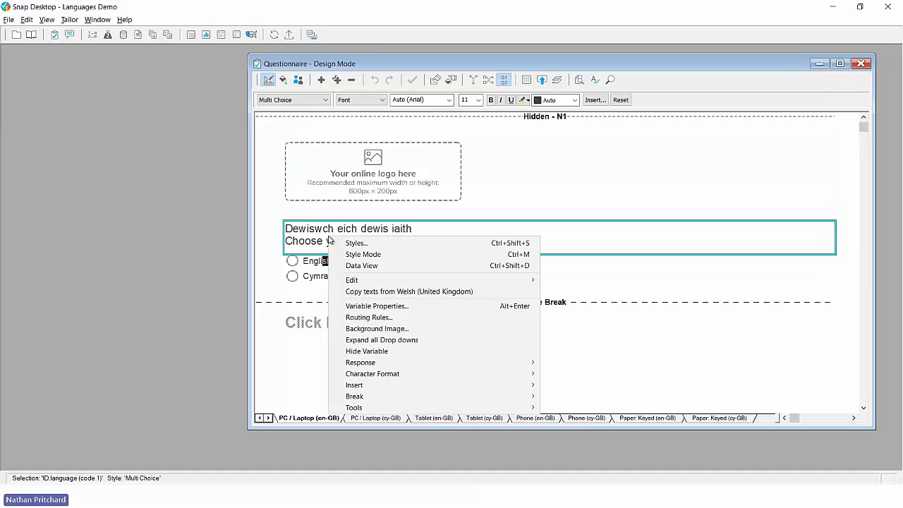
{"action": "left_click", "coordinate": [367, 307]}
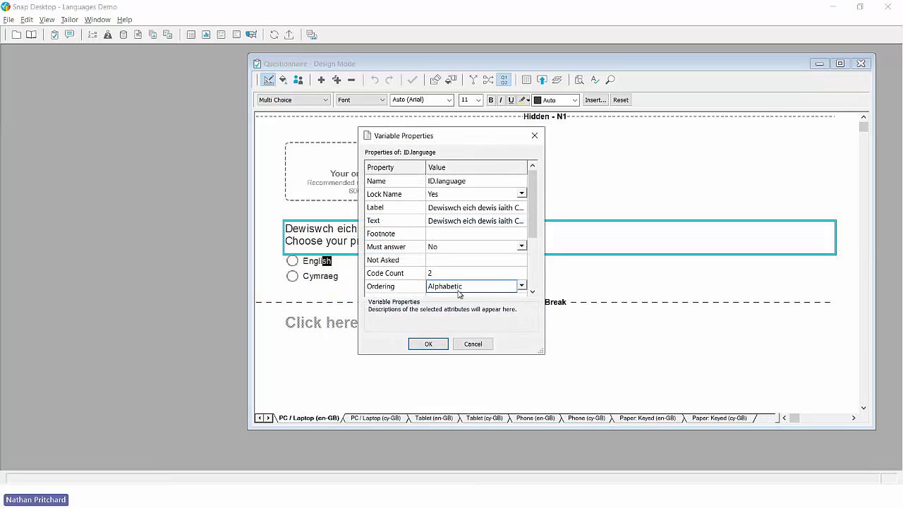
{"action": "left_click", "coordinate": [429, 344]}
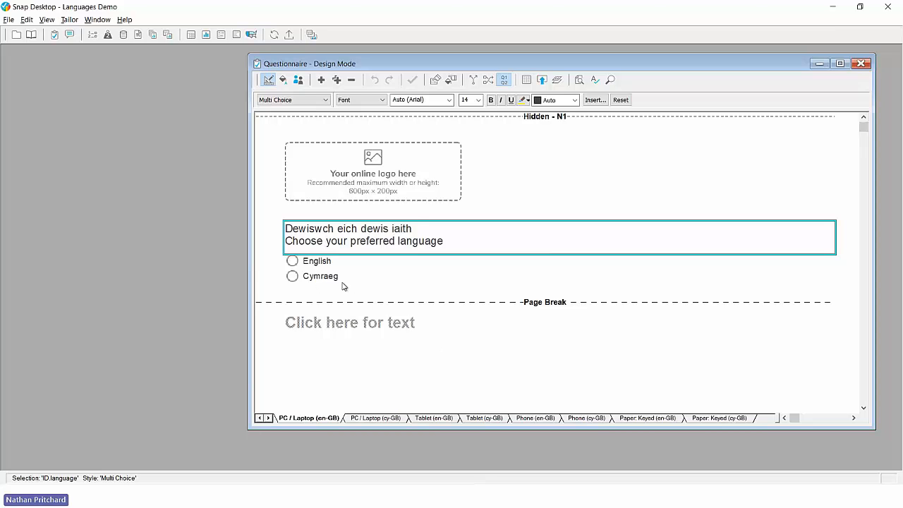
Step: Examine the Back, Reset Page, Next and Submit button texts in the questionnaire properties of the Welsh PC / Laptop edition
{"action": "left_click", "coordinate": [374, 419]}
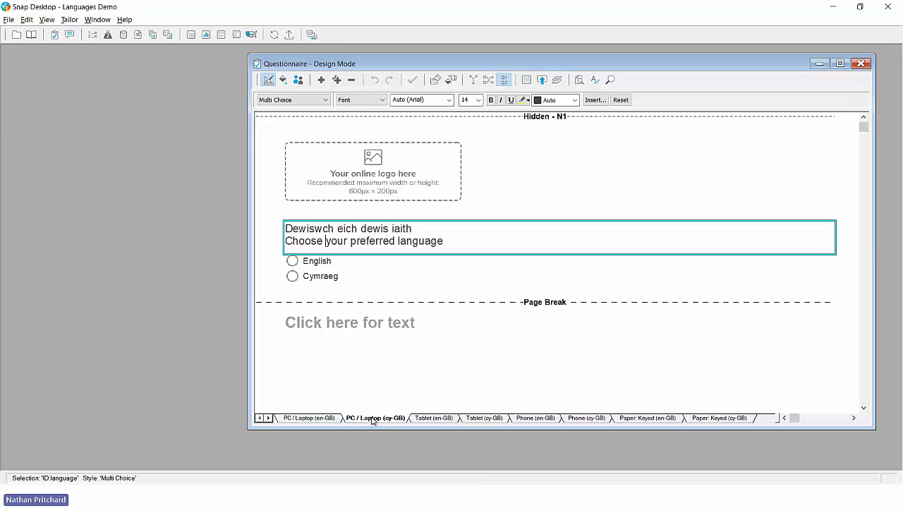
{"action": "left_click", "coordinate": [525, 82]}
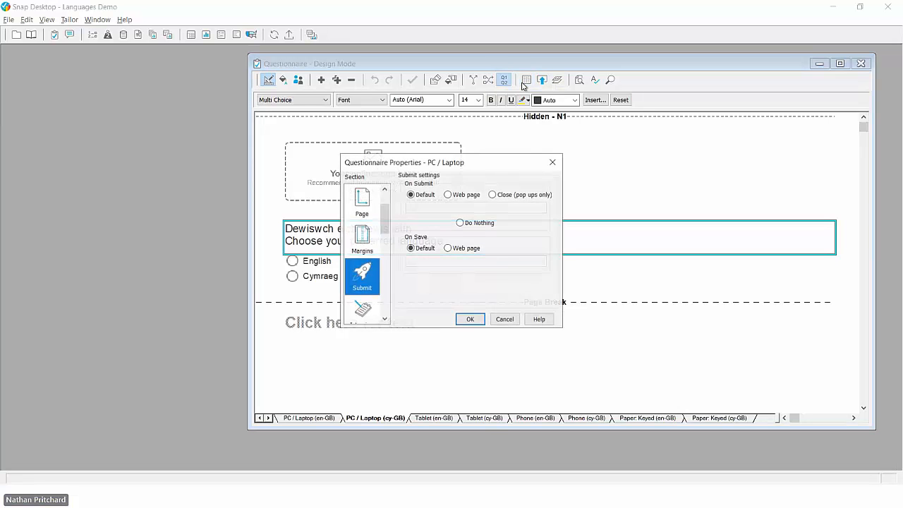
{"action": "scroll", "coordinate": [384, 238], "scroll_direction": "down", "scroll_amount": 3}
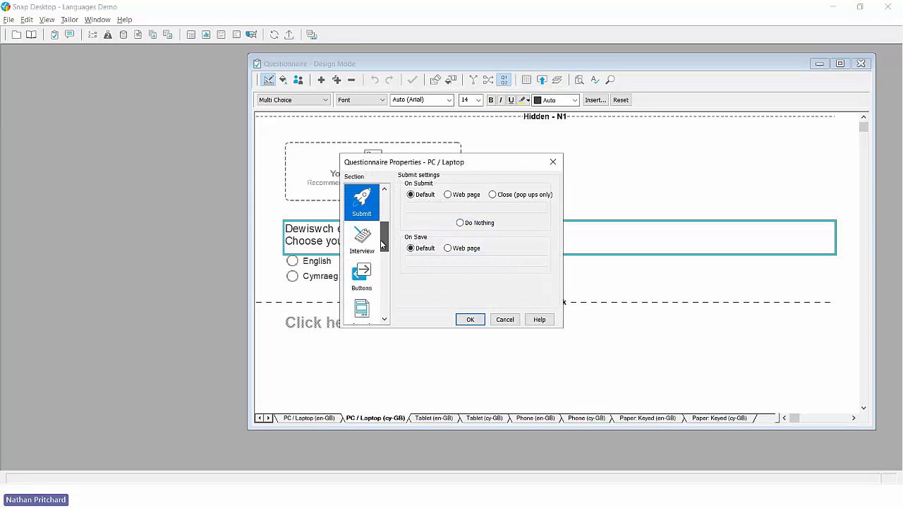
{"action": "left_click", "coordinate": [361, 250]}
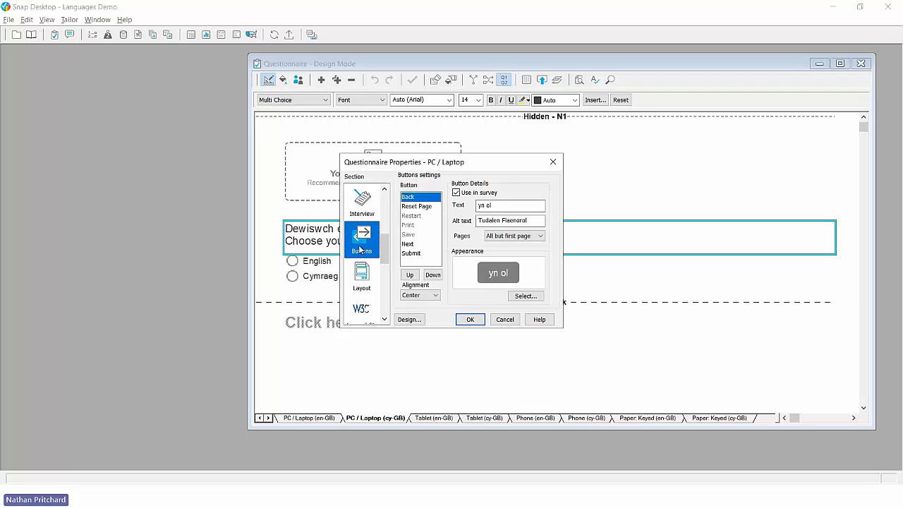
{"action": "left_click", "coordinate": [415, 208]}
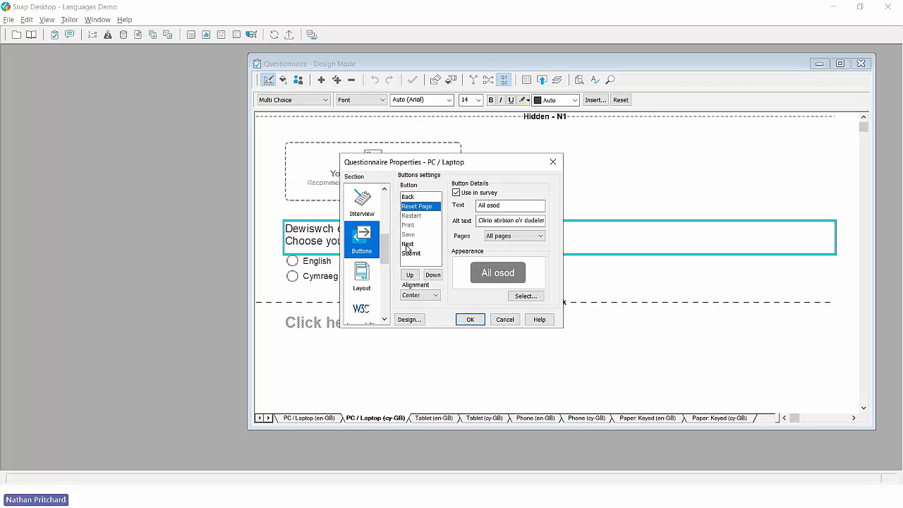
{"action": "left_click", "coordinate": [408, 243]}
{"action": "left_click", "coordinate": [408, 253]}
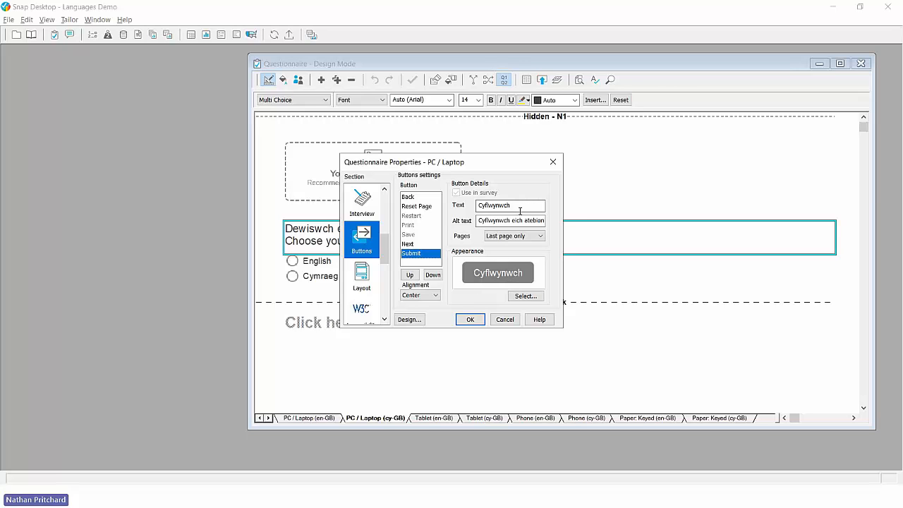
{"action": "left_click_drag", "start_coordinate": [521, 209], "coordinate": [471, 216]}
Step: Examine the Welsh interview message texts and compare the invalid-response message with its English equivalent
{"action": "left_click_drag", "start_coordinate": [386, 247], "coordinate": [384, 315]}
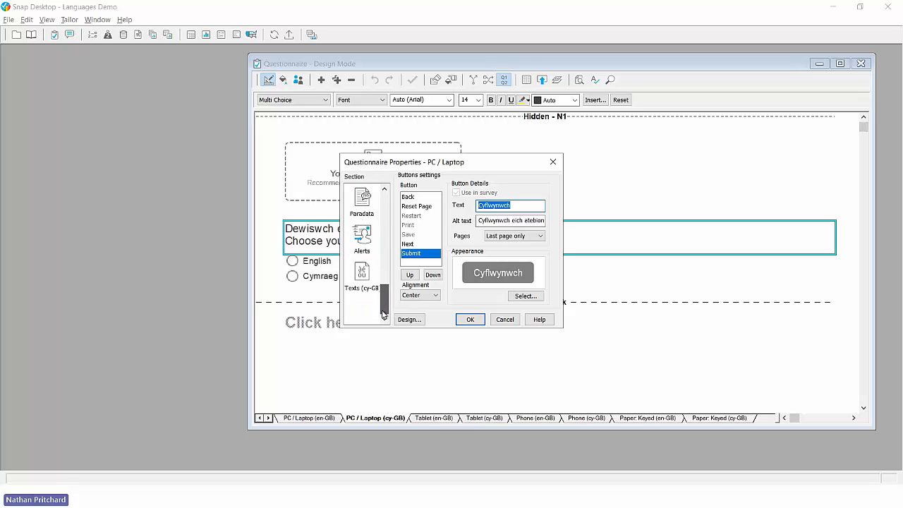
{"action": "left_click", "coordinate": [360, 281]}
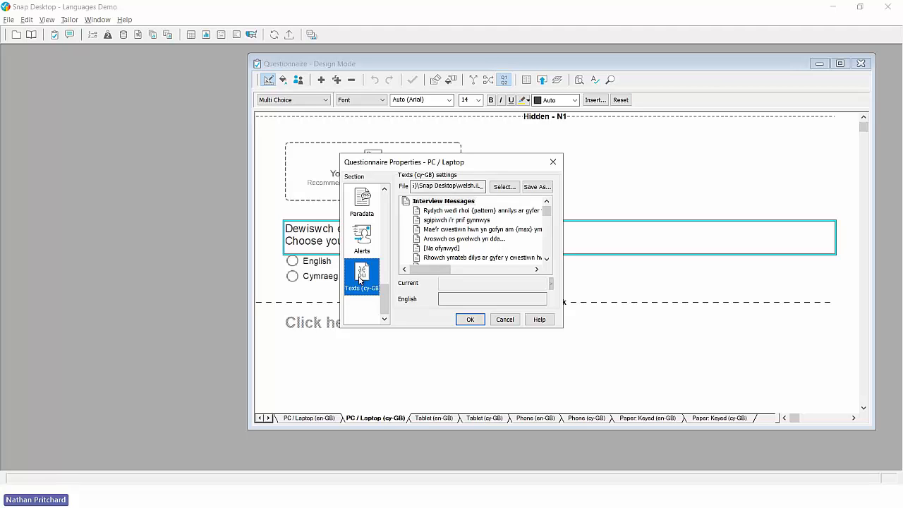
{"action": "left_click", "coordinate": [452, 259]}
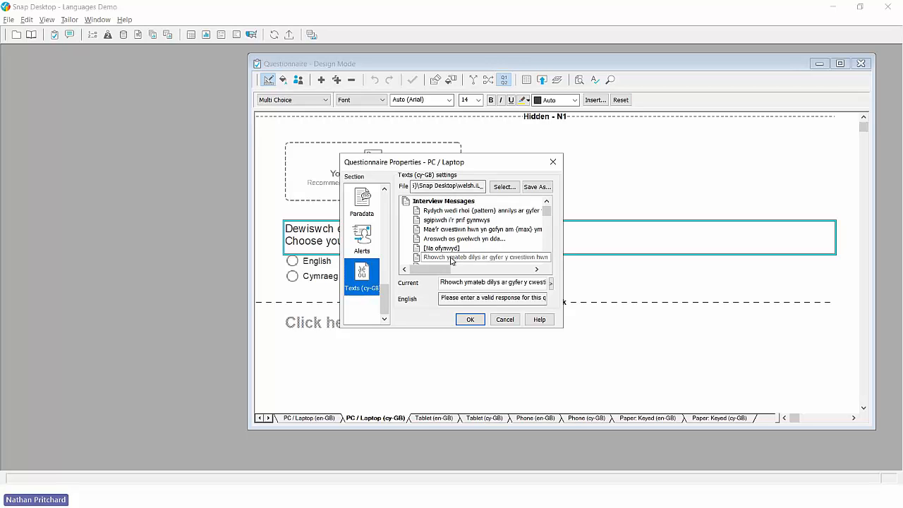
{"action": "left_click", "coordinate": [452, 258]}
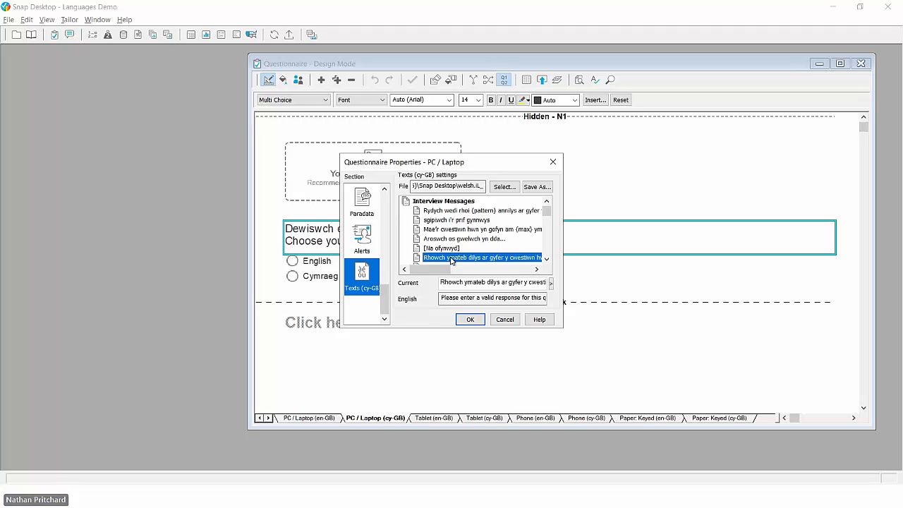
{"action": "left_click", "coordinate": [471, 321]}
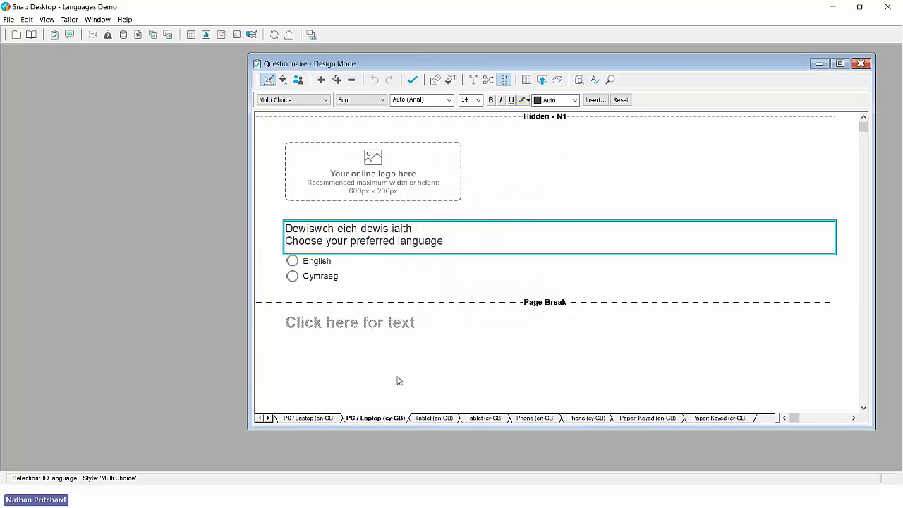
Step: Enter the title "About You" below the page break in the English PC / Laptop edition
{"action": "left_click", "coordinate": [310, 418]}
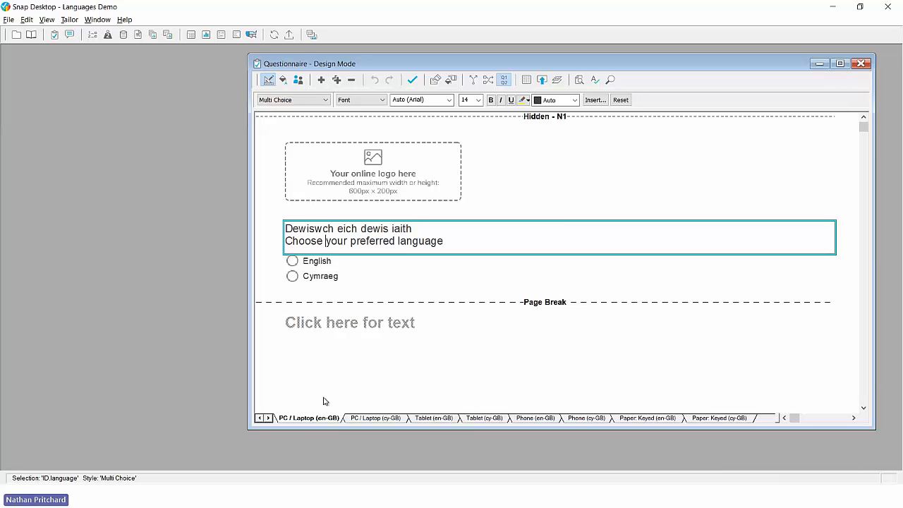
{"action": "left_click", "coordinate": [329, 329]}
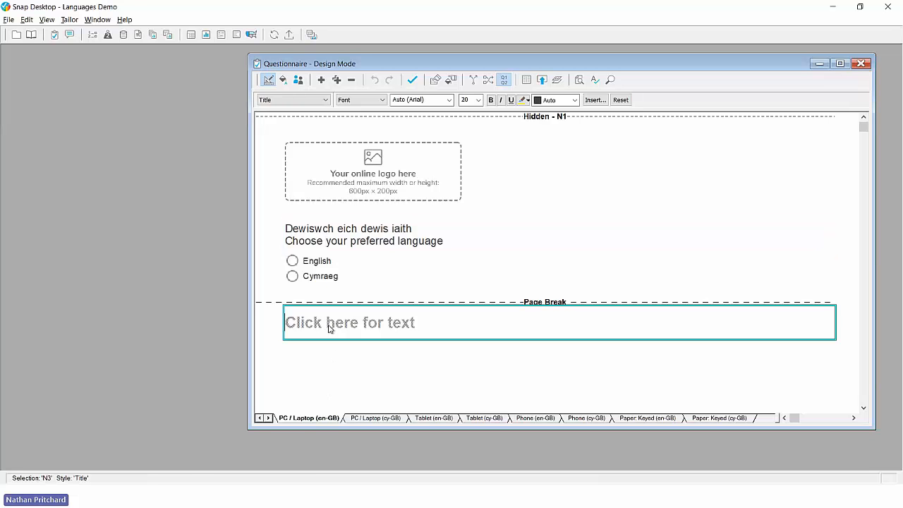
{"action": "type", "text": "About Y"}
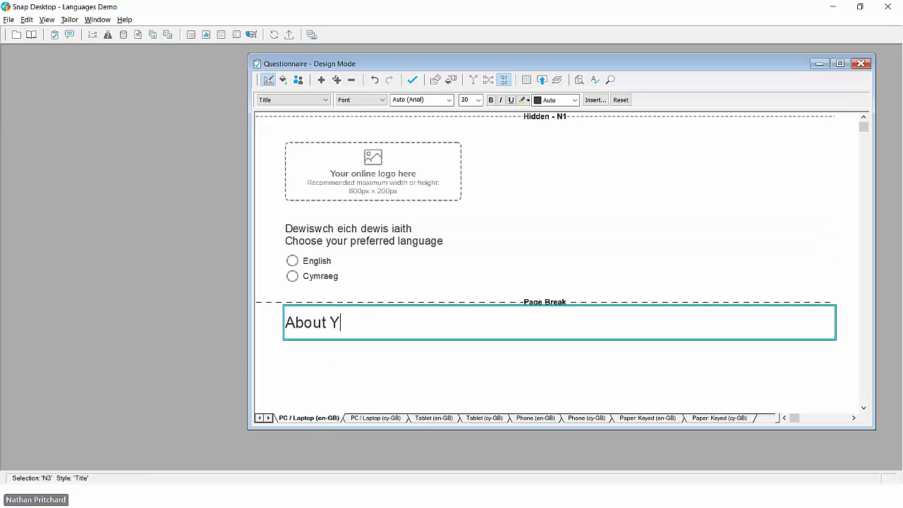
{"action": "type", "text": "ou"}
{"action": "key", "text": "Return"}
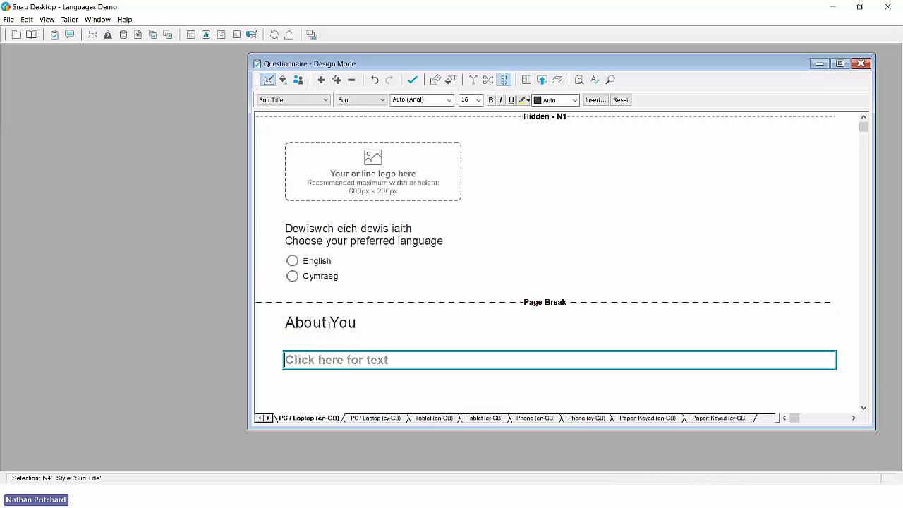
Step: Add a Single Choice question below the title reading "How many children live in your household?"
{"action": "scroll", "coordinate": [274, 251], "scroll_direction": "down", "scroll_amount": 1}
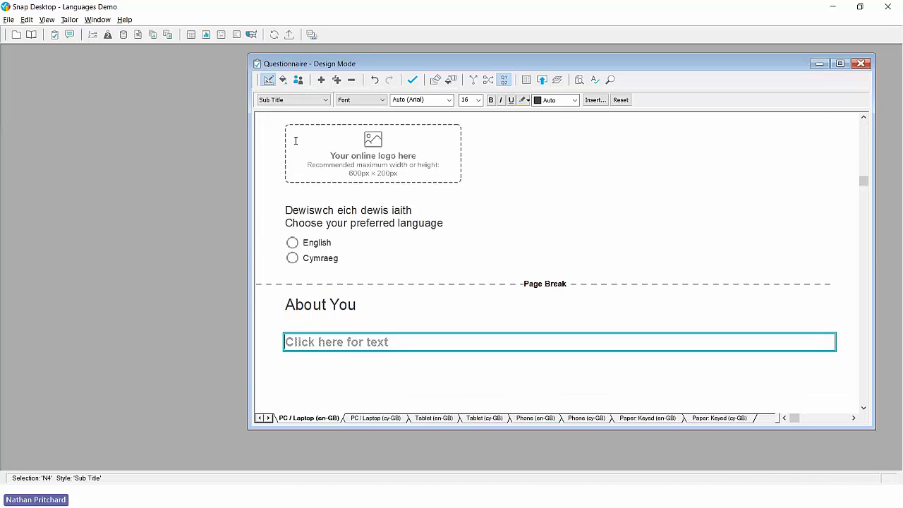
{"action": "left_click", "coordinate": [297, 104]}
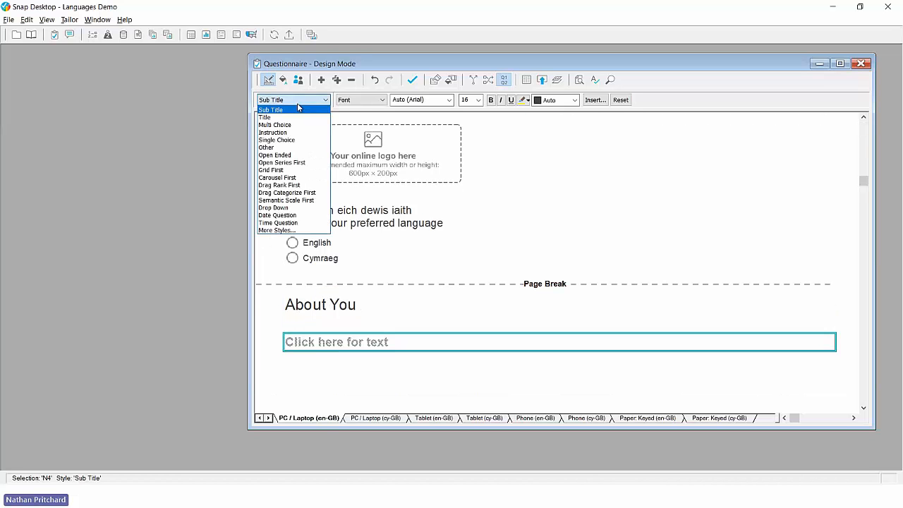
{"action": "left_click", "coordinate": [290, 140]}
{"action": "type", "text": "How"}
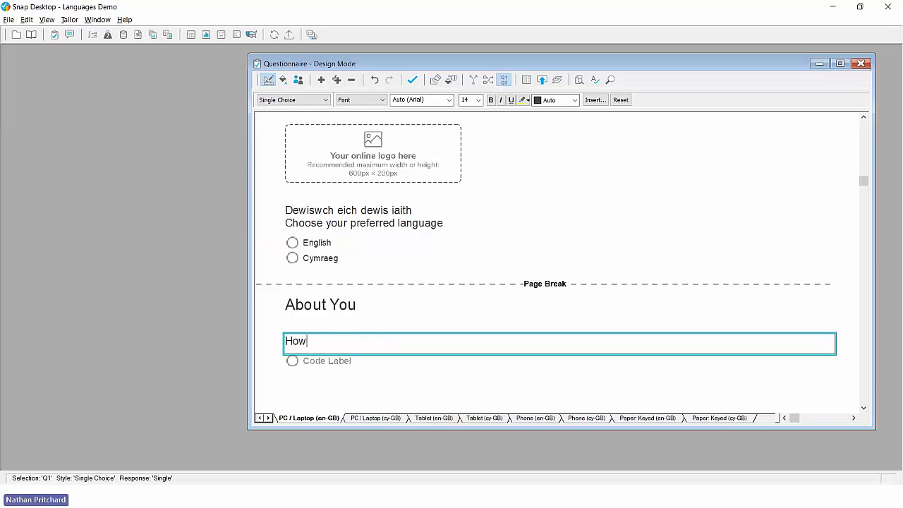
{"action": "type", "text": " many children live in"}
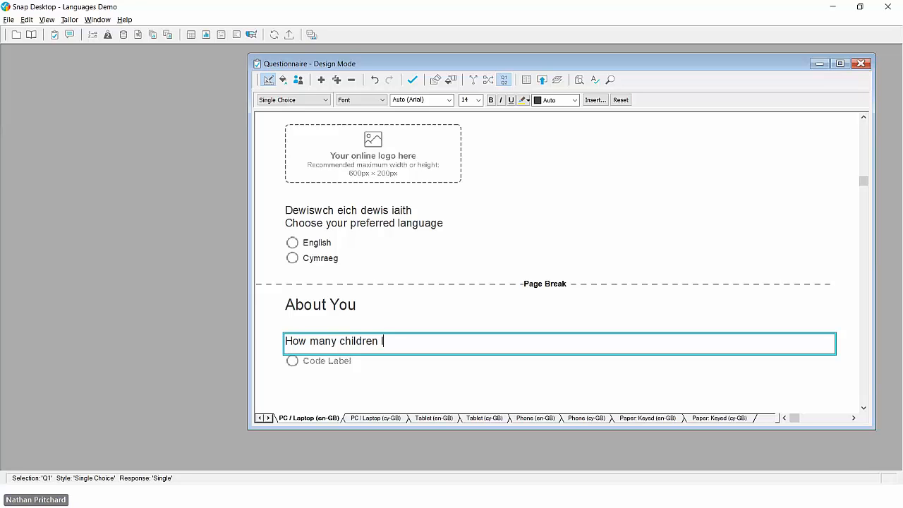
{"action": "type", "text": " your household?"}
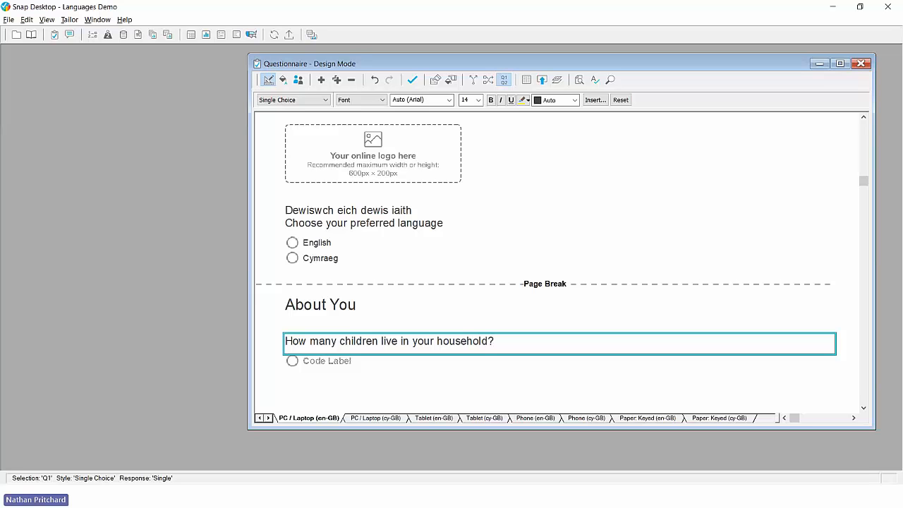
{"action": "key", "text": "Return"}
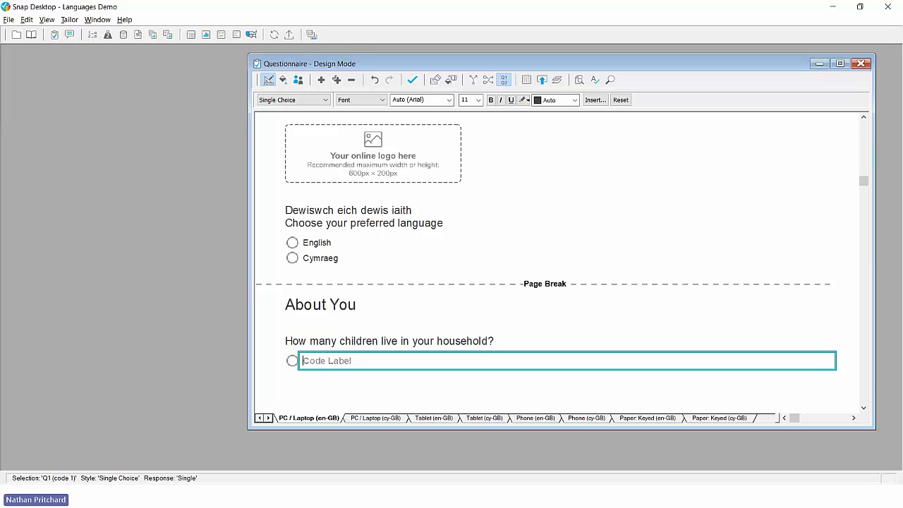
Step: Give the children question the answer options None, 1, 2, 3, 4, 5, 6 and More than 6
{"action": "type", "text": "None"}
{"action": "key", "text": "Return"}
{"action": "type", "text": "1"}
{"action": "key", "text": "Return"}
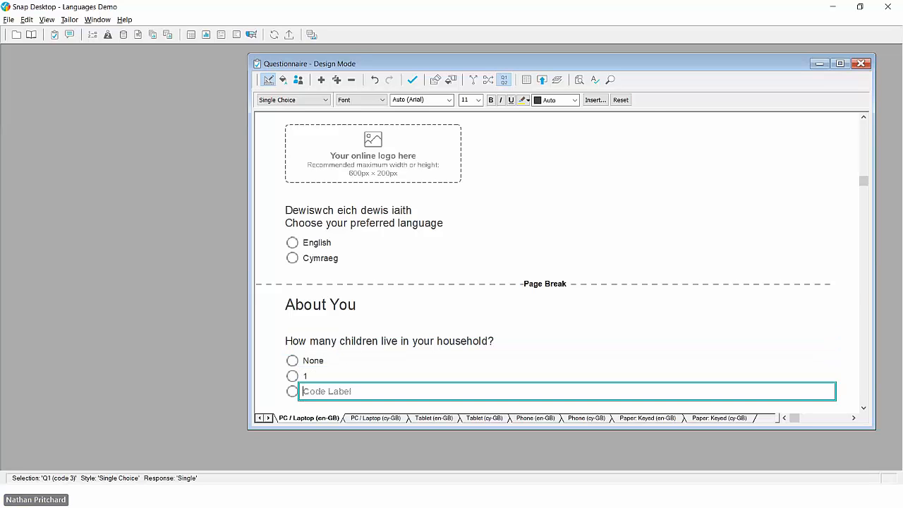
{"action": "type", "text": "2"}
{"action": "key", "text": "Return"}
{"action": "type", "text": "3"}
{"action": "key", "text": "Return"}
{"action": "type", "text": "4"}
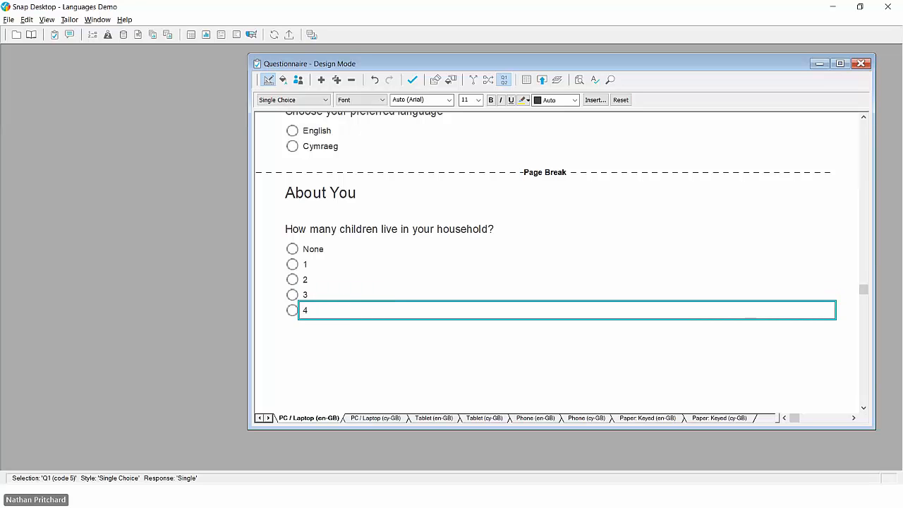
{"action": "key", "text": "Return"}
{"action": "type", "text": "5"}
{"action": "key", "text": "Return"}
{"action": "type", "text": "6"}
{"action": "key", "text": "Return"}
{"action": "type", "text": "Mo"}
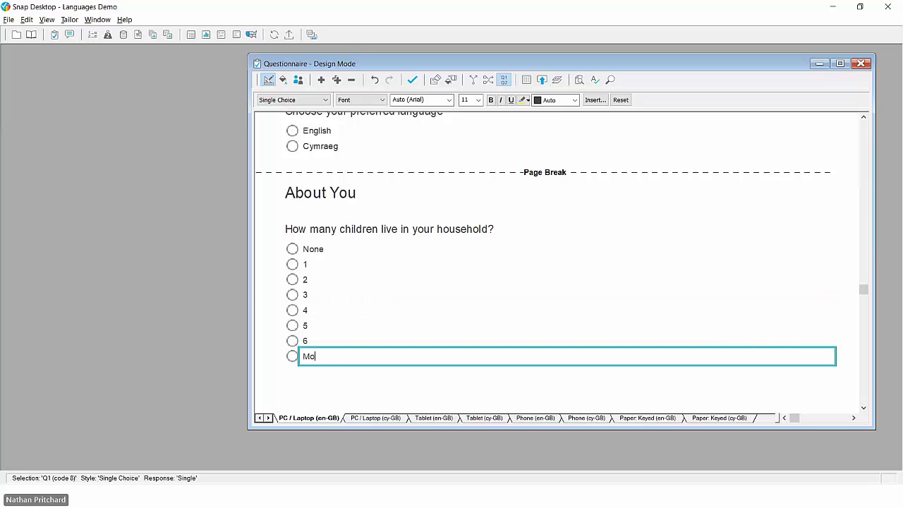
{"action": "type", "text": "re than 6"}
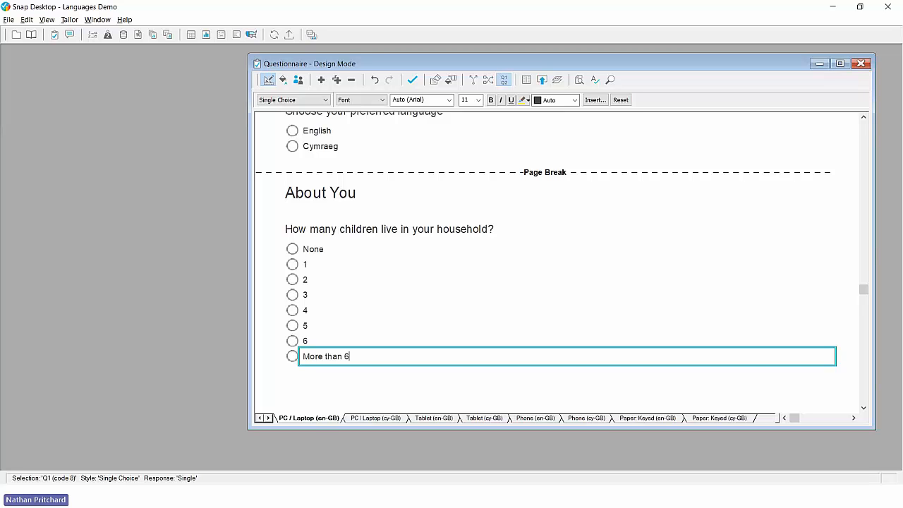
Step: Translate the "About You" title as "Chi" in the Welsh PC / Laptop edition and return to the English edition
{"action": "left_click", "coordinate": [368, 420]}
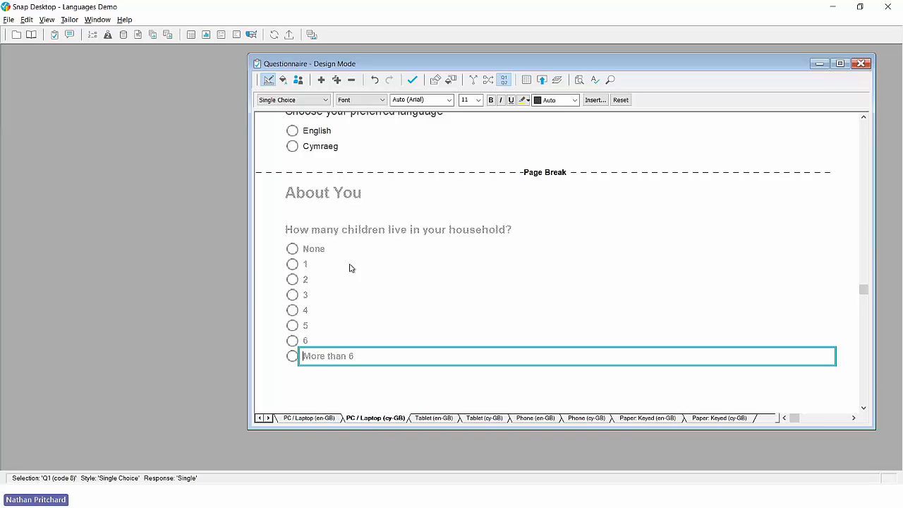
{"action": "left_click", "coordinate": [323, 196]}
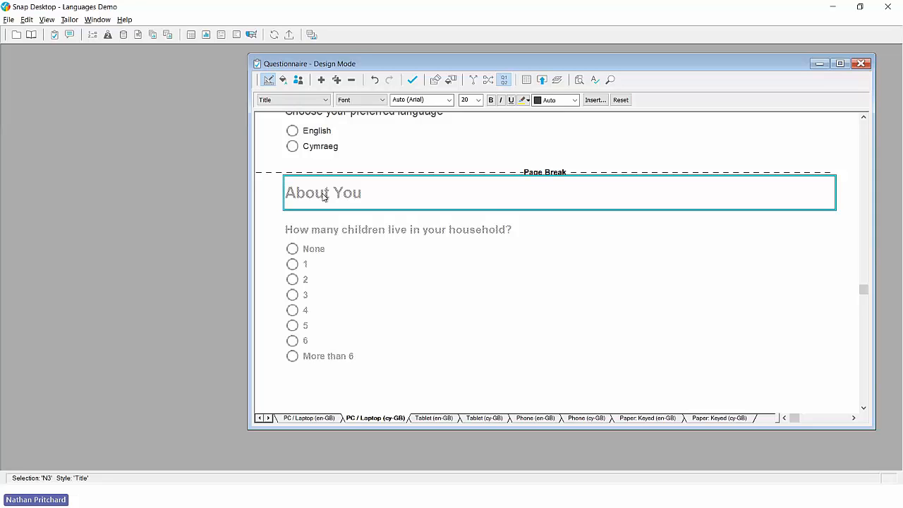
{"action": "type", "text": "Chi"}
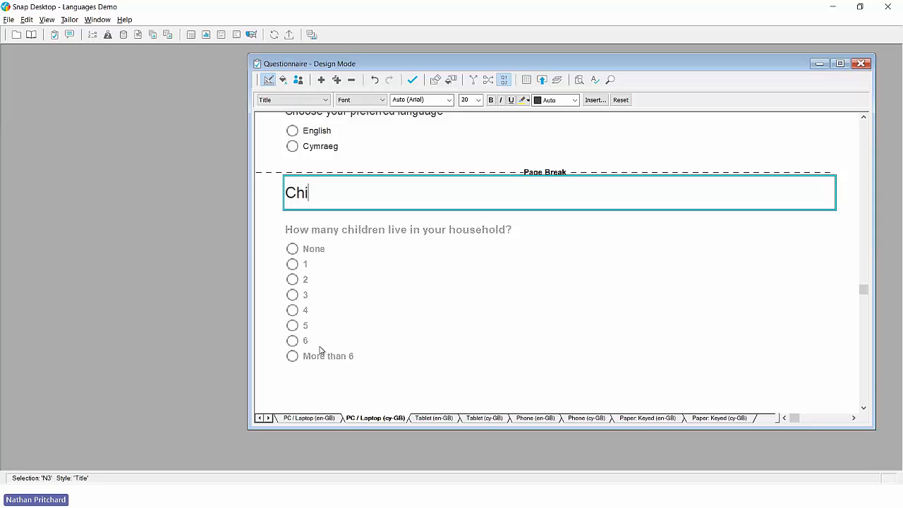
{"action": "left_click", "coordinate": [313, 419]}
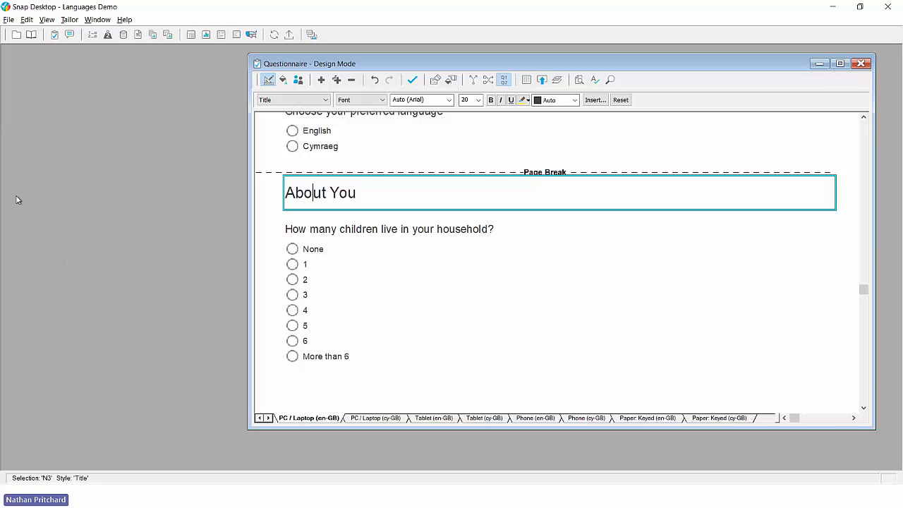
Step: Start the Translation Wizard for the survey with the Prepare External Translation operation and proceed to its export settings
{"action": "left_click", "coordinate": [9, 19]}
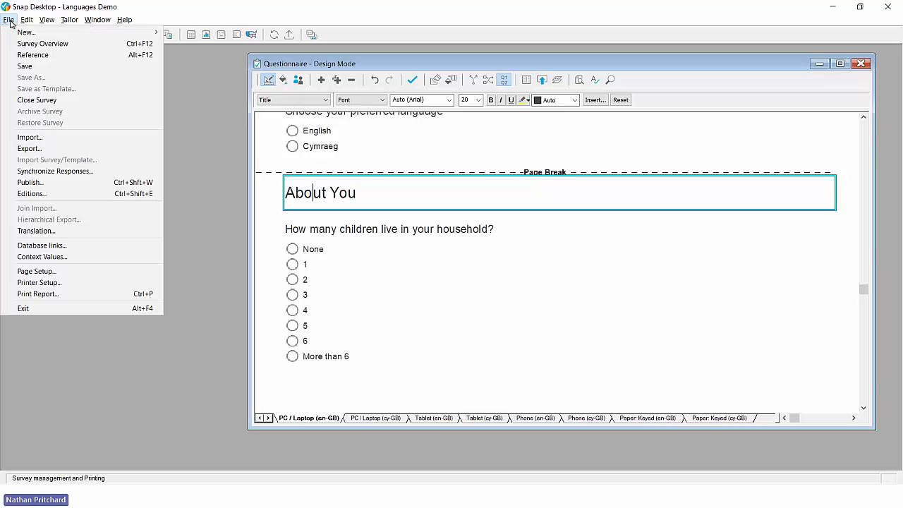
{"action": "left_click", "coordinate": [55, 234]}
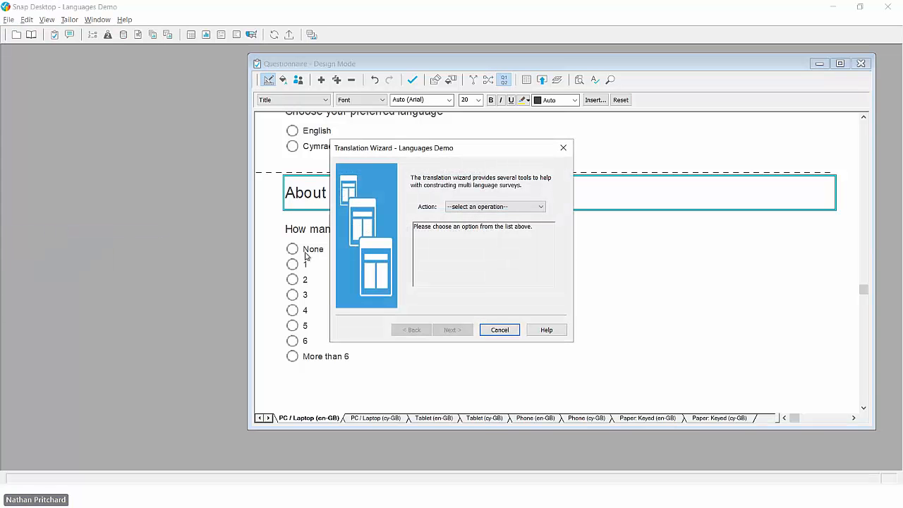
{"action": "left_click", "coordinate": [448, 209]}
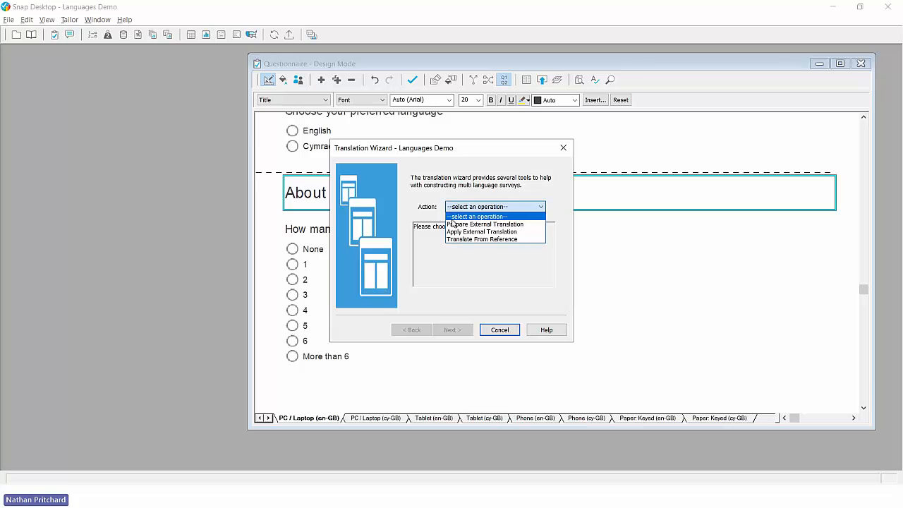
{"action": "left_click", "coordinate": [492, 224]}
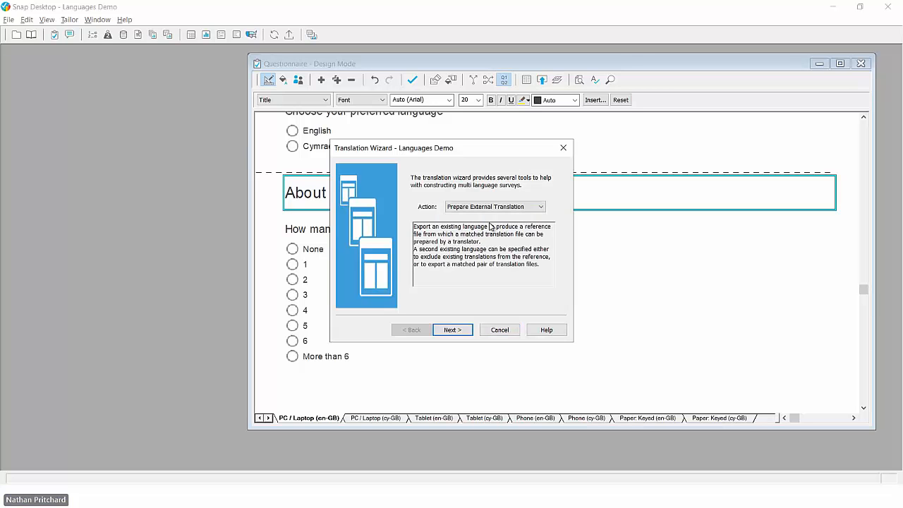
{"action": "left_click", "coordinate": [453, 330]}
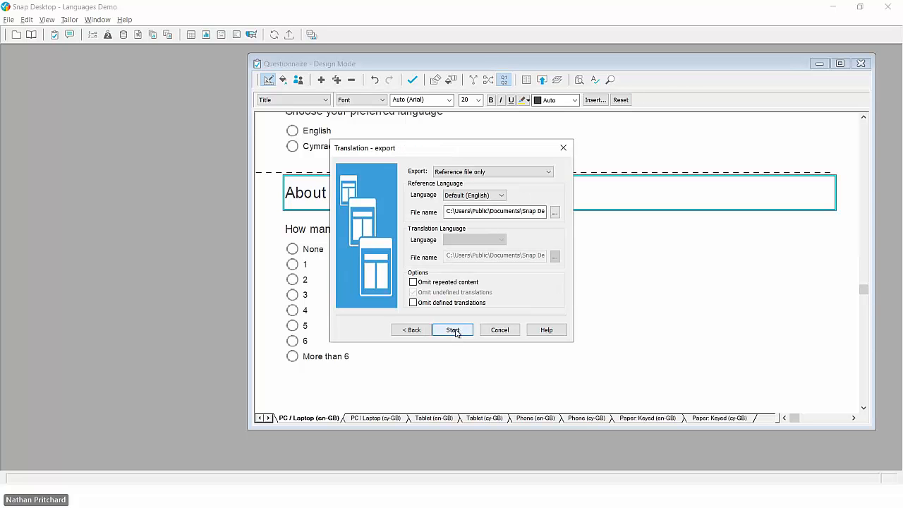
Step: Export the Default (English) reference file to the Desktop as "Languages Demo E.txt"
{"action": "left_click", "coordinate": [556, 215]}
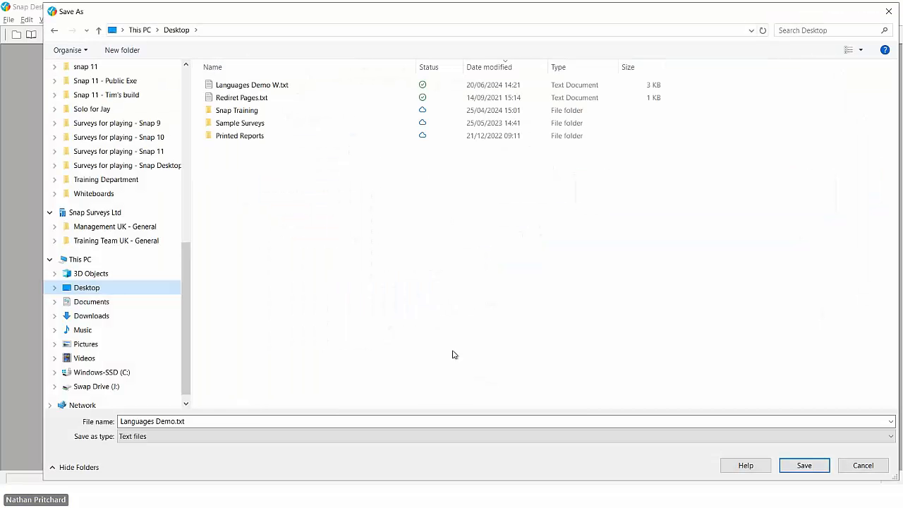
{"action": "left_click", "coordinate": [175, 423]}
{"action": "double_click", "coordinate": [176, 423]}
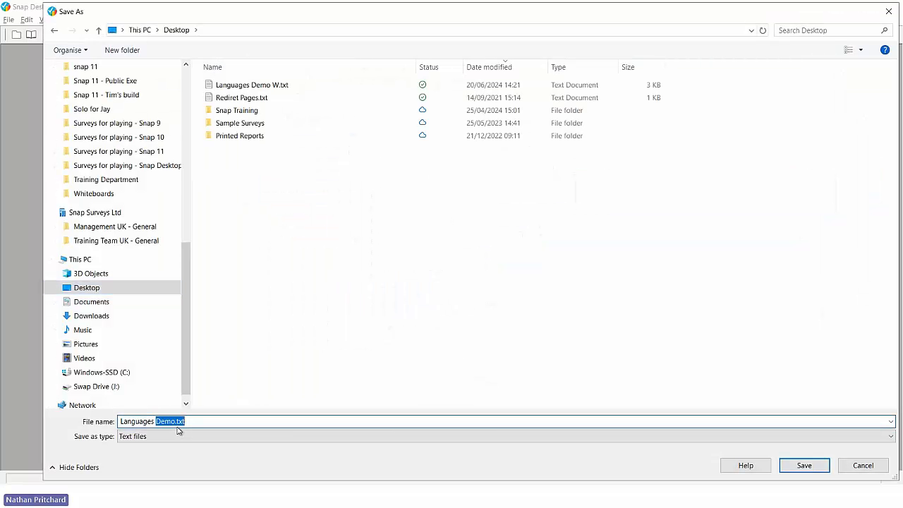
{"action": "left_click", "coordinate": [175, 423]}
{"action": "type", "text": "E"}
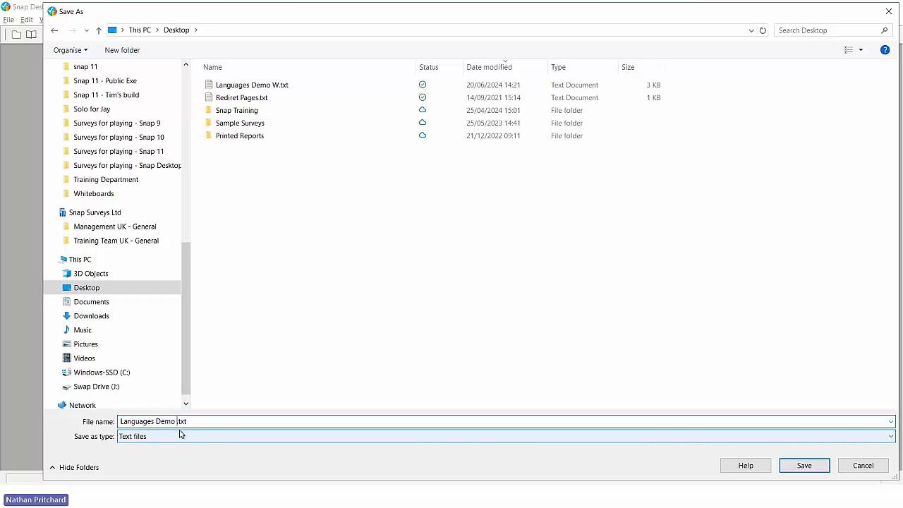
{"action": "left_click", "coordinate": [802, 466]}
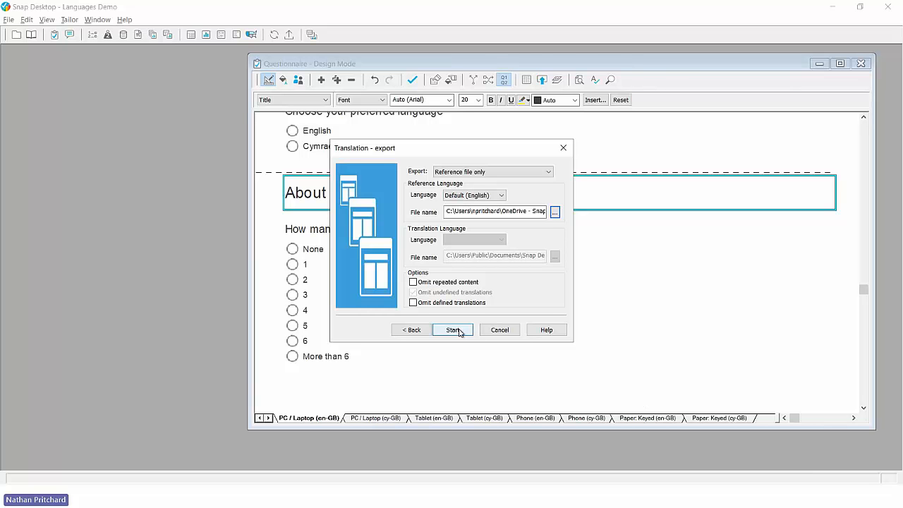
{"action": "left_click", "coordinate": [455, 330]}
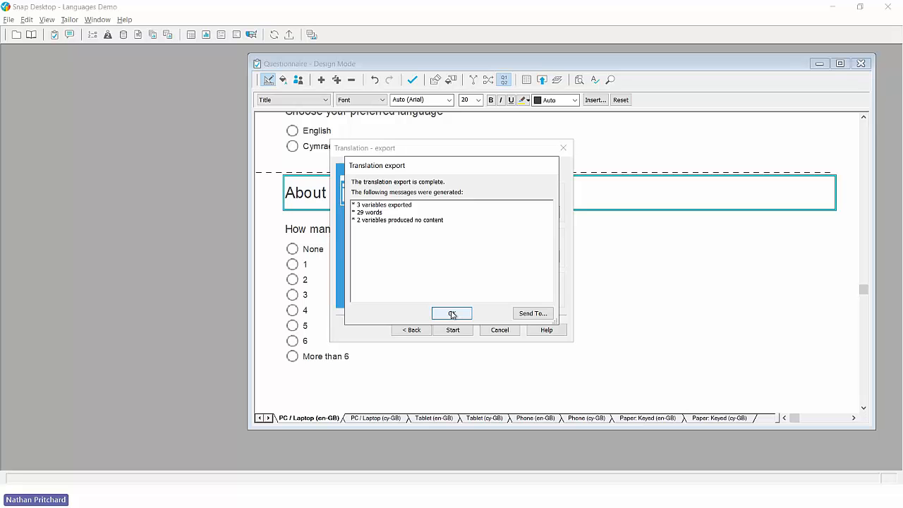
{"action": "left_click", "coordinate": [453, 314]}
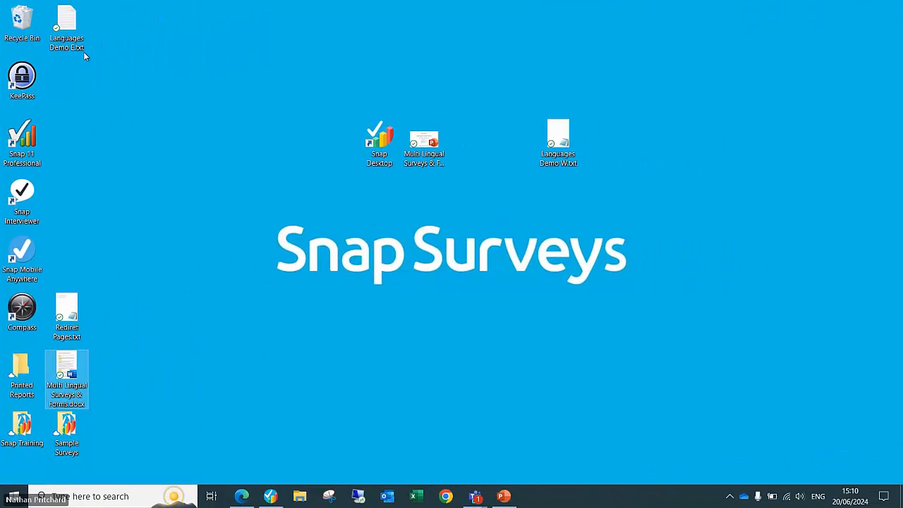
Step: Place Languages Demo E.txt near Languages Demo W.txt on the desktop, and examine its translator notes and the content between START and END
{"action": "left_click_drag", "start_coordinate": [65, 34], "coordinate": [470, 147]}
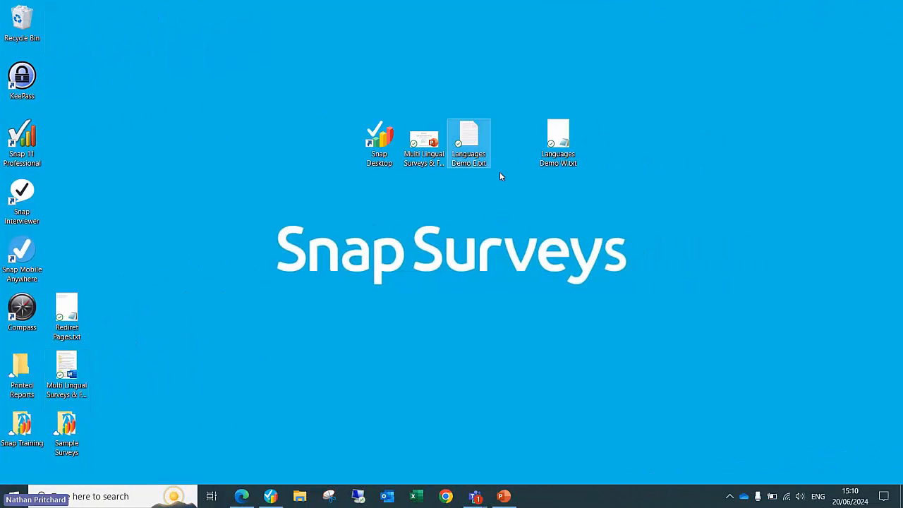
{"action": "double_click", "coordinate": [468, 142]}
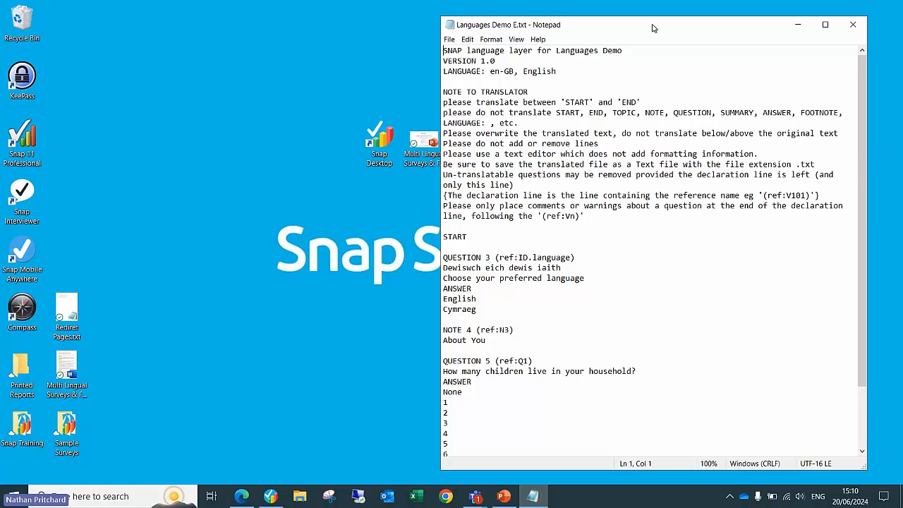
{"action": "left_click", "coordinate": [444, 103]}
{"action": "left_click_drag", "start_coordinate": [444, 103], "coordinate": [644, 99]}
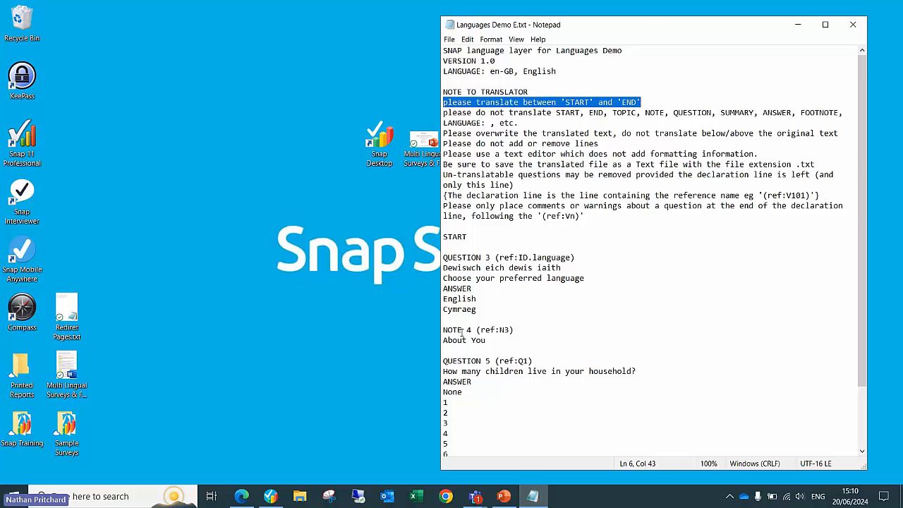
{"action": "left_click", "coordinate": [471, 242]}
{"action": "scroll", "coordinate": [480, 316], "scroll_direction": "down", "scroll_amount": 3}
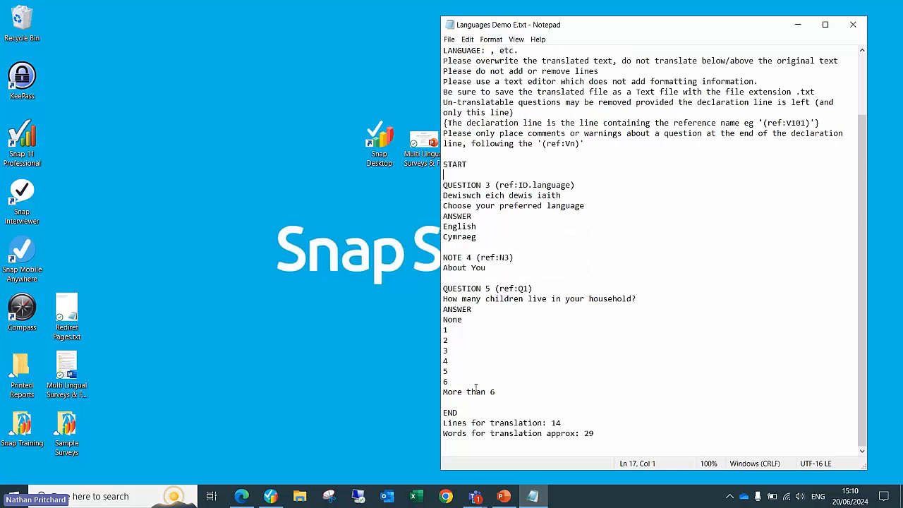
{"action": "left_click_drag", "start_coordinate": [458, 413], "coordinate": [443, 415]}
{"action": "left_click_drag", "start_coordinate": [453, 185], "coordinate": [482, 381]}
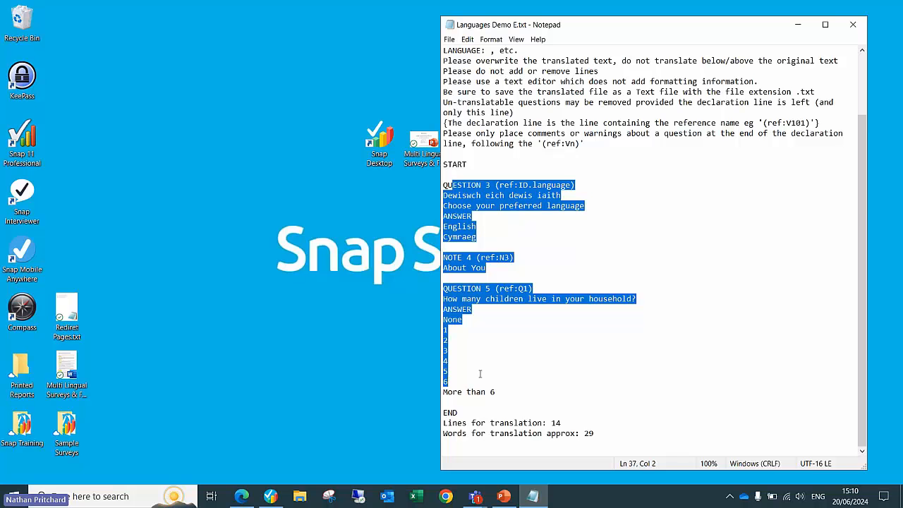
{"action": "left_click", "coordinate": [854, 25]}
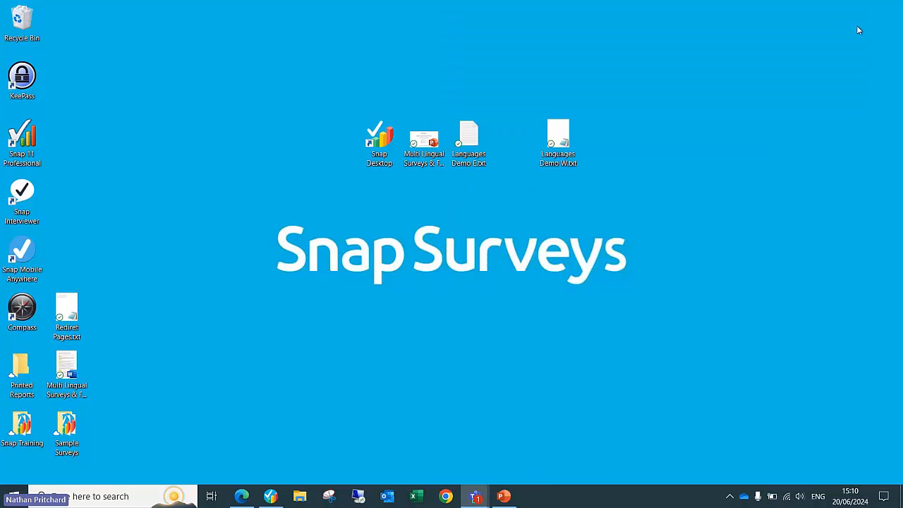
Step: Review the Welsh question, title and answer texts in Languages Demo W.txt on the desktop, then close the file
{"action": "double_click", "coordinate": [558, 141]}
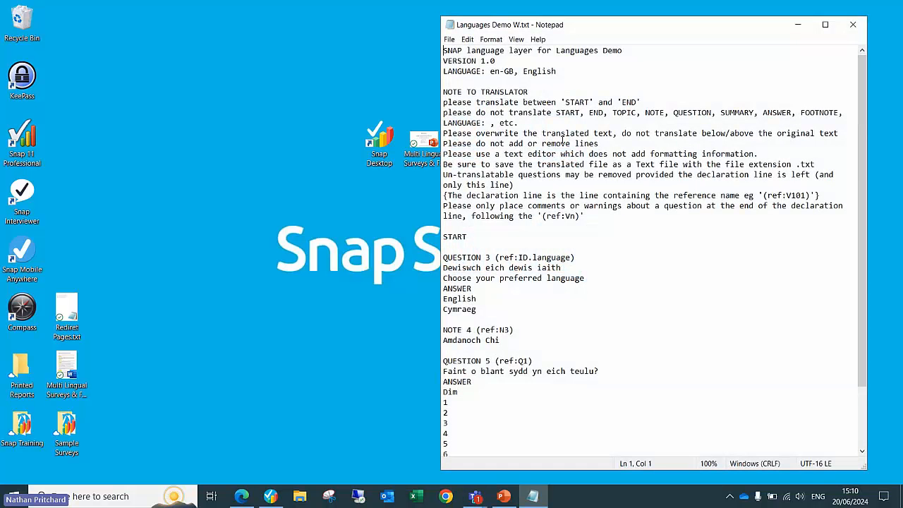
{"action": "scroll", "coordinate": [580, 262], "scroll_direction": "down", "scroll_amount": 3}
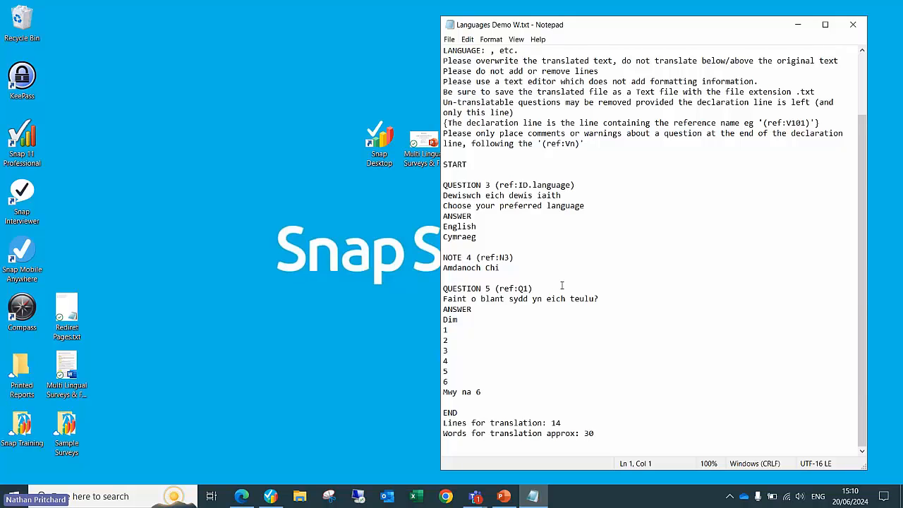
{"action": "left_click", "coordinate": [852, 26]}
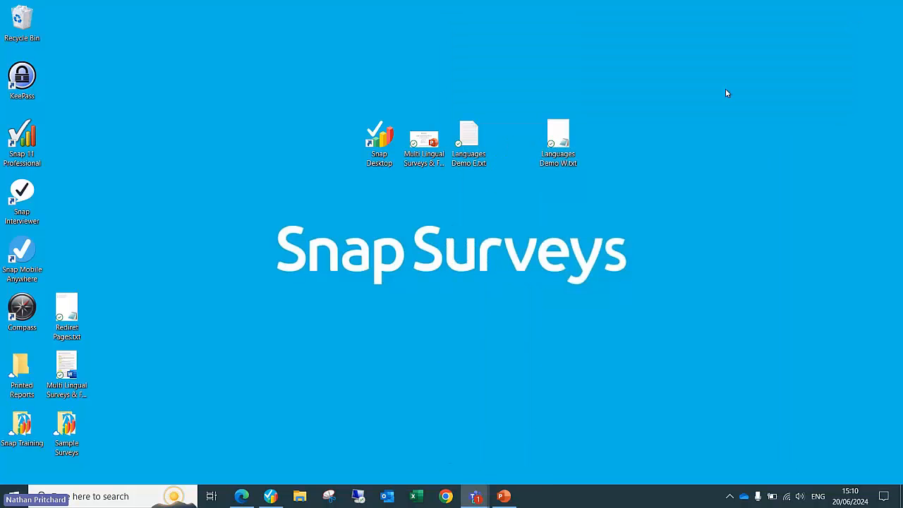
{"action": "left_click", "coordinate": [469, 145]}
{"action": "left_click", "coordinate": [565, 144]}
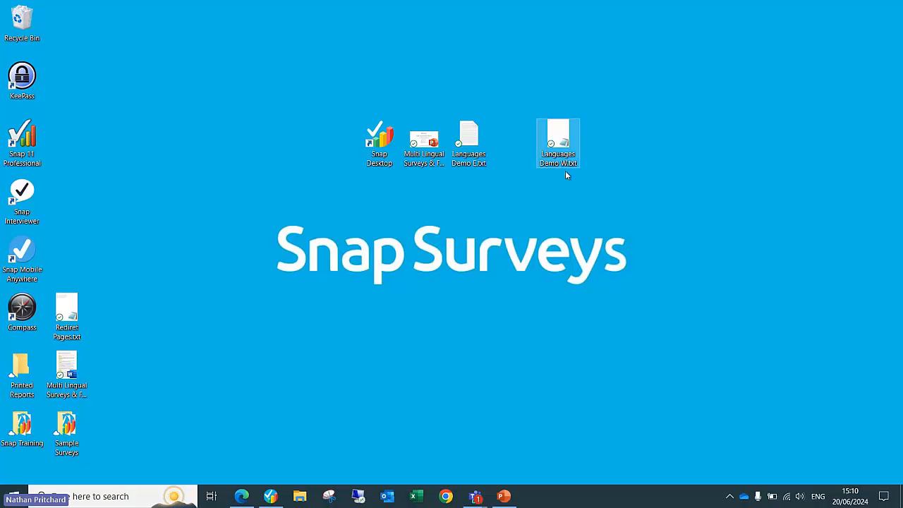
Step: Switch back to Snap Desktop and start the Translation Wizard's Apply External Translation operation, proceeding to its import settings
{"action": "left_click", "coordinate": [273, 499]}
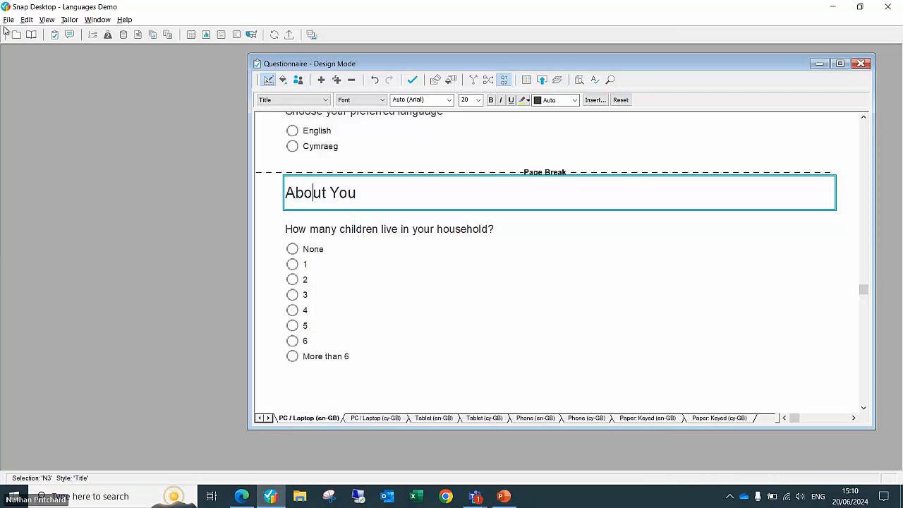
{"action": "left_click", "coordinate": [8, 20]}
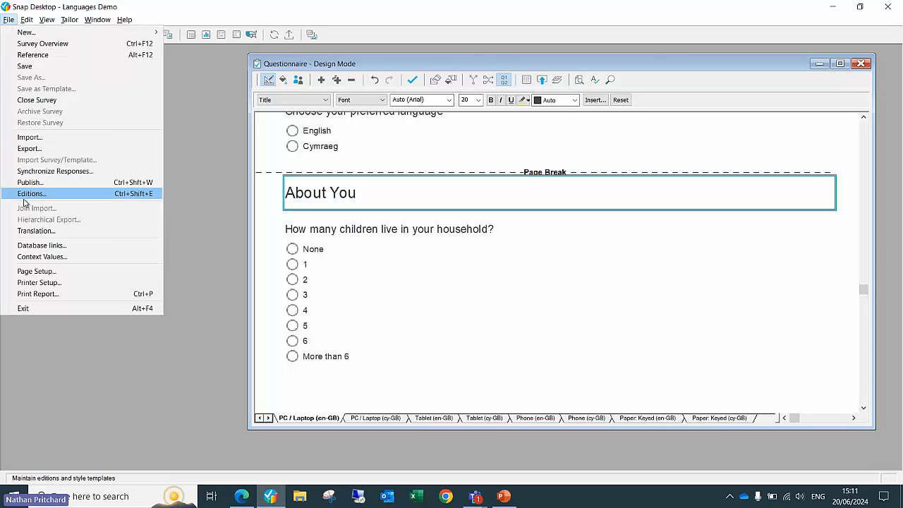
{"action": "left_click", "coordinate": [27, 232]}
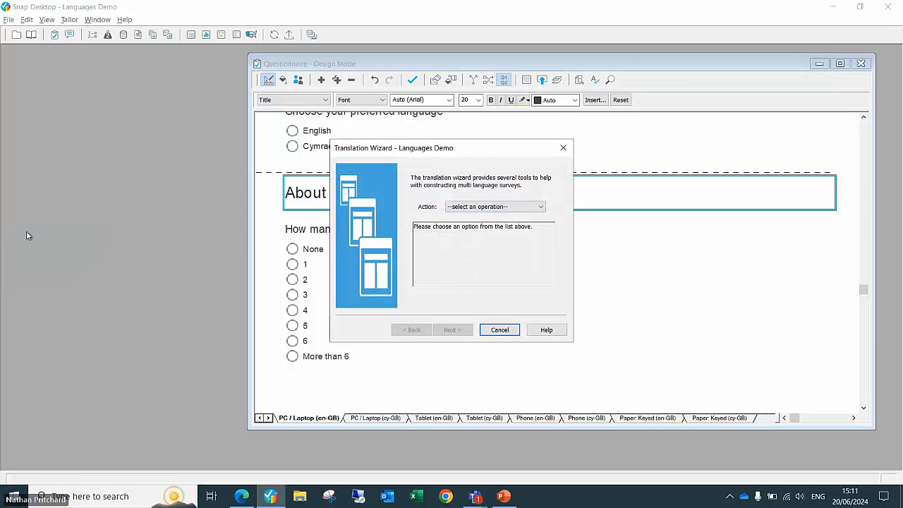
{"action": "left_click", "coordinate": [521, 208]}
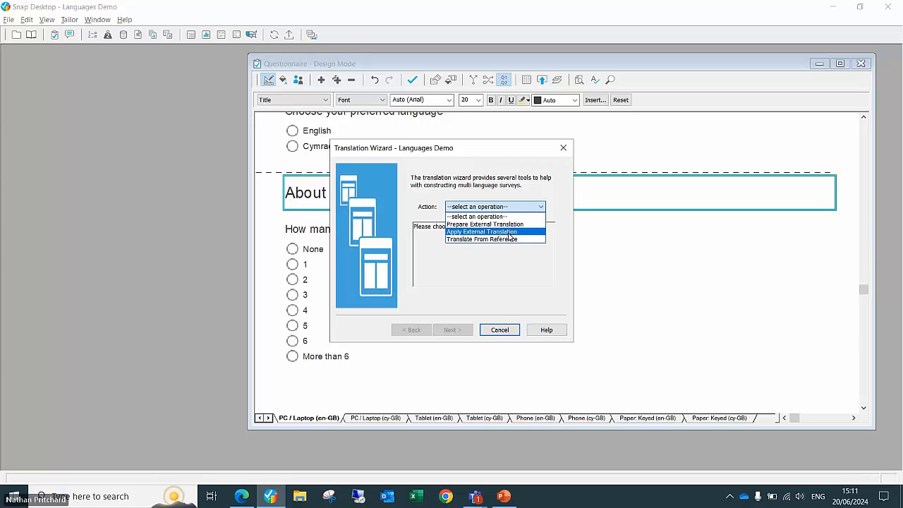
{"action": "left_click", "coordinate": [509, 234]}
{"action": "left_click", "coordinate": [465, 329]}
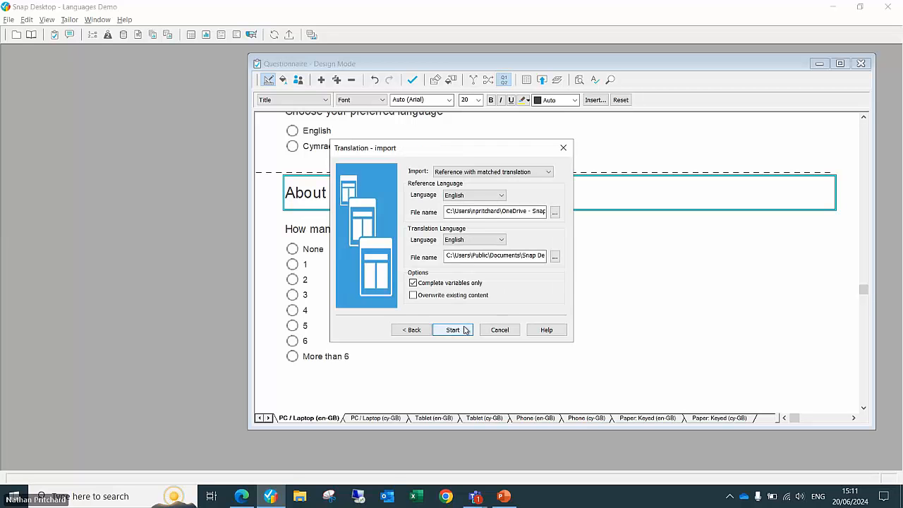
Step: Check the English reference file path and choose Languages Demo W.txt from the Desktop as the translation file
{"action": "left_click_drag", "start_coordinate": [473, 211], "coordinate": [603, 213]}
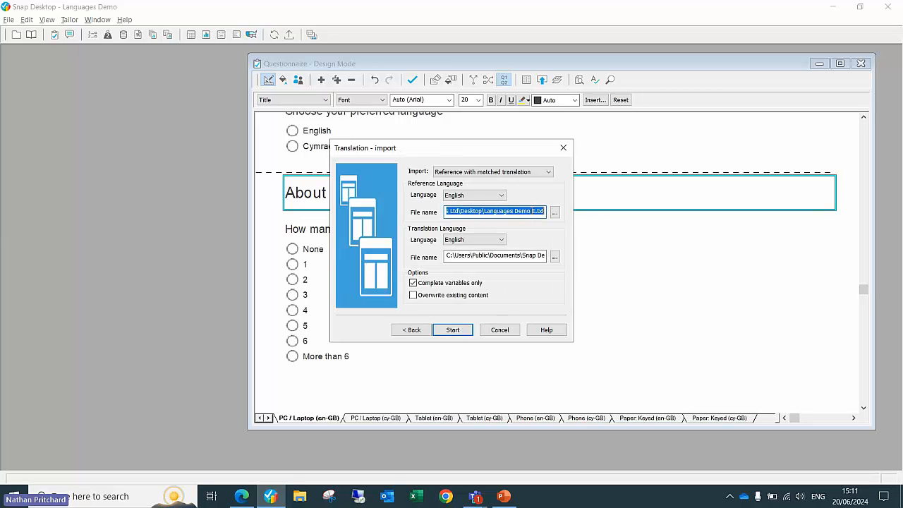
{"action": "left_click", "coordinate": [555, 257]}
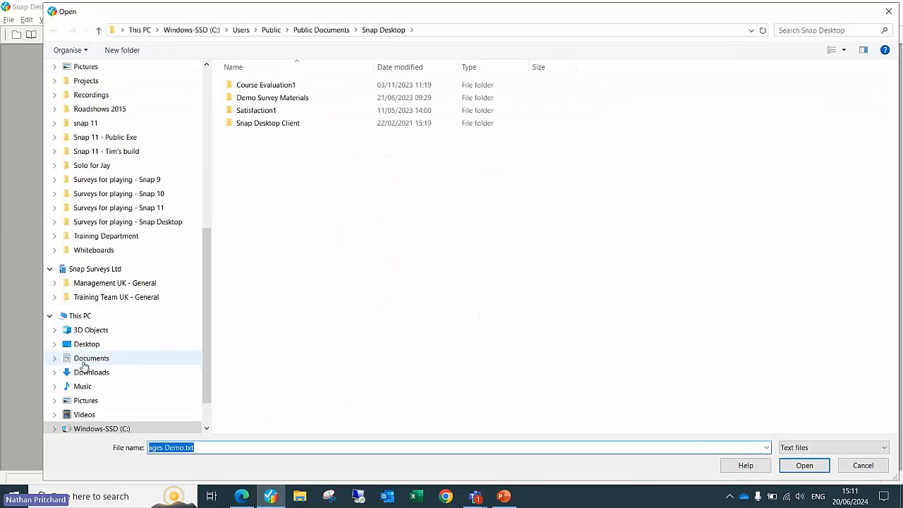
{"action": "left_click", "coordinate": [81, 346]}
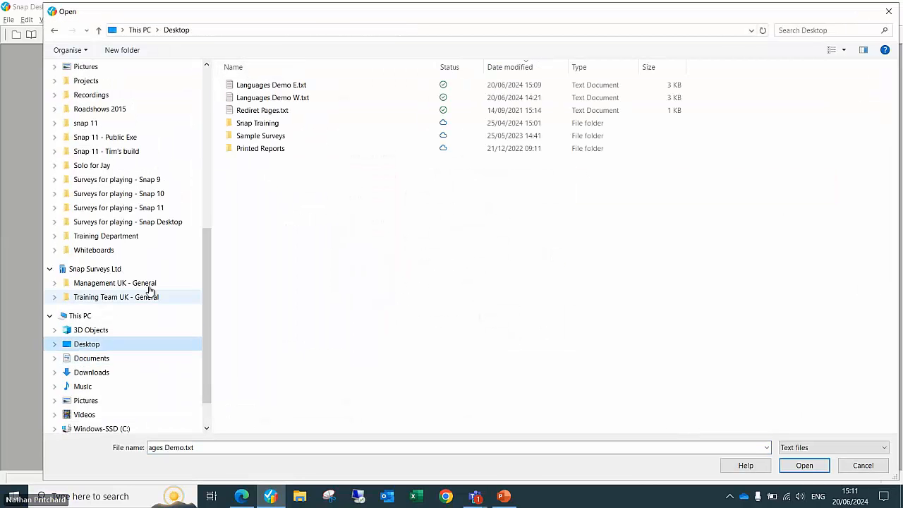
{"action": "double_click", "coordinate": [268, 103]}
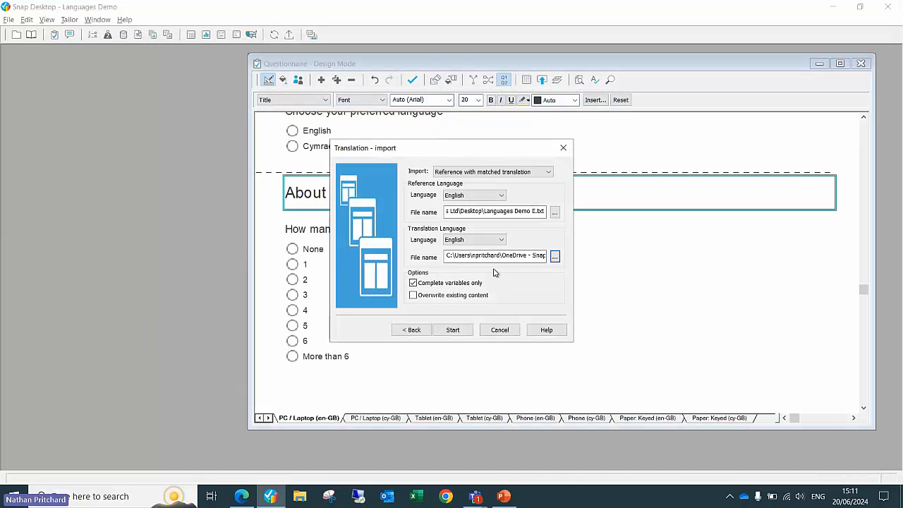
Step: Import the translation as Welsh (United Kingdom) with existing content overwritten, and look through the import messages
{"action": "left_click", "coordinate": [479, 240]}
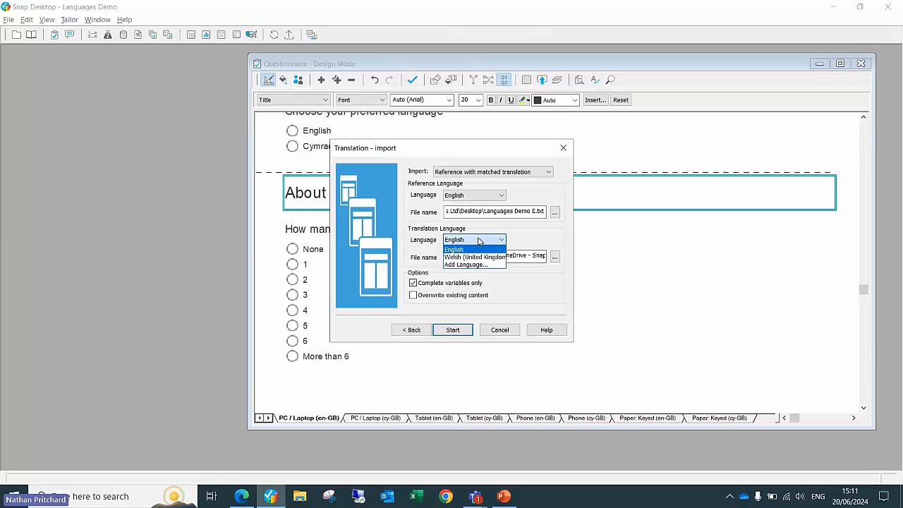
{"action": "left_click", "coordinate": [477, 257]}
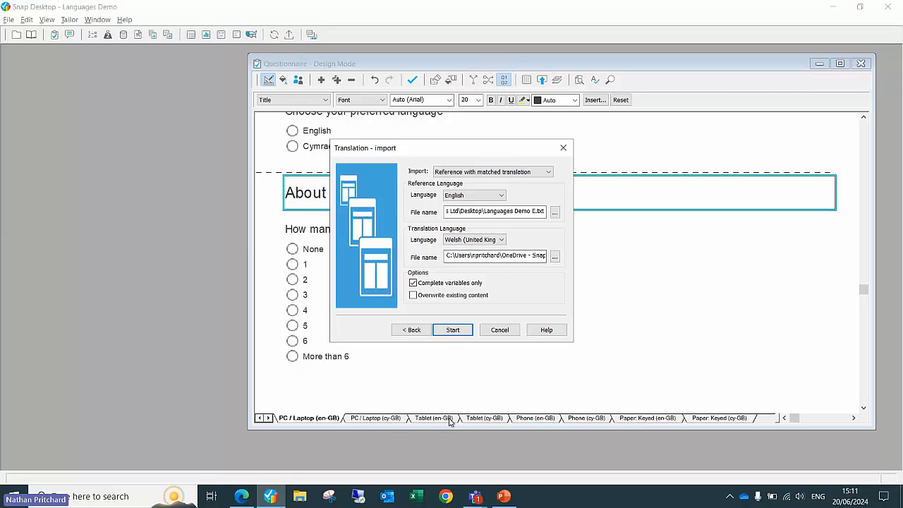
{"action": "left_click", "coordinate": [413, 296]}
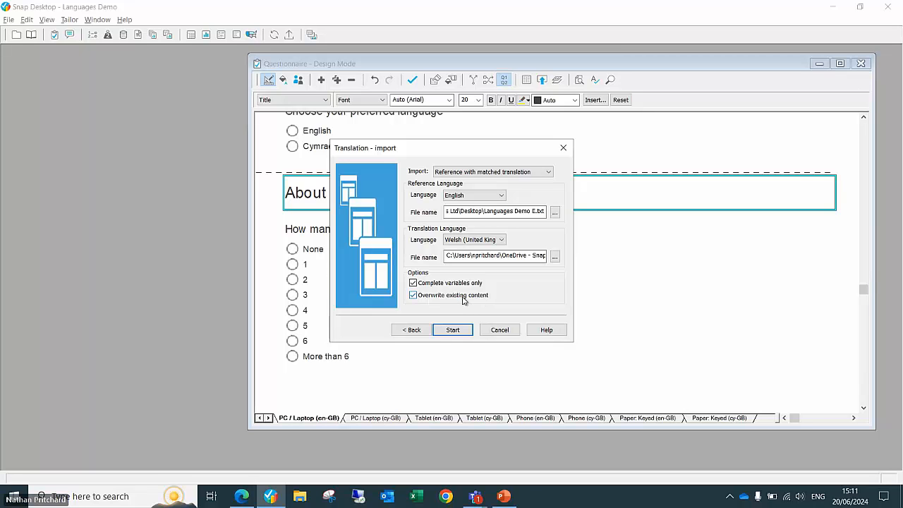
{"action": "left_click", "coordinate": [454, 331]}
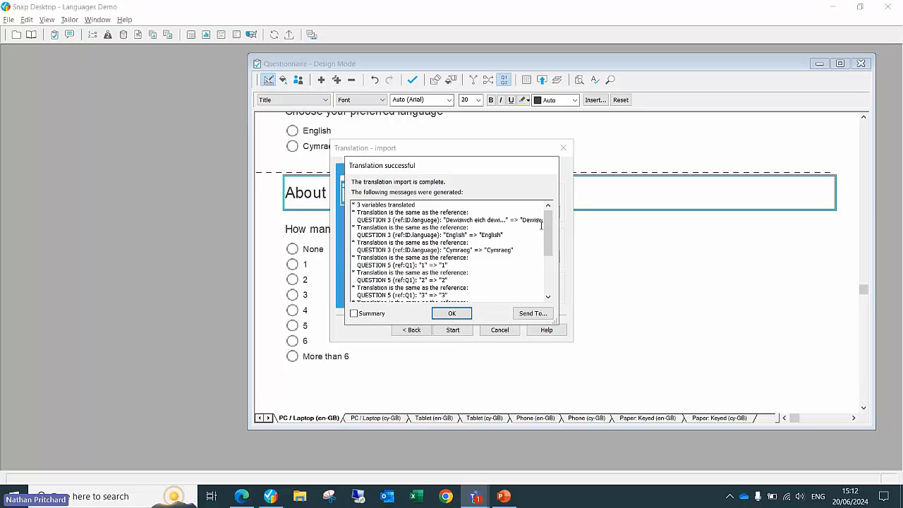
{"action": "left_click_drag", "start_coordinate": [547, 229], "coordinate": [549, 274]}
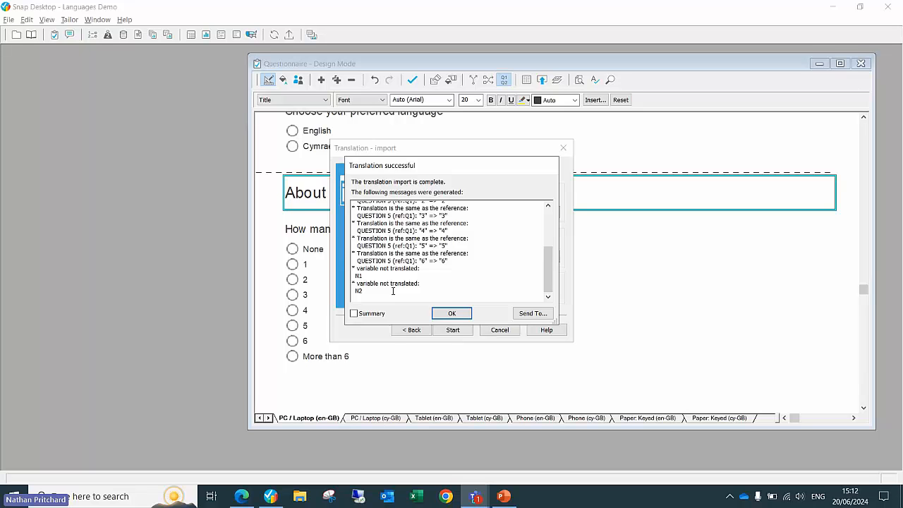
Step: Close the import messages and check the imported Welsh text in the PC / Laptop (cy-GB) edition
{"action": "left_click", "coordinate": [456, 314]}
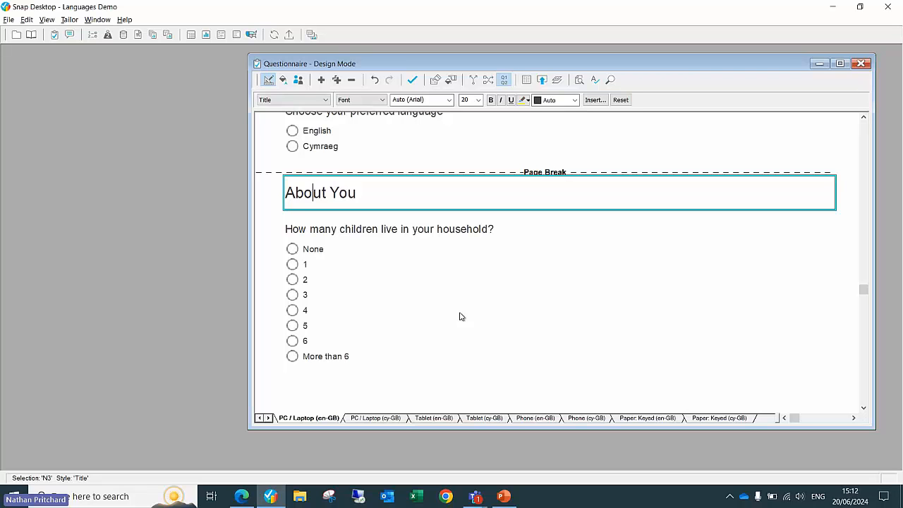
{"action": "left_click", "coordinate": [374, 419]}
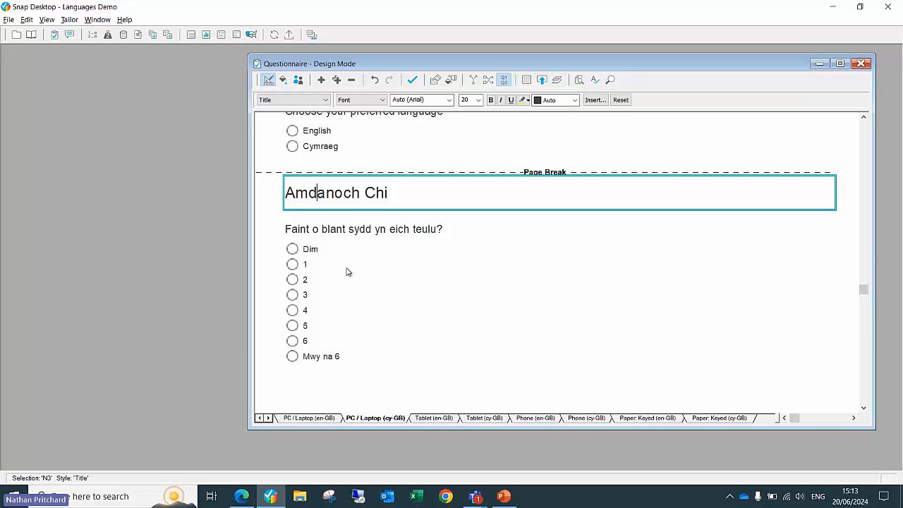
Step: Add Spanish (es-ES) as a third survey language through the edition language settings and apply it
{"action": "left_click", "coordinate": [557, 80]}
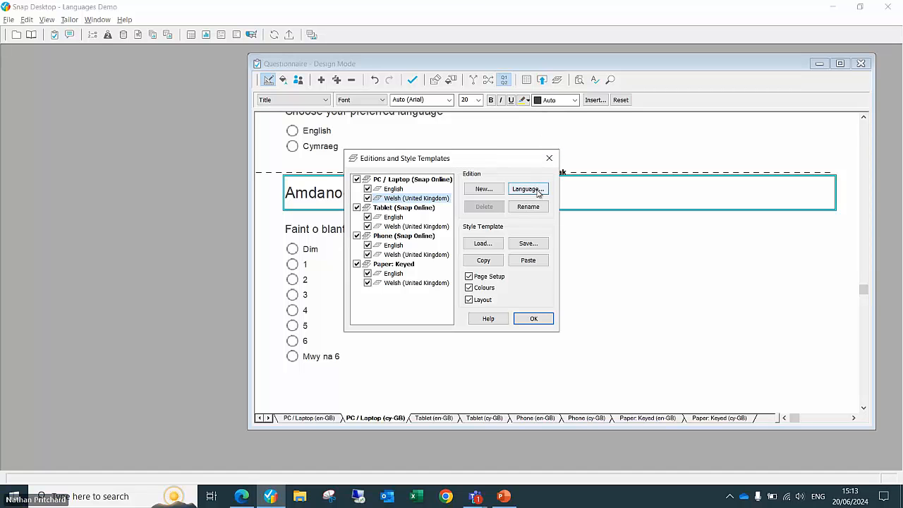
{"action": "left_click", "coordinate": [537, 192]}
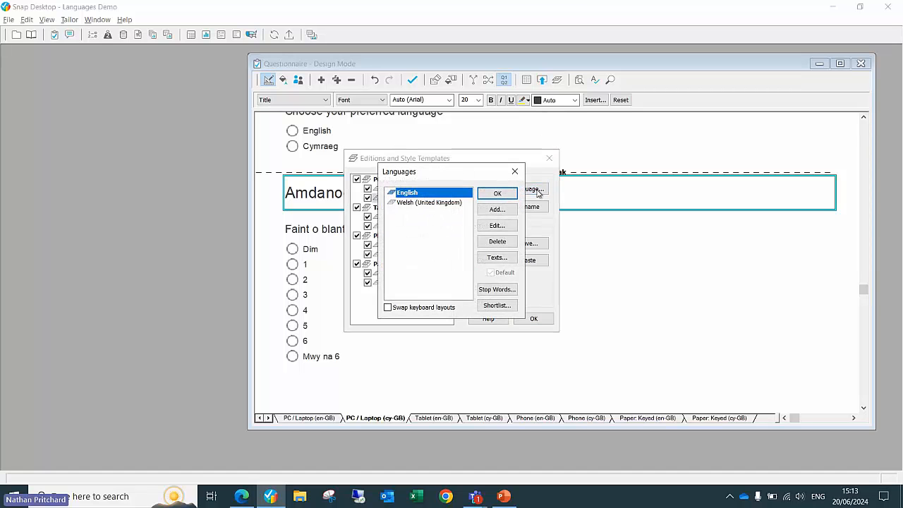
{"action": "left_click", "coordinate": [507, 210]}
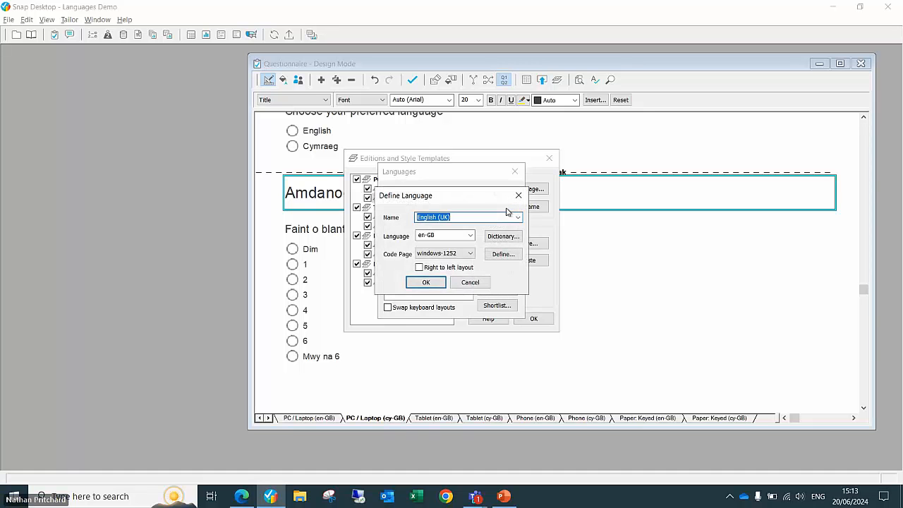
{"action": "left_click", "coordinate": [519, 218]}
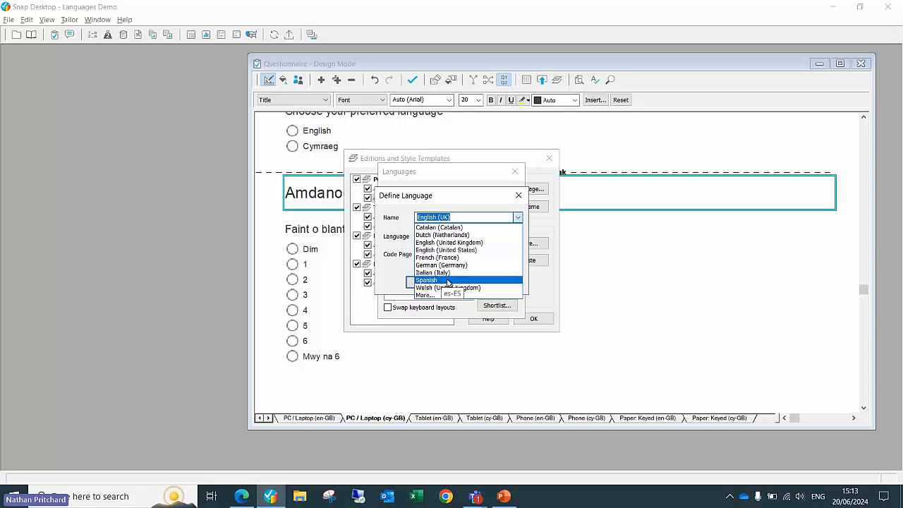
{"action": "left_click", "coordinate": [443, 301]}
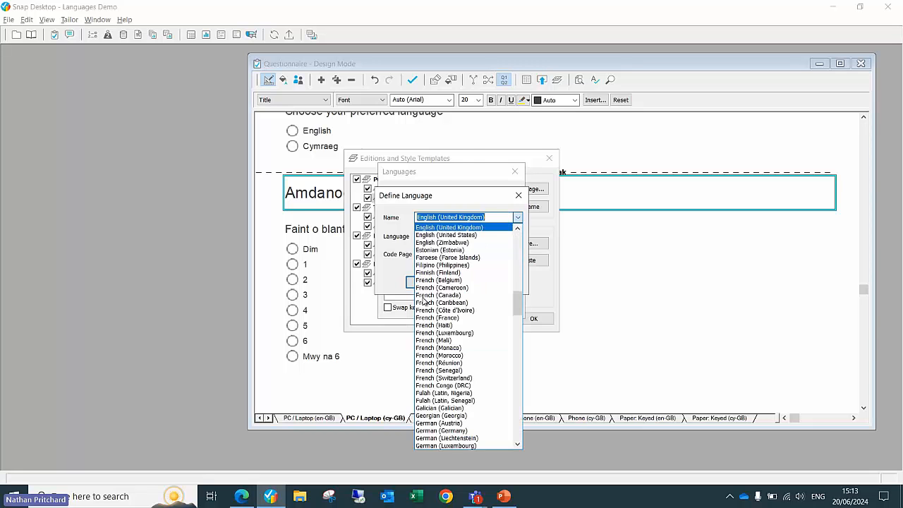
{"action": "mouse_move", "coordinate": [518, 303]}
{"action": "left_mouse_down"}
{"action": "mouse_move", "coordinate": [518, 246]}
{"action": "mouse_move", "coordinate": [515, 353]}
{"action": "mouse_move", "coordinate": [516, 309]}
{"action": "left_mouse_up"}
{"action": "left_click", "coordinate": [485, 219]}
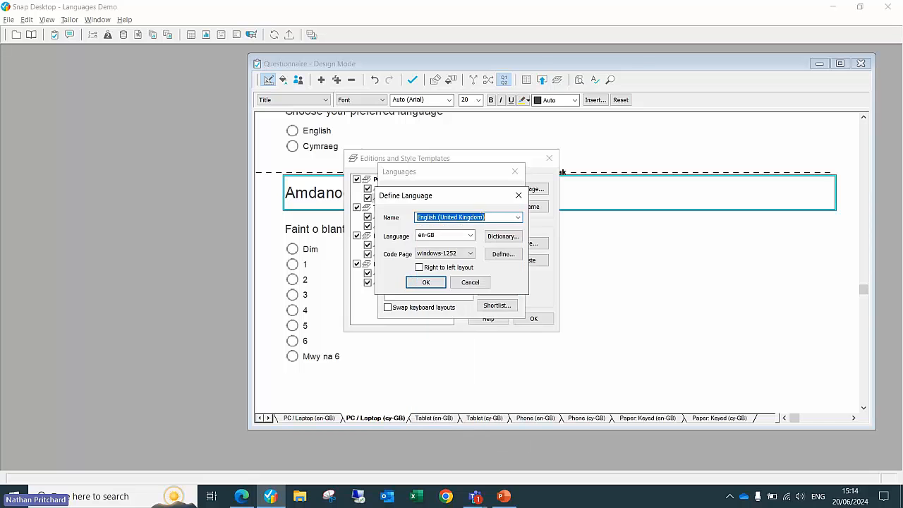
{"action": "left_click", "coordinate": [518, 217]}
{"action": "left_click", "coordinate": [426, 441]}
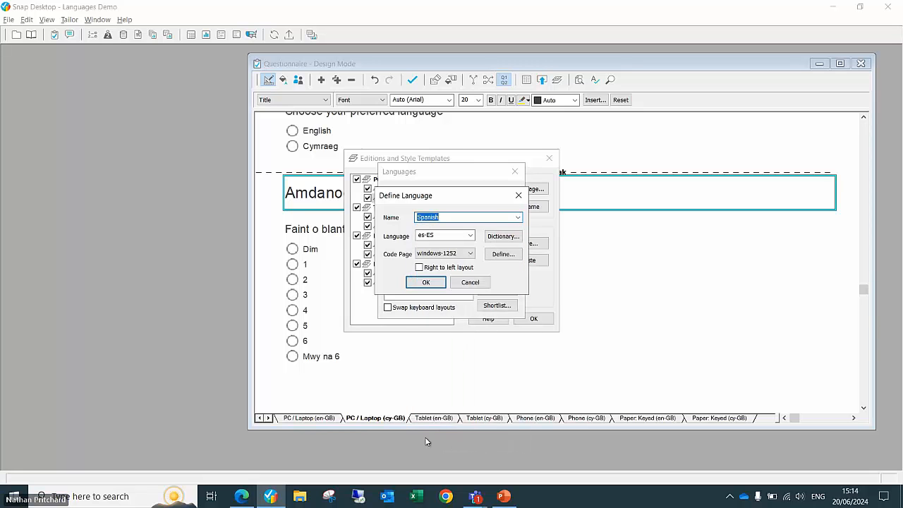
{"action": "left_click", "coordinate": [424, 283]}
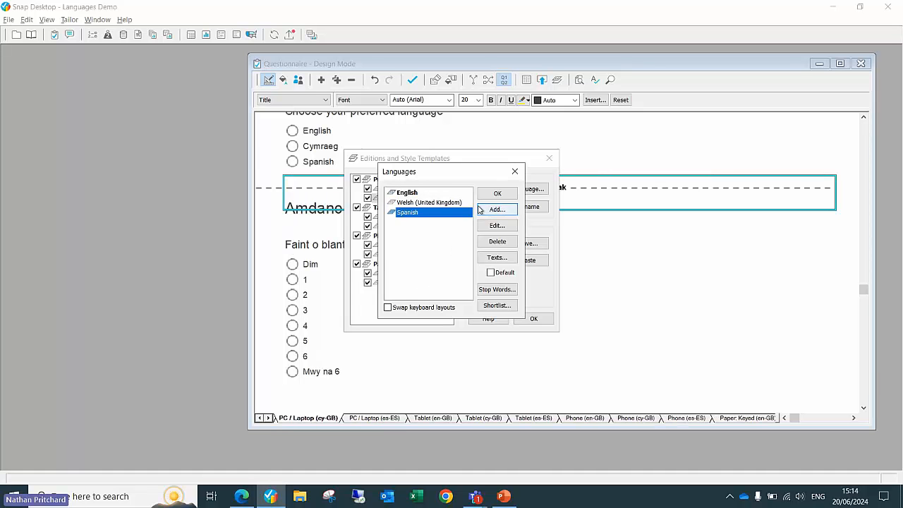
{"action": "left_click", "coordinate": [497, 196]}
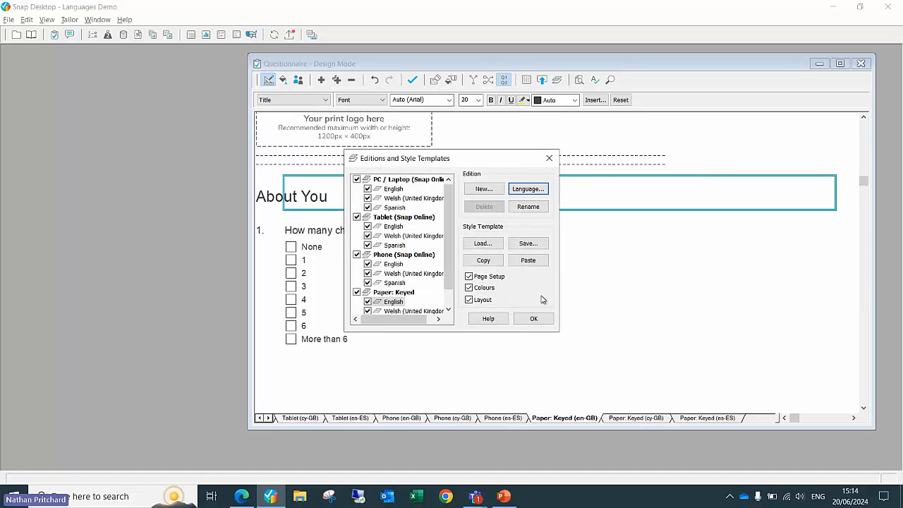
{"action": "left_click", "coordinate": [541, 319]}
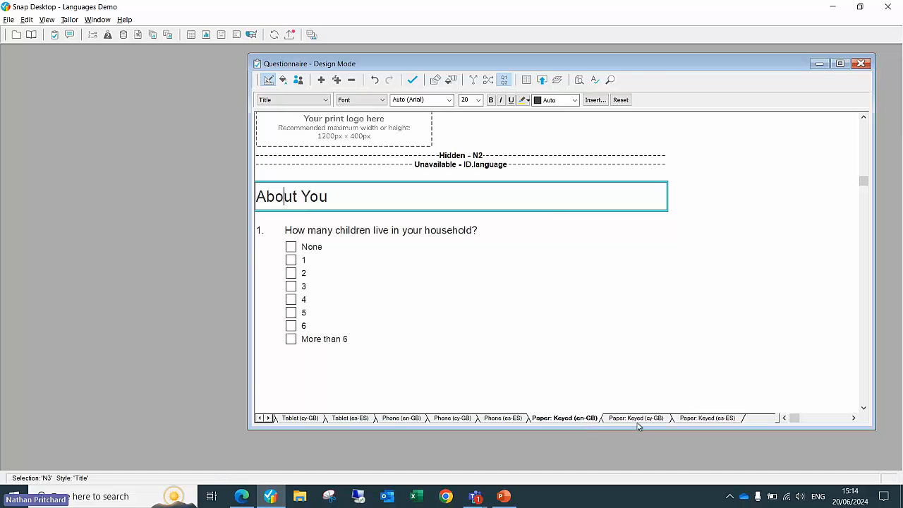
Step: Check the Paper: Keyed (es-ES) edition, then return to the Paper: Keyed (en-GB) edition
{"action": "left_click", "coordinate": [712, 420]}
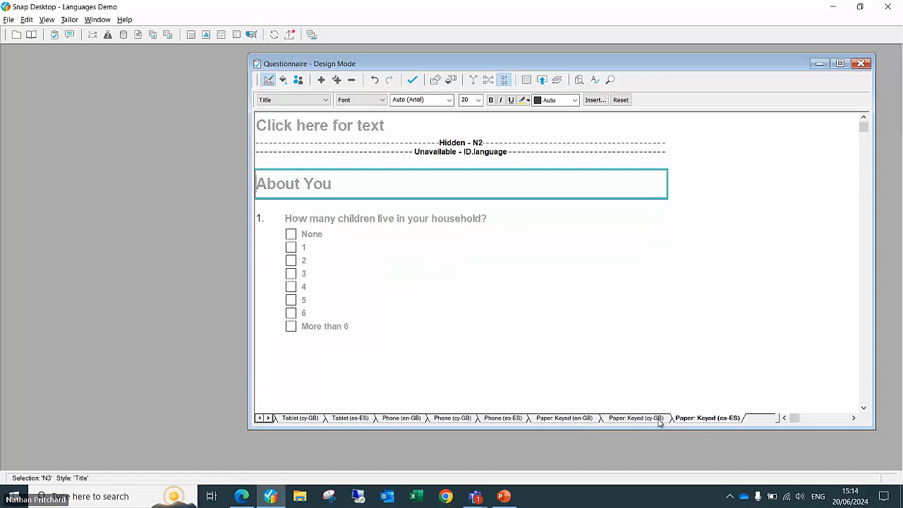
{"action": "left_click", "coordinate": [575, 419]}
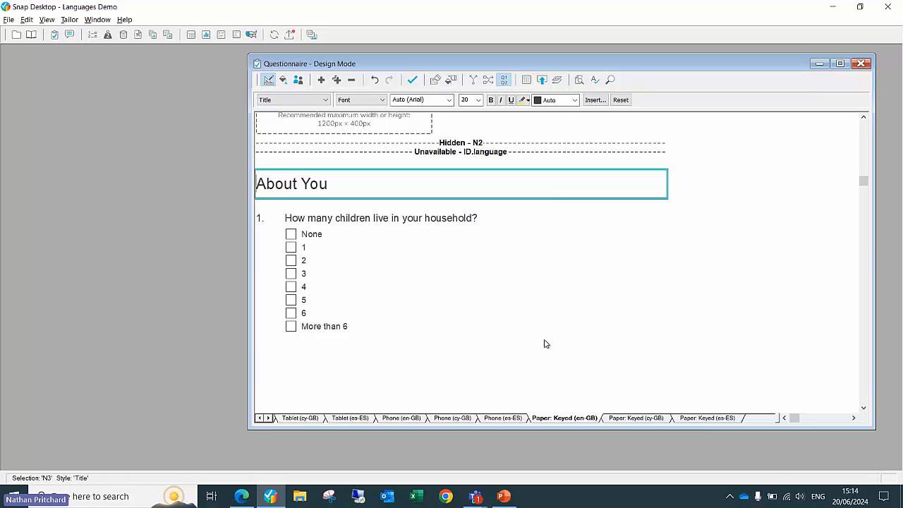
Step: Open the reference library and load the Reference.wdf SurveyPak from the public Snap Desktop documents folder
{"action": "left_click", "coordinate": [33, 35]}
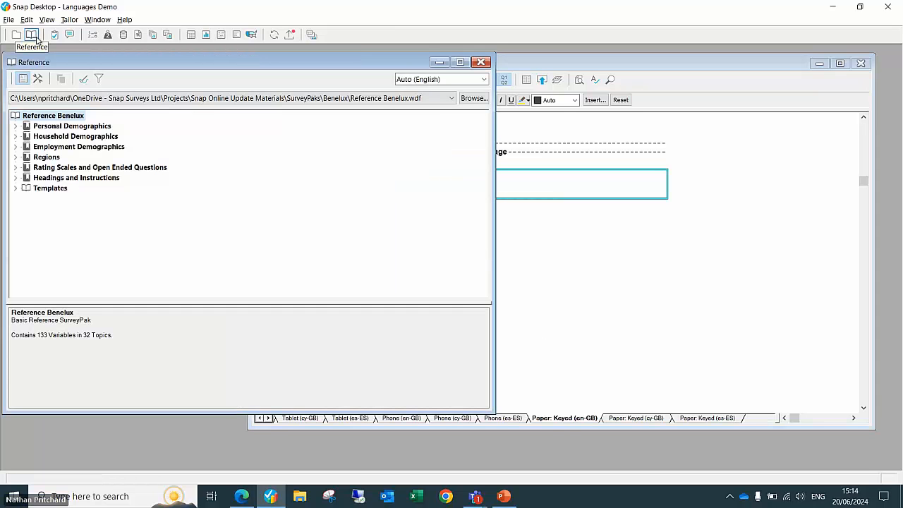
{"action": "left_click", "coordinate": [451, 98]}
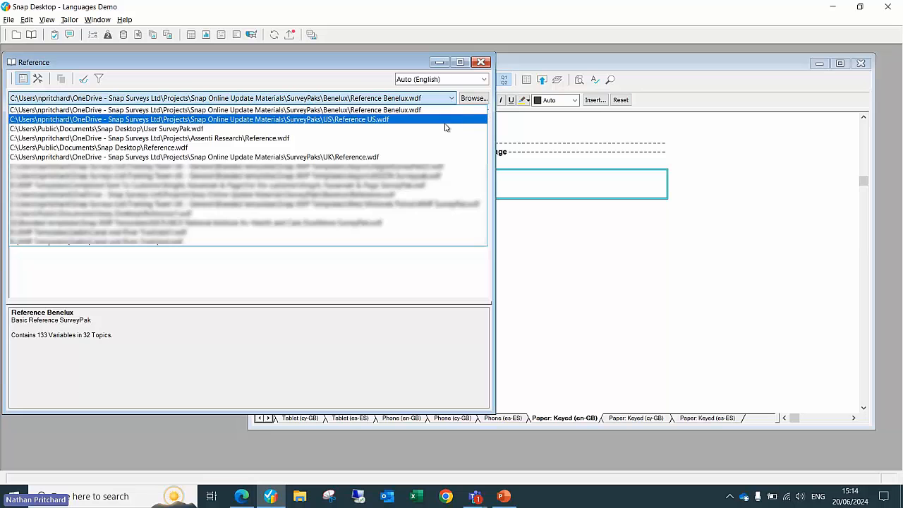
{"action": "left_click", "coordinate": [445, 129]}
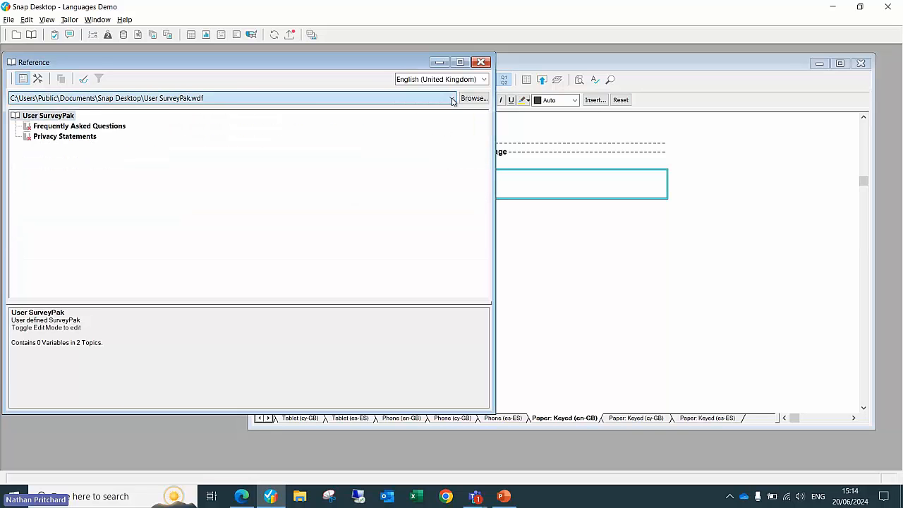
{"action": "left_click", "coordinate": [452, 98]}
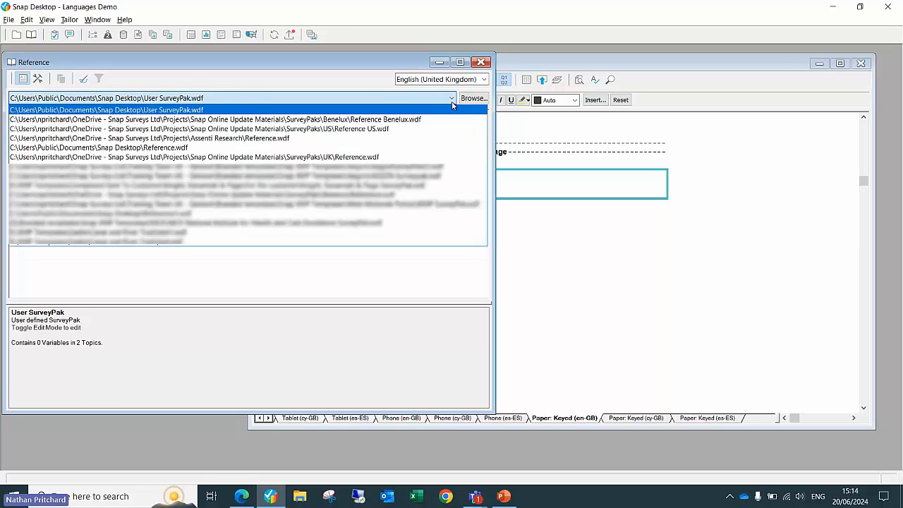
{"action": "left_click", "coordinate": [448, 147]}
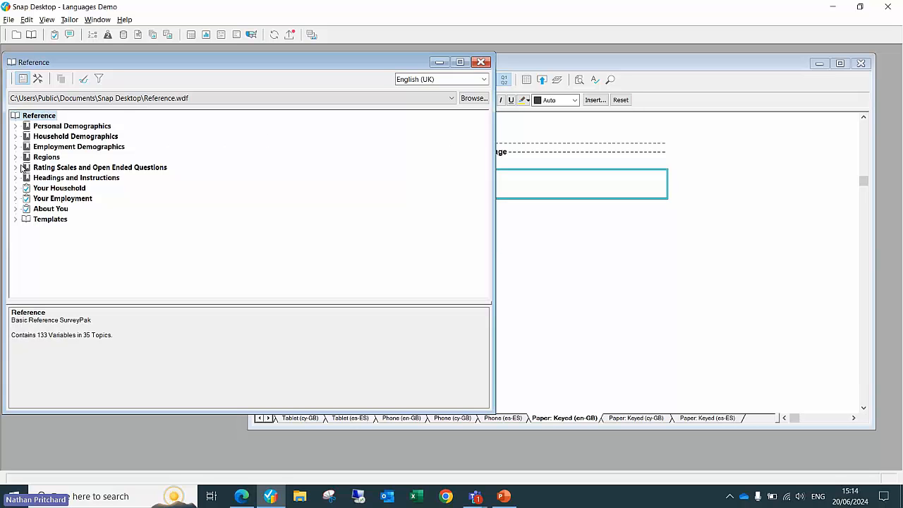
Step: Look through the SurveyPak's templates, then select the Current work status question in the Occupation topic of Employment Demographics
{"action": "left_click", "coordinate": [16, 219]}
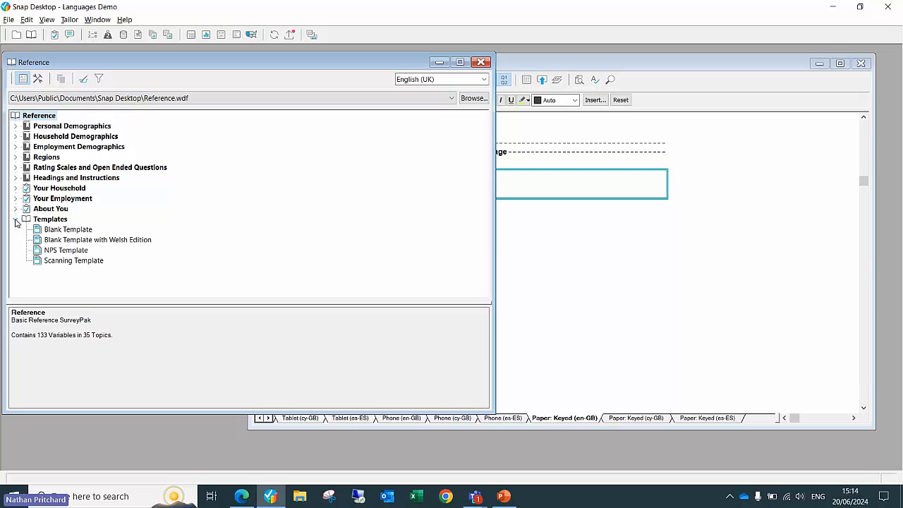
{"action": "left_click", "coordinate": [16, 220]}
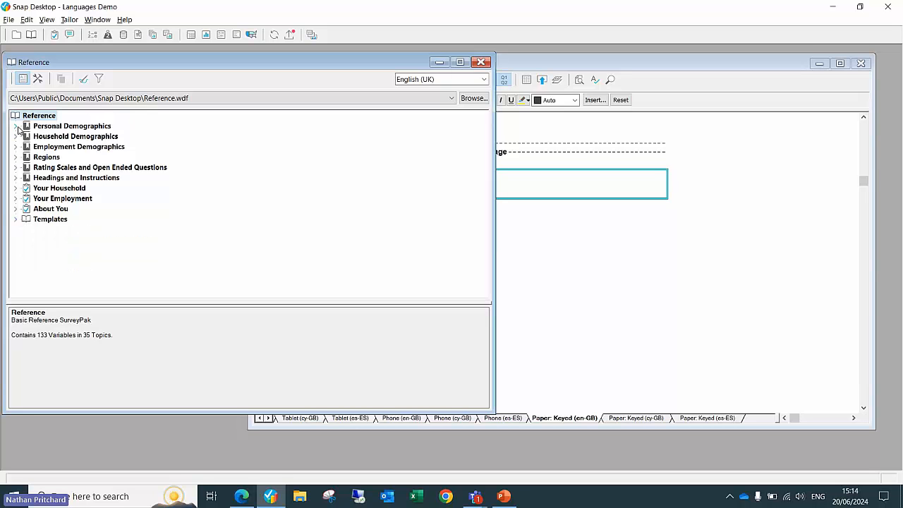
{"action": "left_click", "coordinate": [16, 147]}
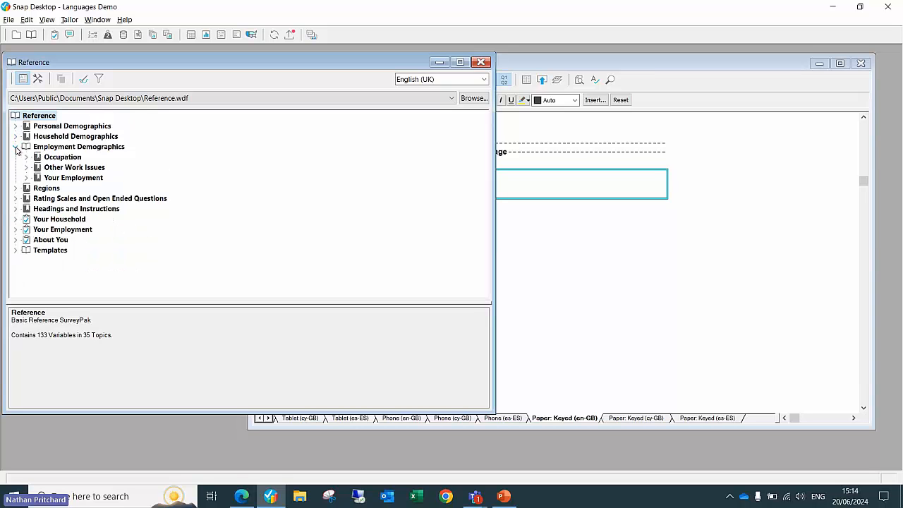
{"action": "left_click", "coordinate": [26, 156]}
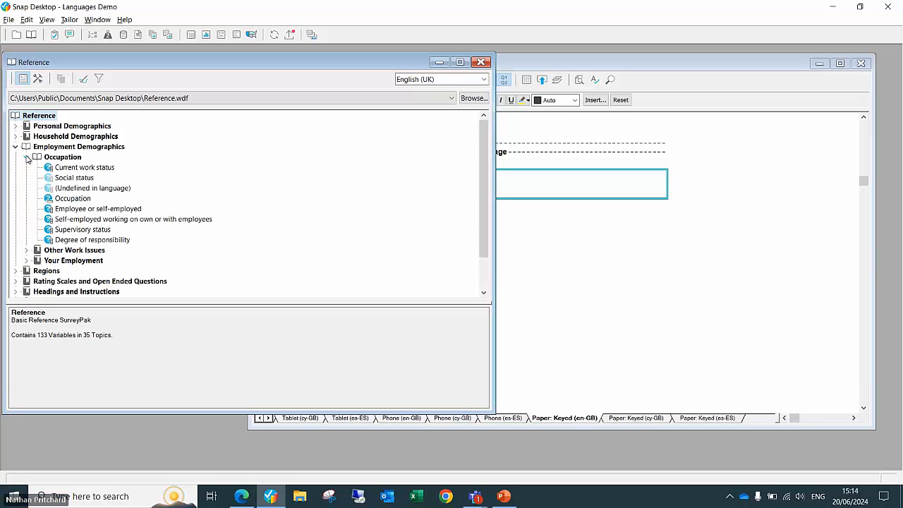
{"action": "left_click", "coordinate": [77, 168]}
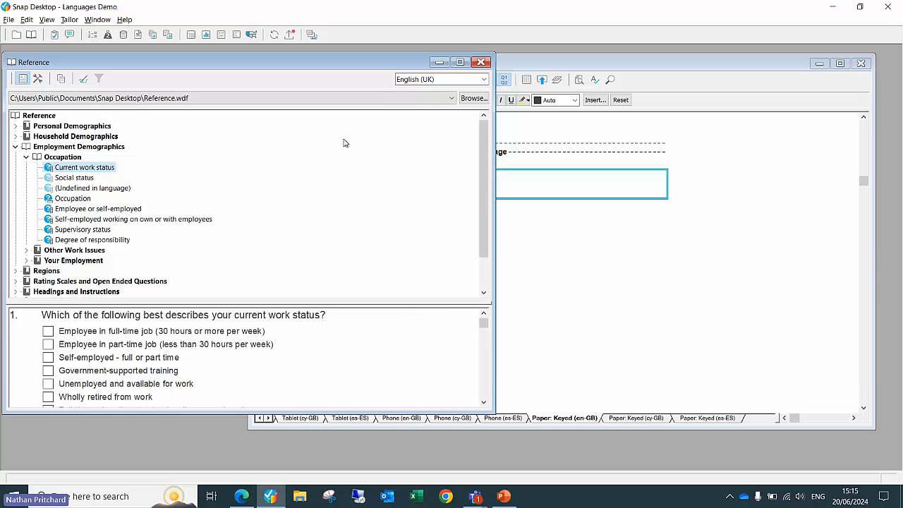
Step: Preview the Current work status question in Welsh (United Kingdom) and Arabic (U.A.E.), then set the library language back to English (UK)
{"action": "left_click", "coordinate": [485, 81]}
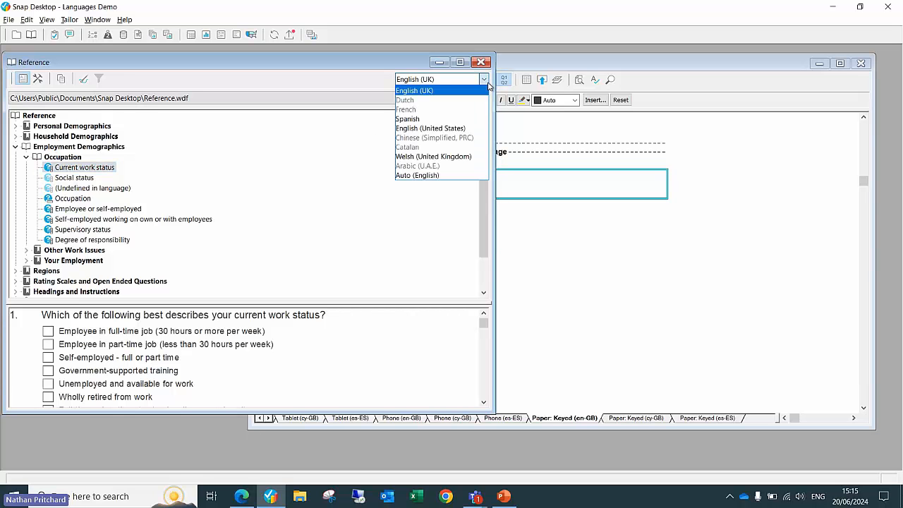
{"action": "left_click", "coordinate": [456, 157]}
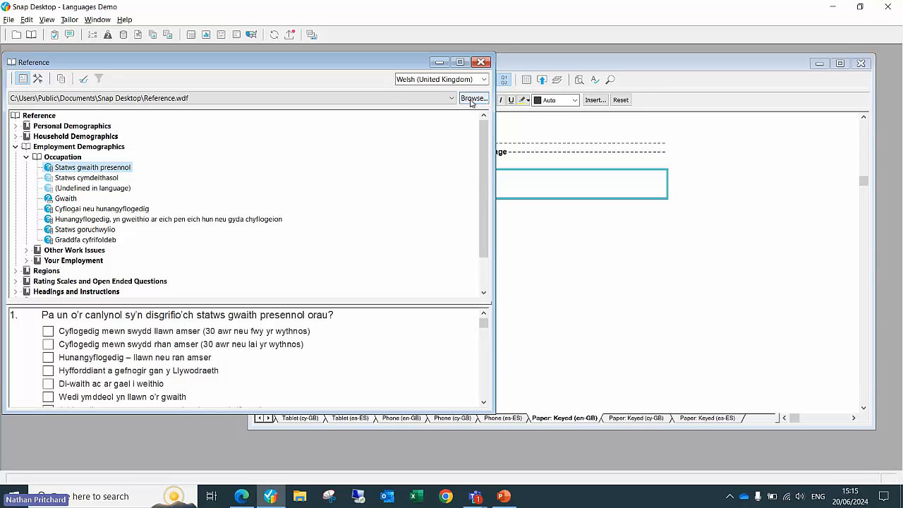
{"action": "left_click", "coordinate": [486, 82]}
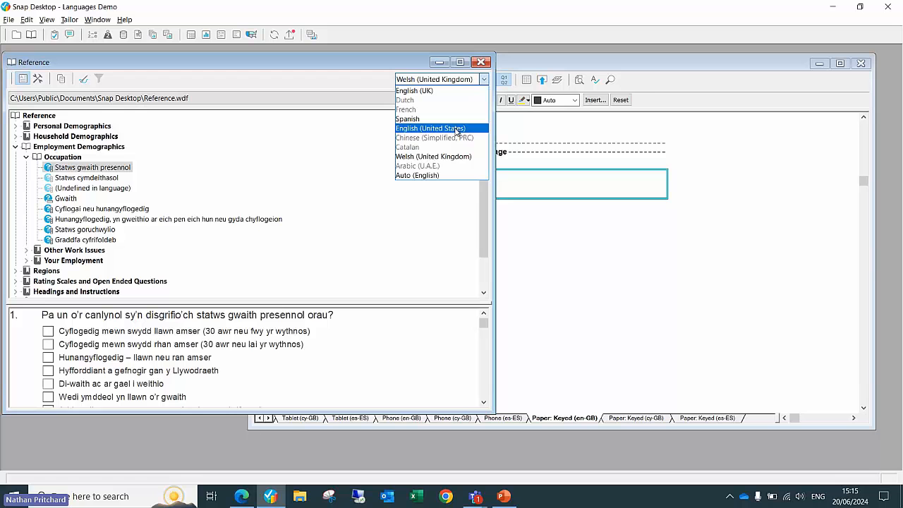
{"action": "left_click", "coordinate": [429, 167]}
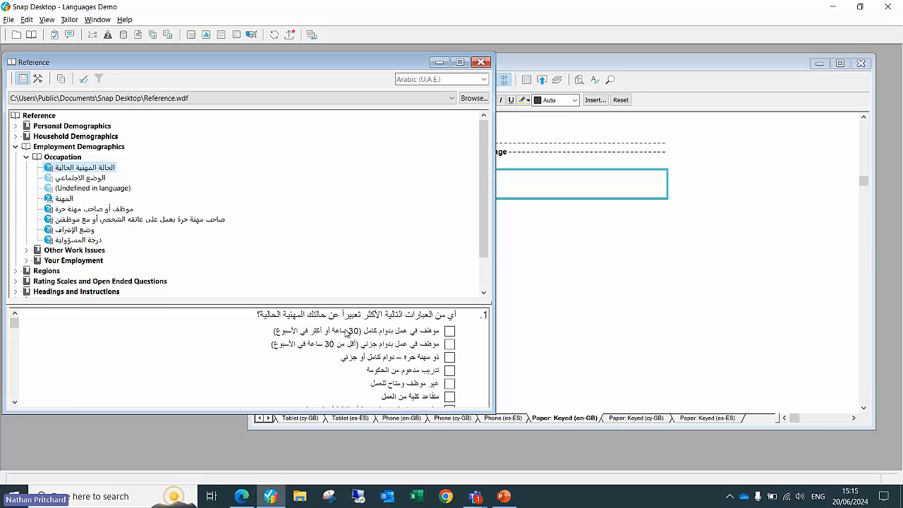
{"action": "left_click", "coordinate": [483, 79]}
{"action": "left_click", "coordinate": [473, 91]}
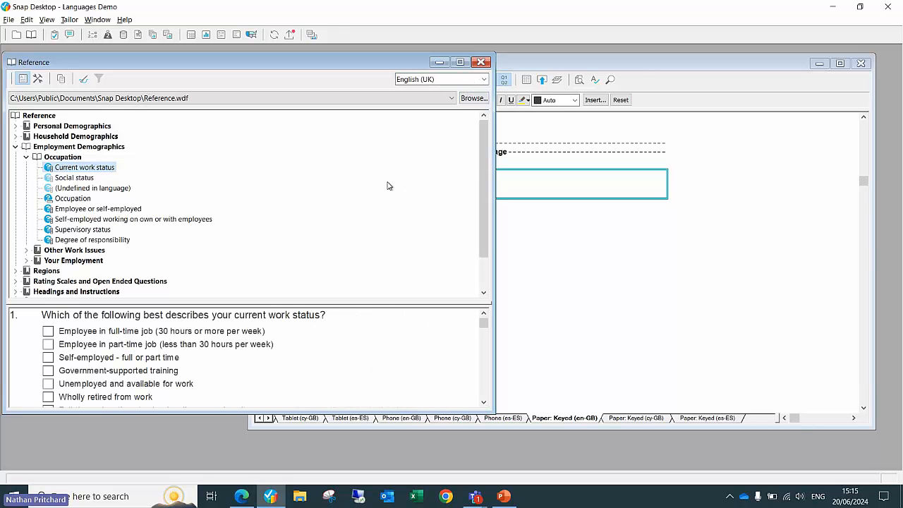
Step: Insert the Current work status question from the reference library below the children in household question
{"action": "left_click", "coordinate": [591, 339]}
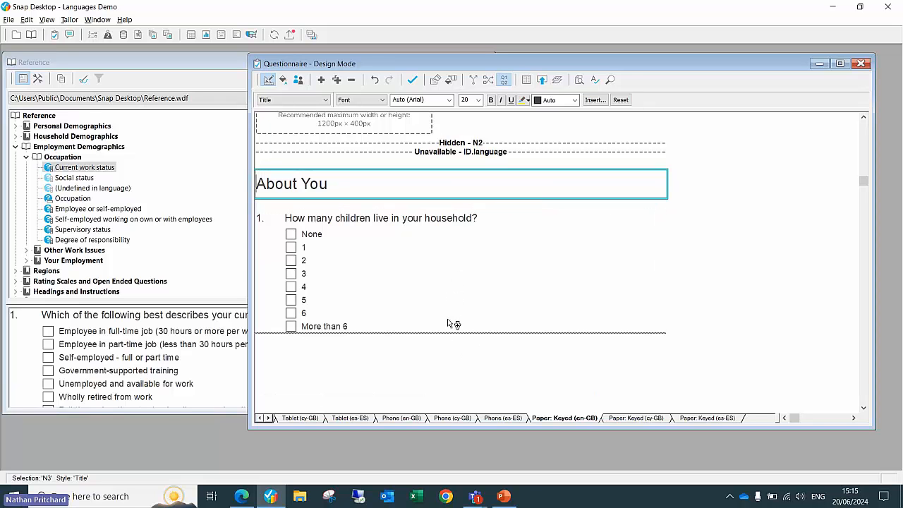
{"action": "left_click", "coordinate": [453, 338]}
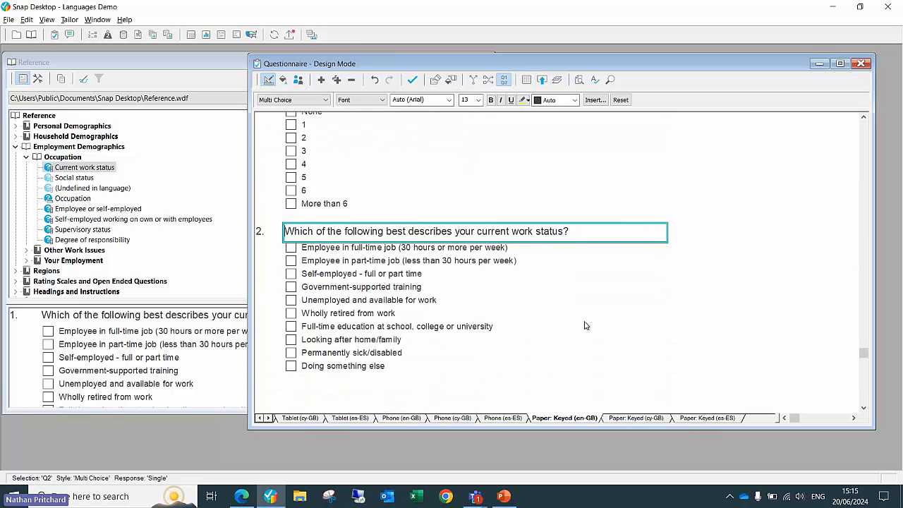
Step: Compare the inserted work status question in the English, Welsh and Spanish PC / Laptop editions
{"action": "left_click", "coordinate": [260, 418]}
{"action": "left_click", "coordinate": [259, 418]}
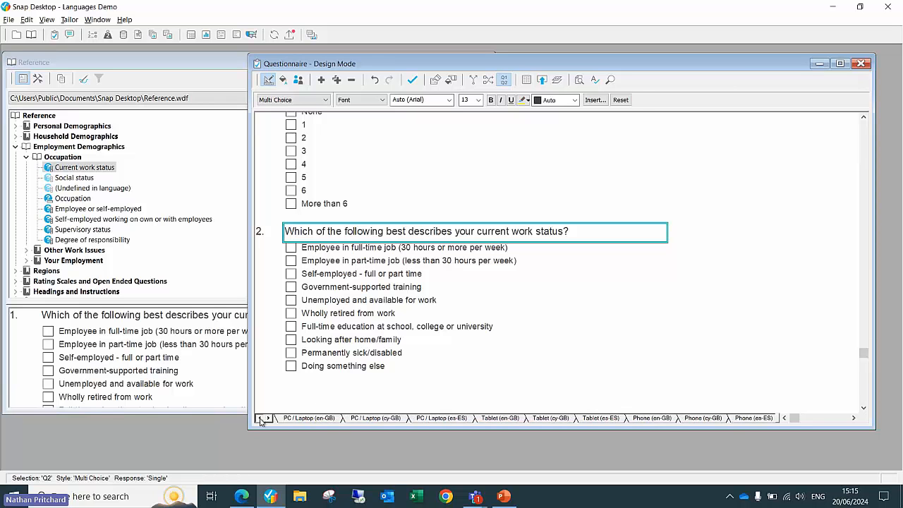
{"action": "left_click", "coordinate": [292, 419]}
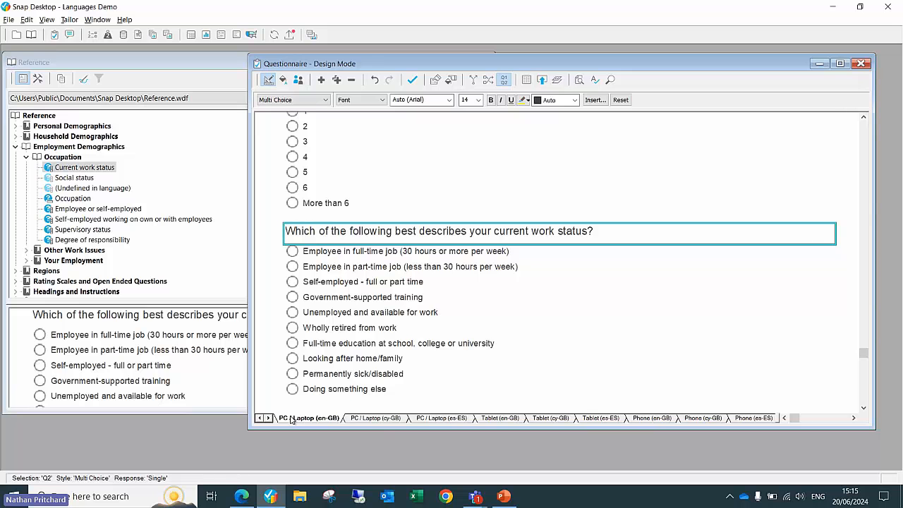
{"action": "left_click", "coordinate": [384, 420]}
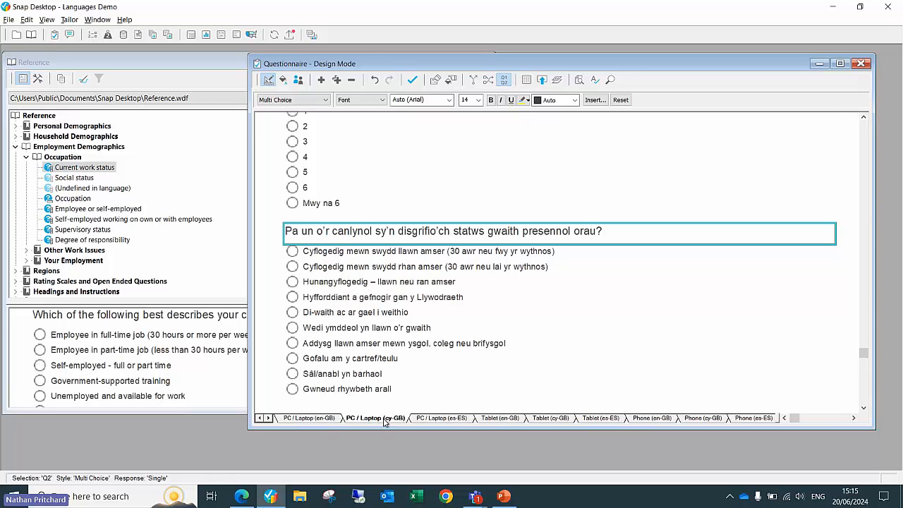
{"action": "left_click", "coordinate": [431, 419]}
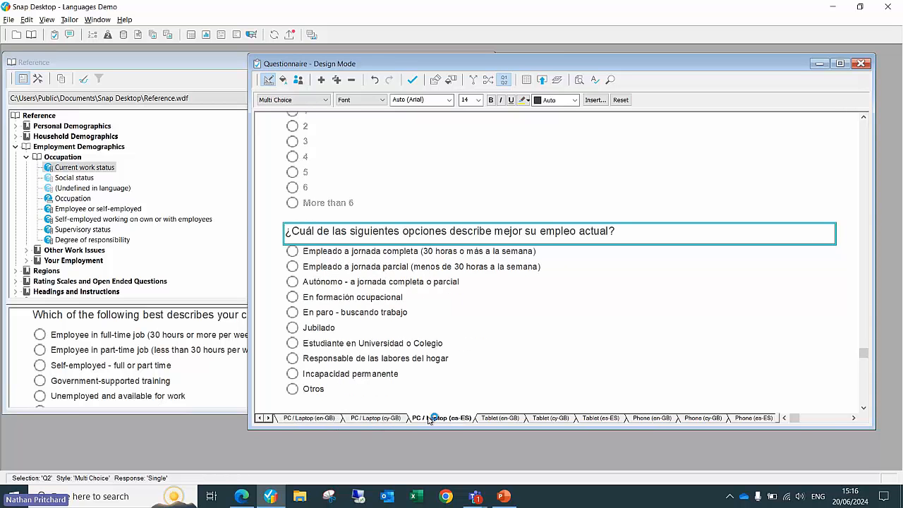
Step: Return to the English PC / Laptop edition, then load the Reference US SurveyPak in the reference library and list its templates
{"action": "left_click", "coordinate": [314, 419]}
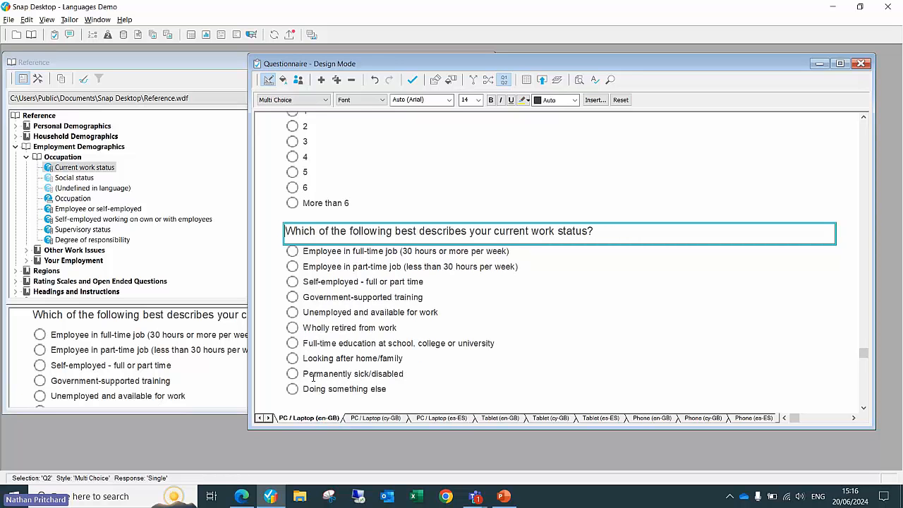
{"action": "left_click", "coordinate": [168, 63]}
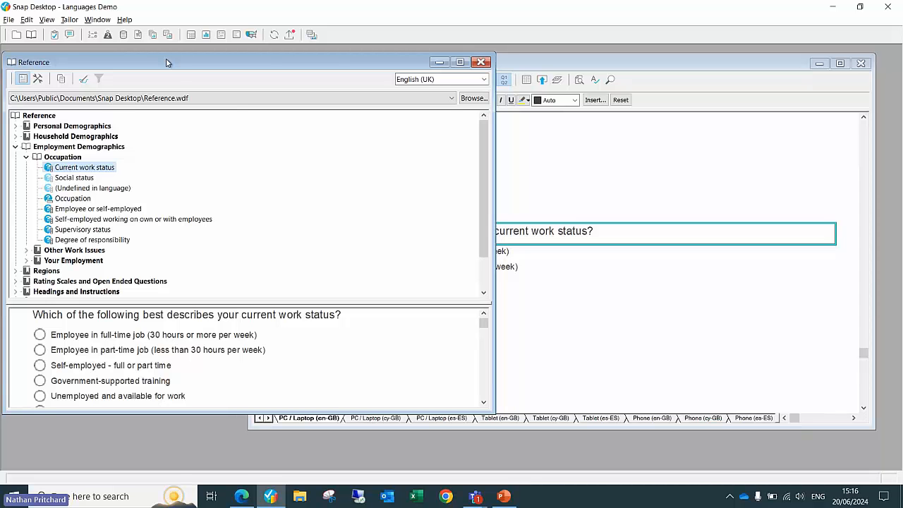
{"action": "left_click", "coordinate": [15, 147]}
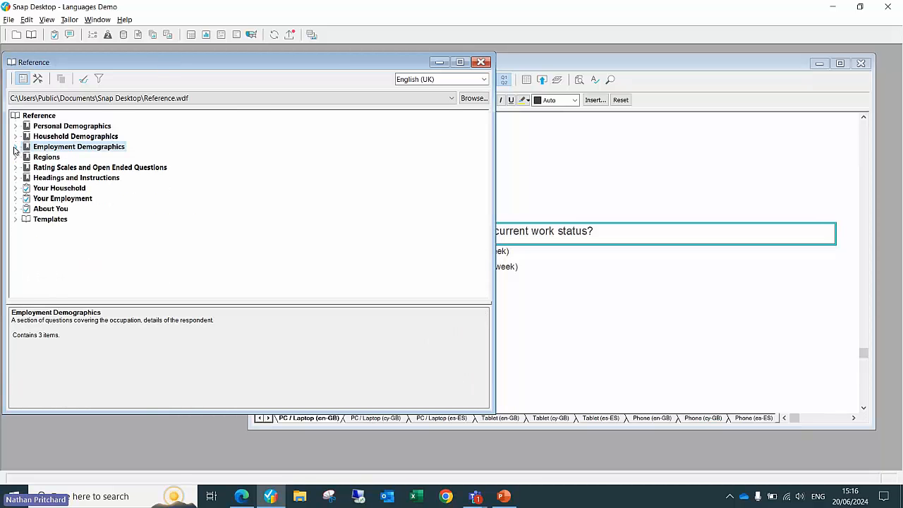
{"action": "left_click", "coordinate": [450, 99]}
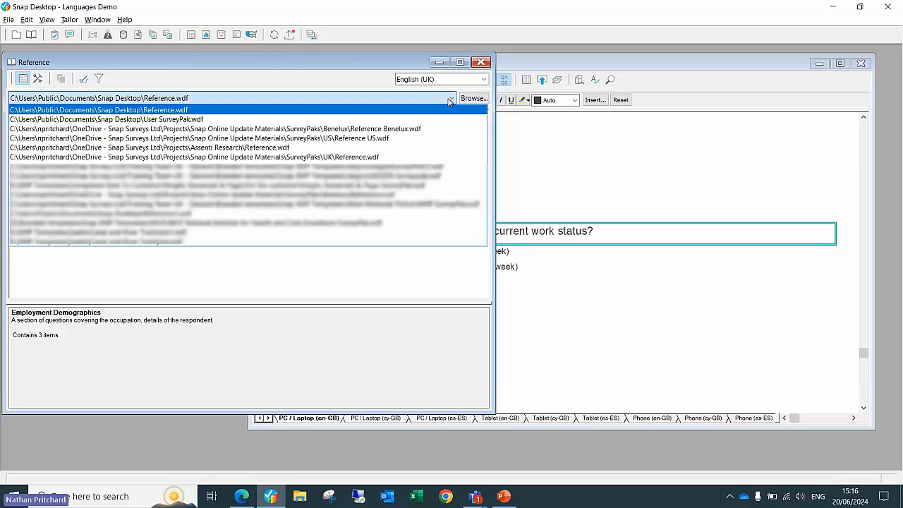
{"action": "left_click", "coordinate": [385, 139]}
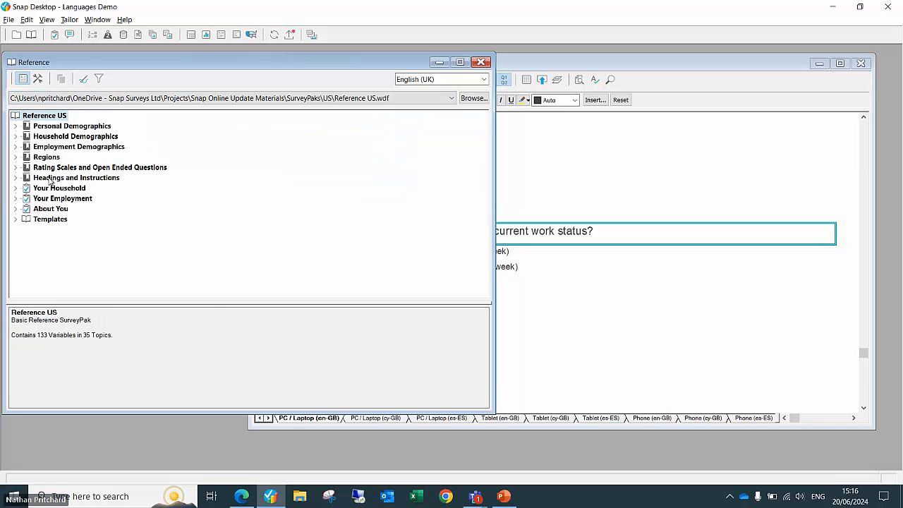
{"action": "left_click", "coordinate": [15, 219]}
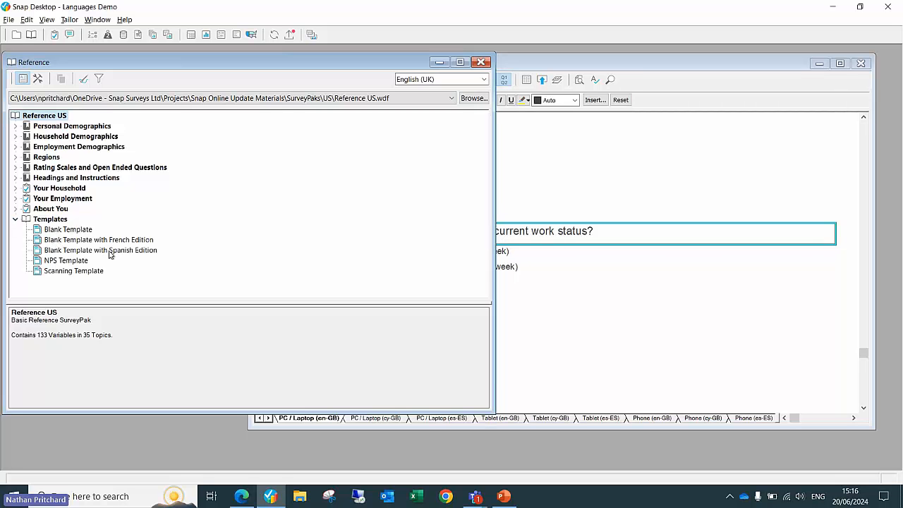
Step: Load the Reference Benelux SurveyPak and preview its French Blank, Dutch with English, and Dutch with English & French templates
{"action": "left_click", "coordinate": [452, 102]}
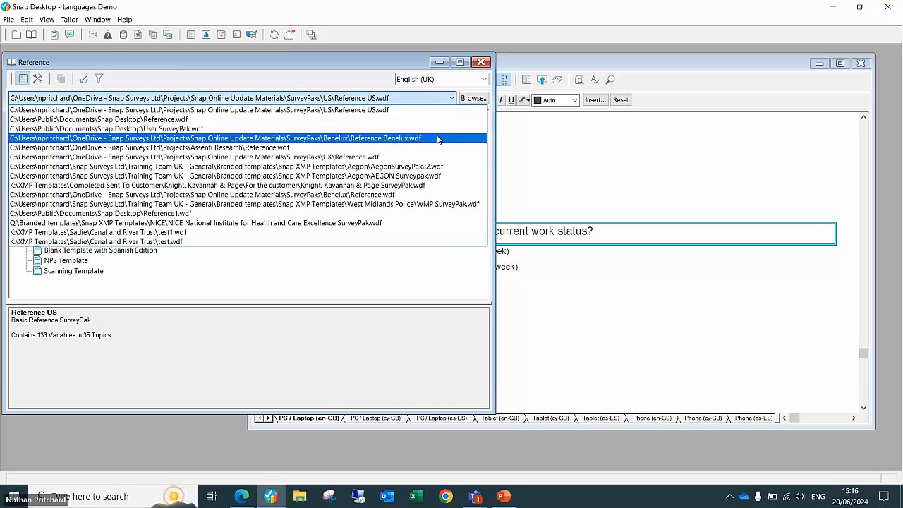
{"action": "left_click", "coordinate": [438, 139]}
{"action": "left_click", "coordinate": [15, 189]}
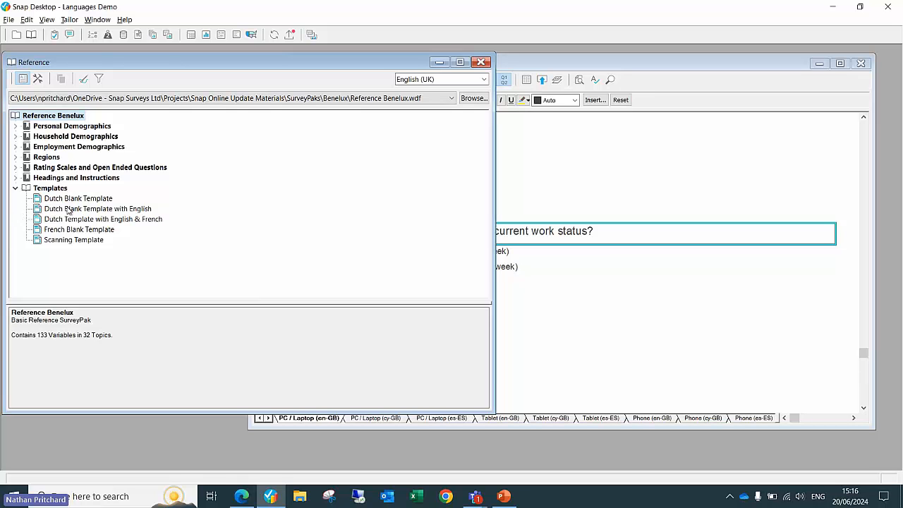
{"action": "left_click", "coordinate": [73, 232]}
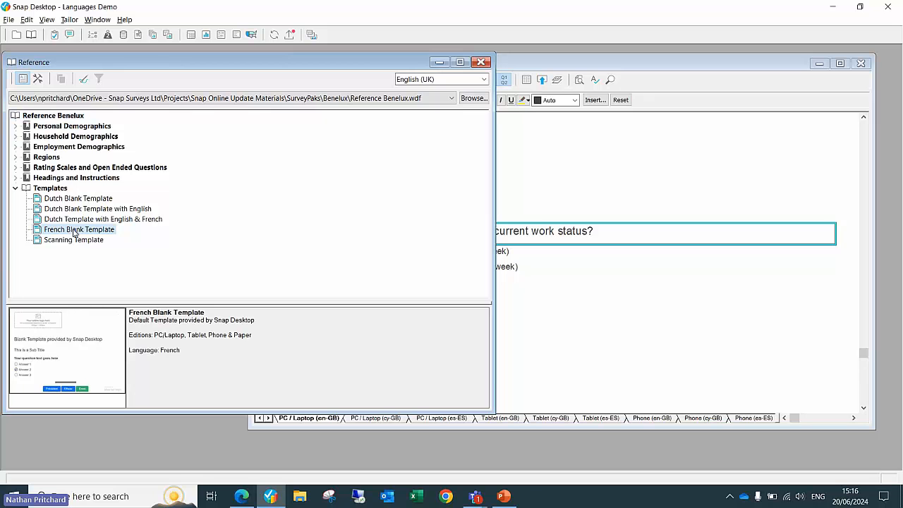
{"action": "left_click", "coordinate": [72, 210]}
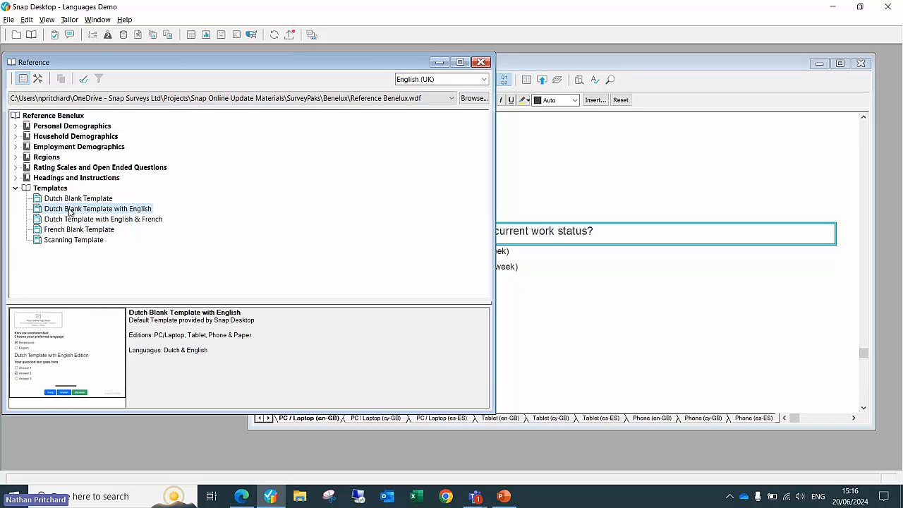
{"action": "left_click", "coordinate": [77, 221]}
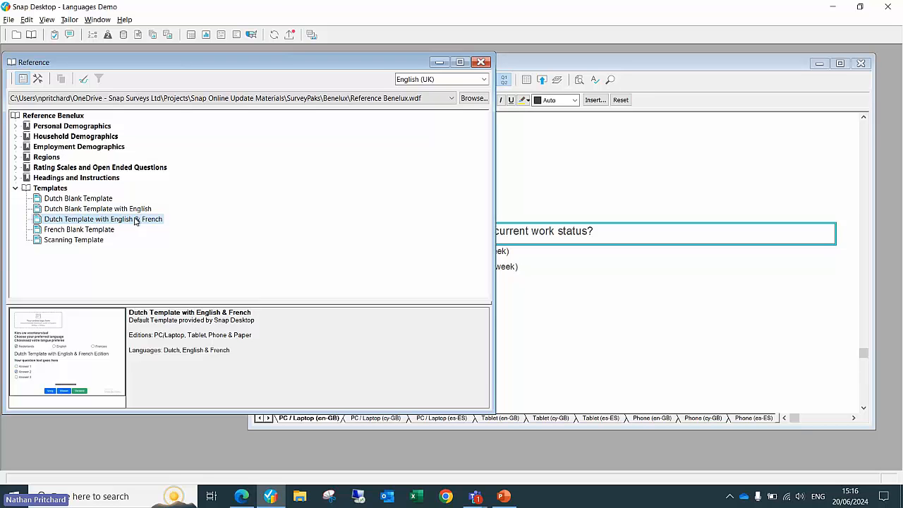
{"action": "left_click", "coordinate": [15, 189]}
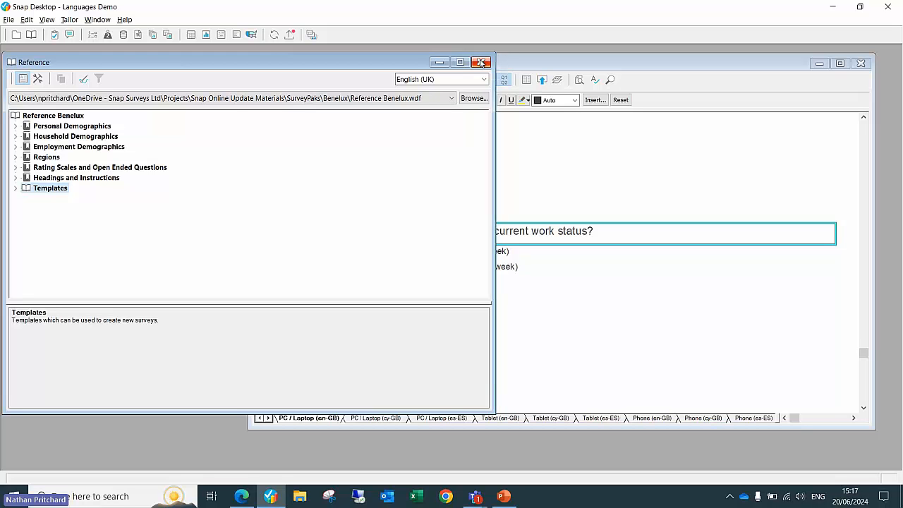
Step: Load the standard Reference SurveyPak again, then look at the topics in the User SurveyPak
{"action": "left_click", "coordinate": [452, 98]}
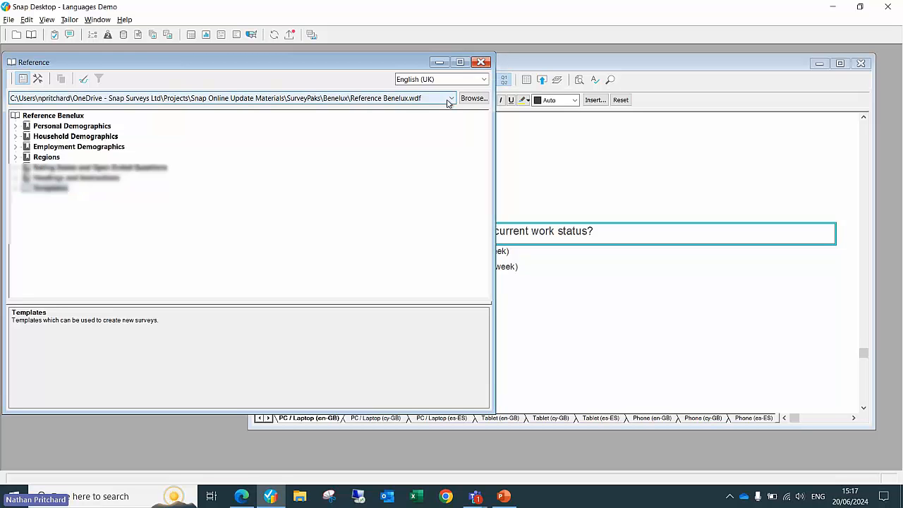
{"action": "left_click", "coordinate": [434, 130]}
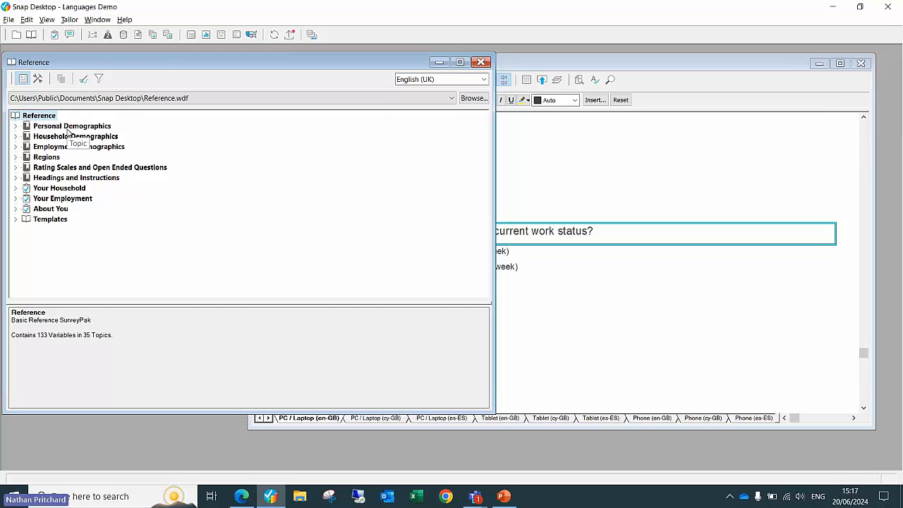
{"action": "left_click", "coordinate": [449, 99]}
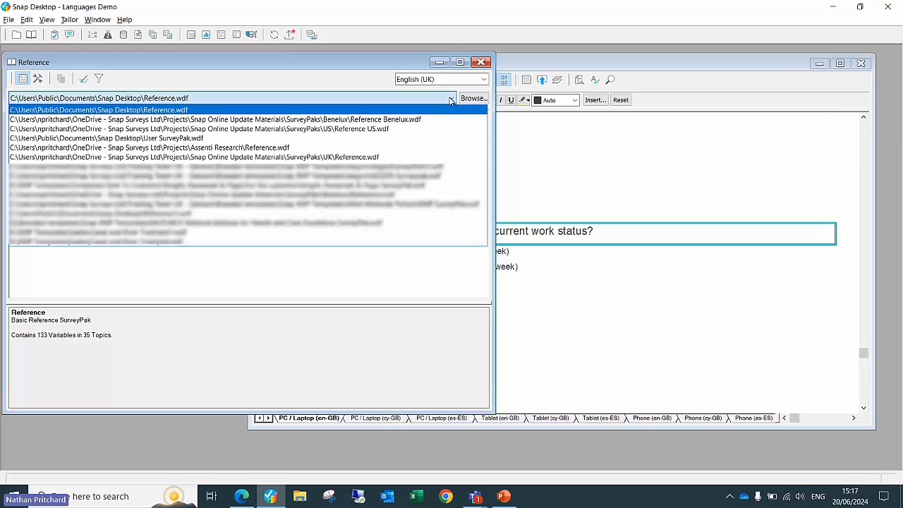
{"action": "left_click", "coordinate": [437, 141]}
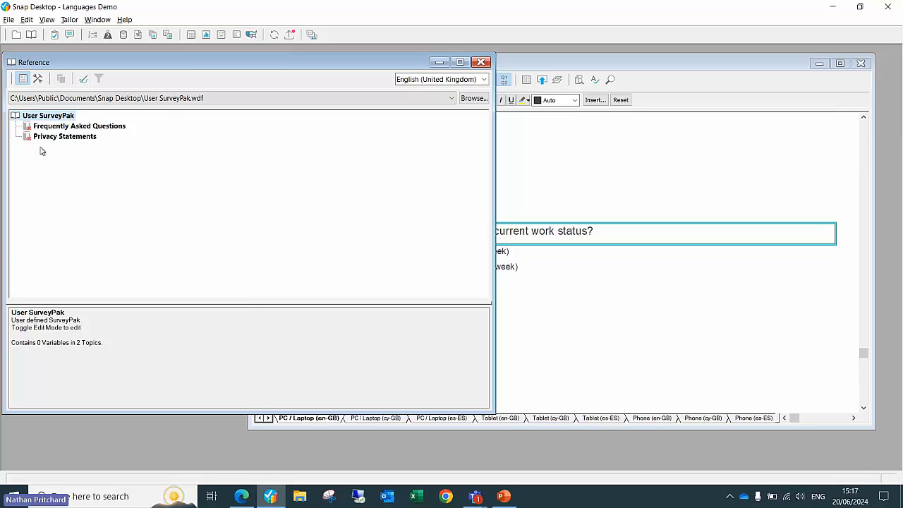
Step: Close the reference library and delete the current work status question from the questionnaire
{"action": "left_click", "coordinate": [482, 63]}
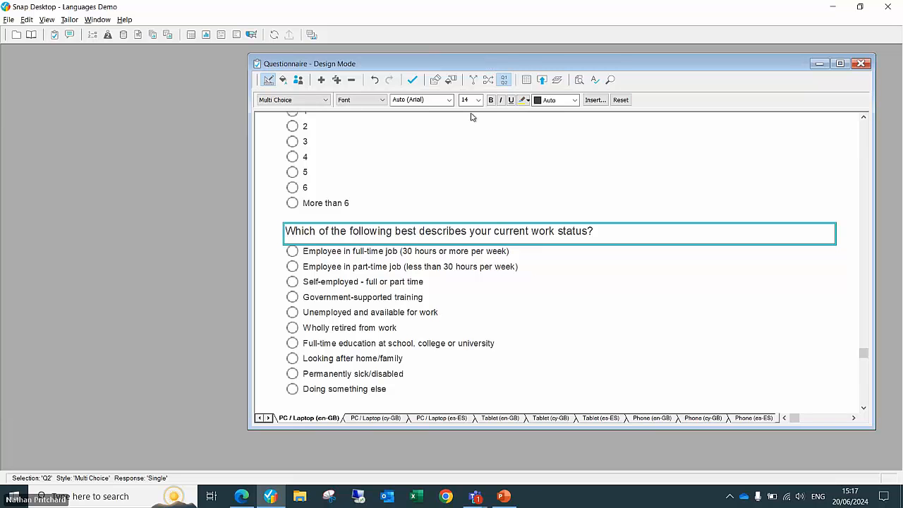
{"action": "left_click", "coordinate": [352, 79]}
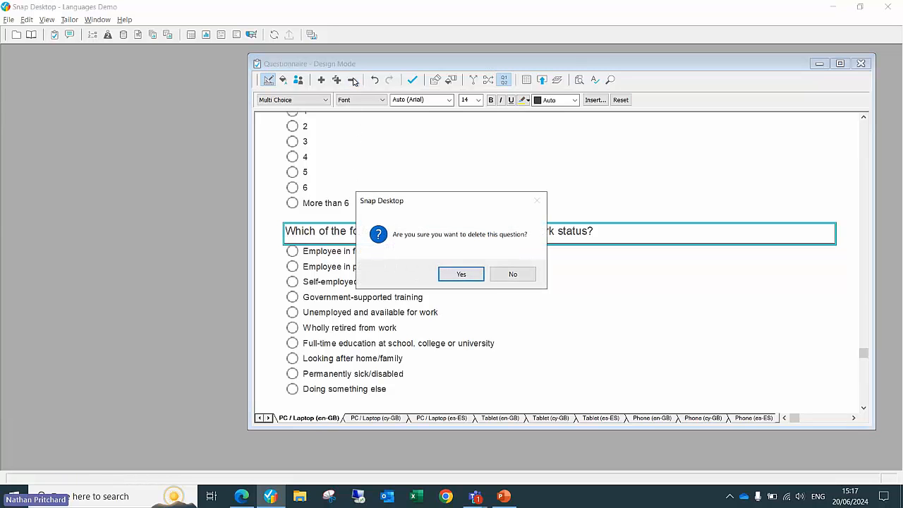
{"action": "left_click", "coordinate": [462, 275]}
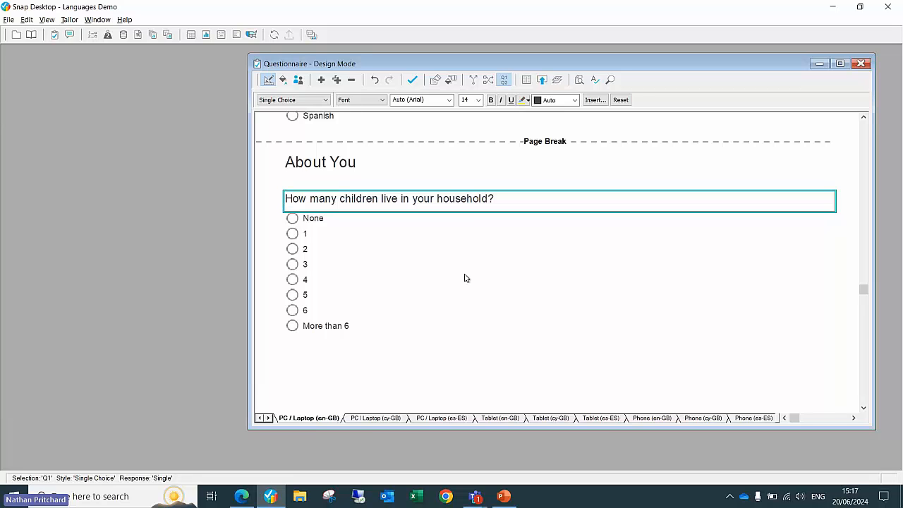
Step: Examine the English edition's interview messages for the maximum-replies and valid-response prompts in the questionnaire properties, without making changes
{"action": "left_click", "coordinate": [526, 83]}
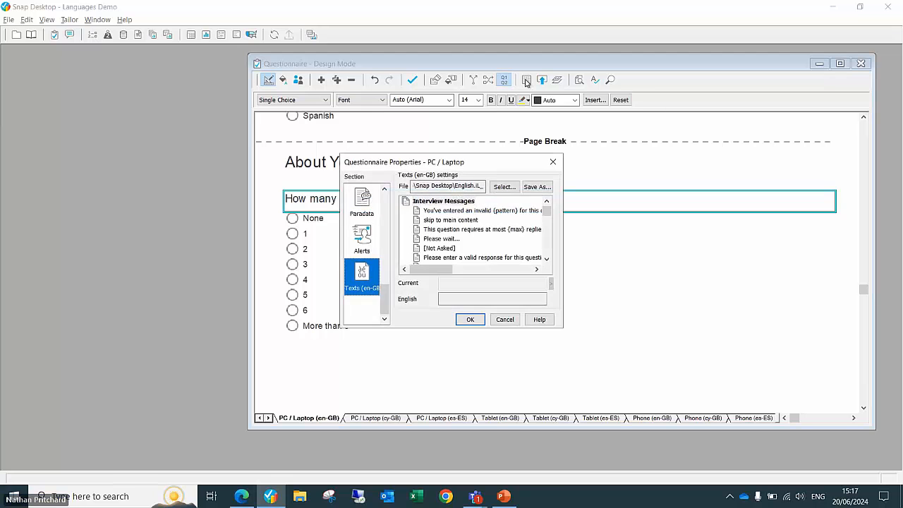
{"action": "left_click", "coordinate": [430, 231]}
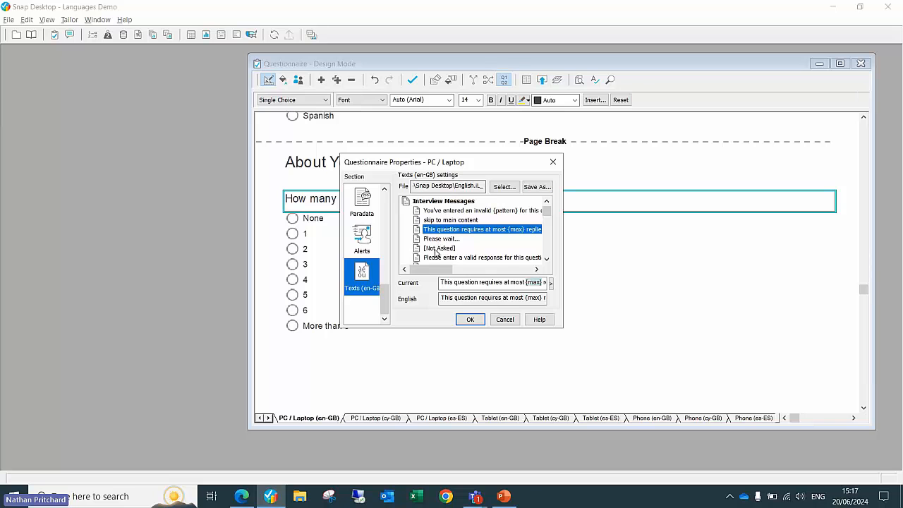
{"action": "left_click", "coordinate": [438, 258]}
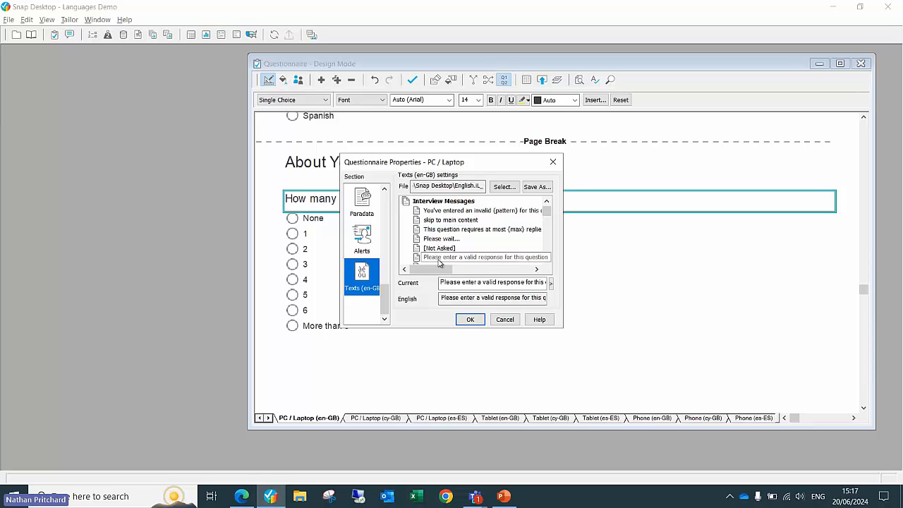
{"action": "left_click", "coordinate": [505, 319]}
Step: Look at the interview messages in the Texts properties of the Welsh PC / Laptop edition
{"action": "left_click", "coordinate": [379, 419]}
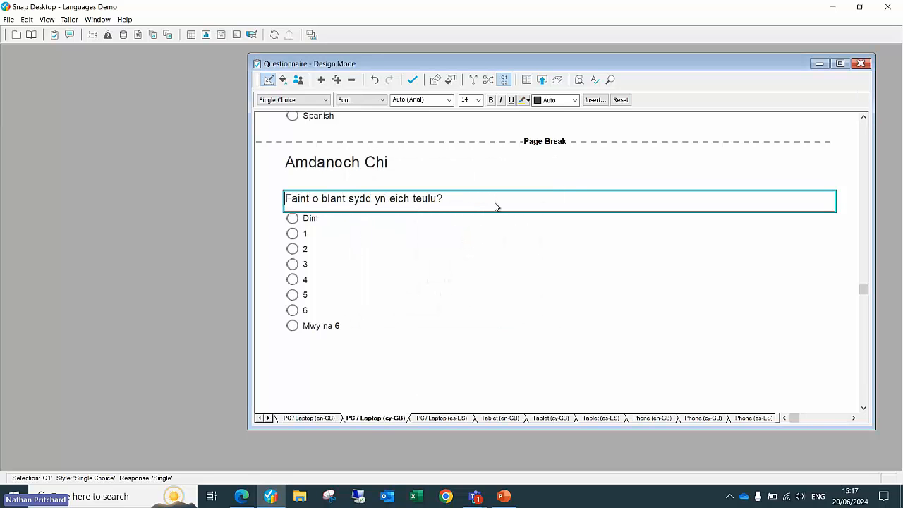
{"action": "left_click", "coordinate": [527, 79]}
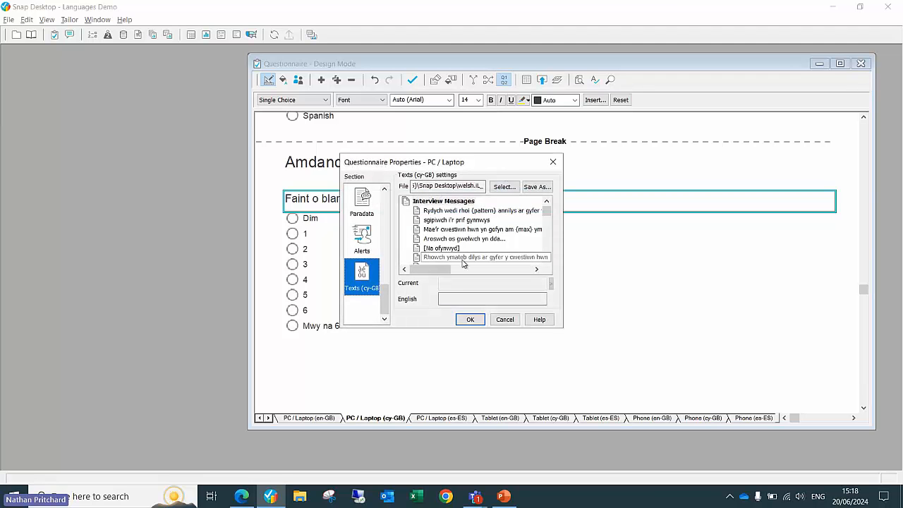
{"action": "left_click", "coordinate": [469, 319]}
Step: Inspect the full path of the language file used by the Texts settings of the English PC / Laptop edition
{"action": "left_click", "coordinate": [311, 418]}
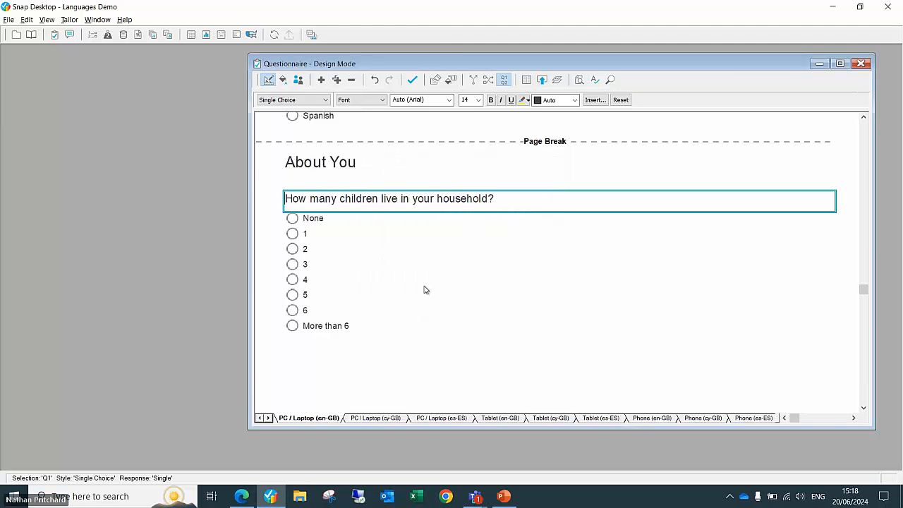
{"action": "left_click", "coordinate": [526, 80]}
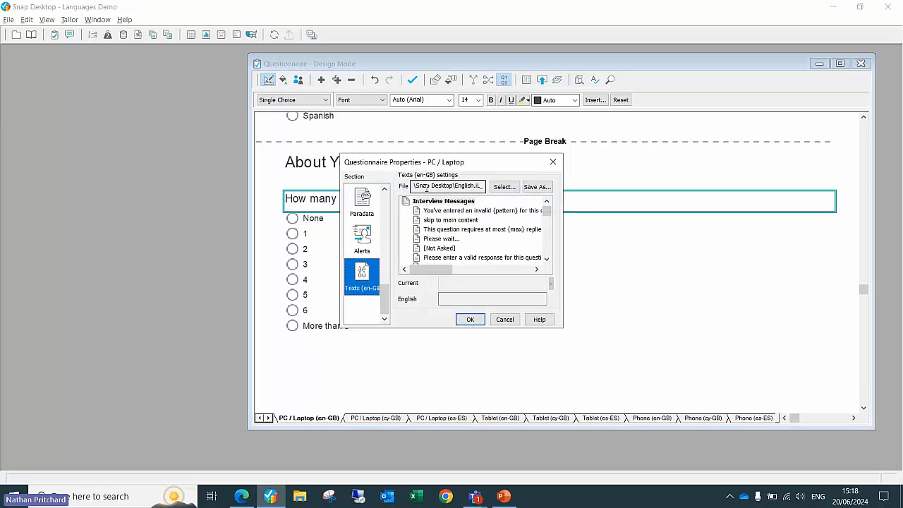
{"action": "left_click_drag", "start_coordinate": [471, 186], "coordinate": [384, 185]}
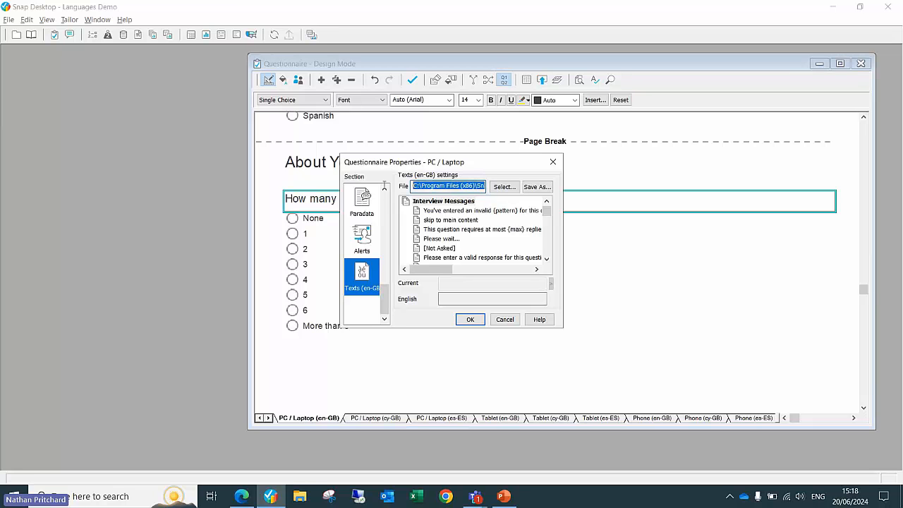
{"action": "left_click", "coordinate": [429, 186]}
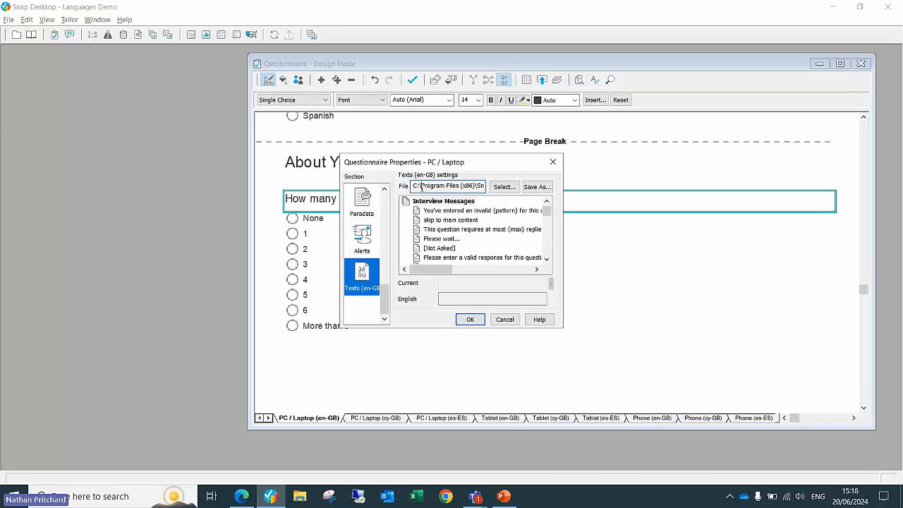
{"action": "left_click_drag", "start_coordinate": [421, 186], "coordinate": [490, 189]}
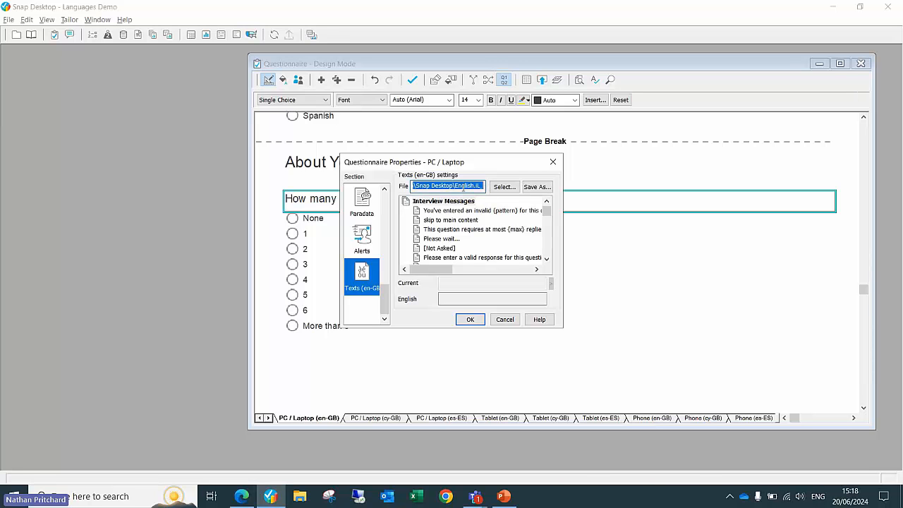
{"action": "left_click", "coordinate": [472, 319]}
Step: Compare the Welsh edition's valid-number interview message with its English wording in the Texts properties
{"action": "left_click", "coordinate": [378, 418]}
{"action": "left_click", "coordinate": [526, 79]}
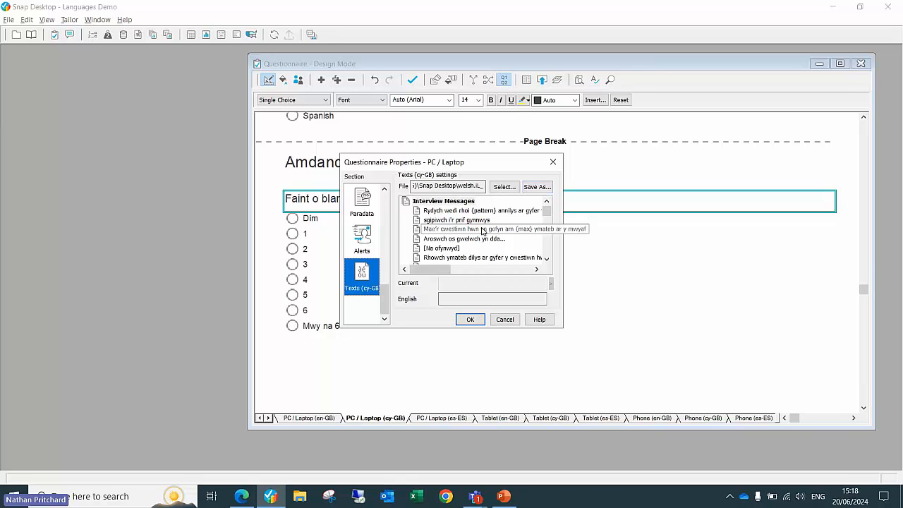
{"action": "scroll", "coordinate": [460, 230], "scroll_direction": "down", "scroll_amount": 3}
{"action": "left_click", "coordinate": [457, 219]}
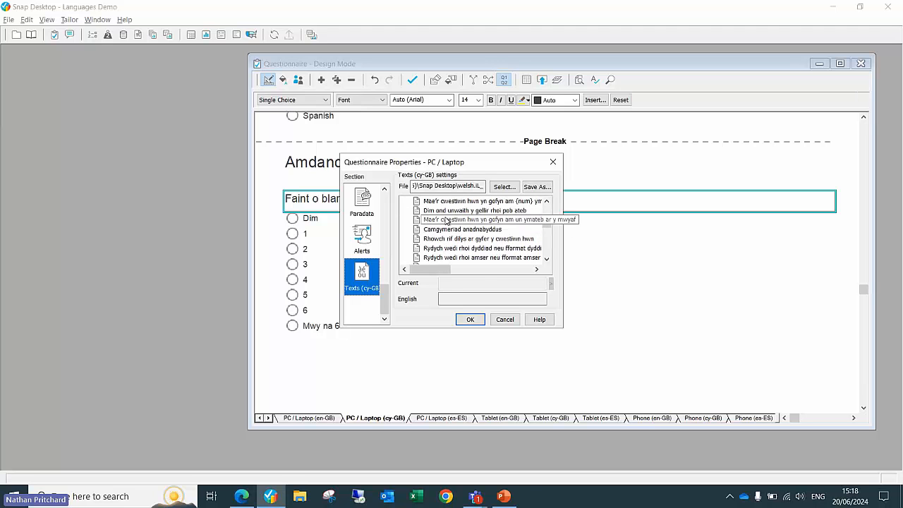
{"action": "left_click", "coordinate": [448, 239]}
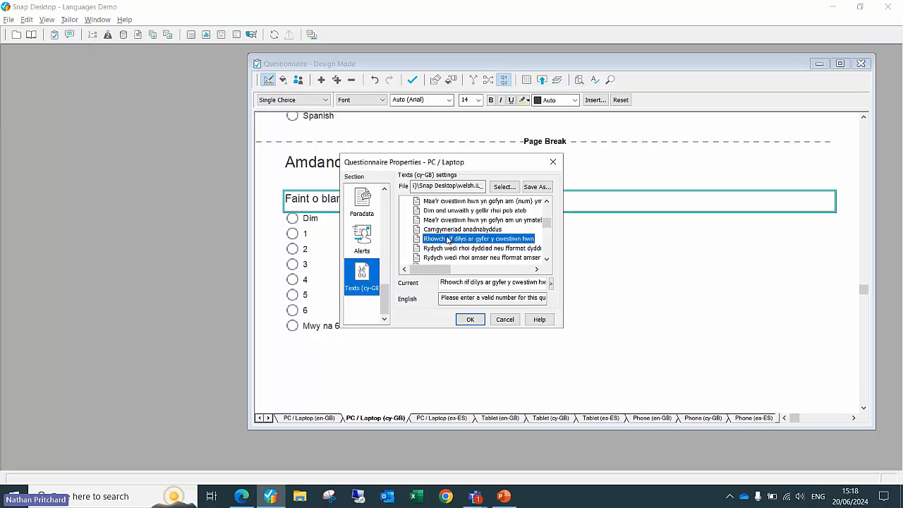
{"action": "left_click", "coordinate": [471, 320]}
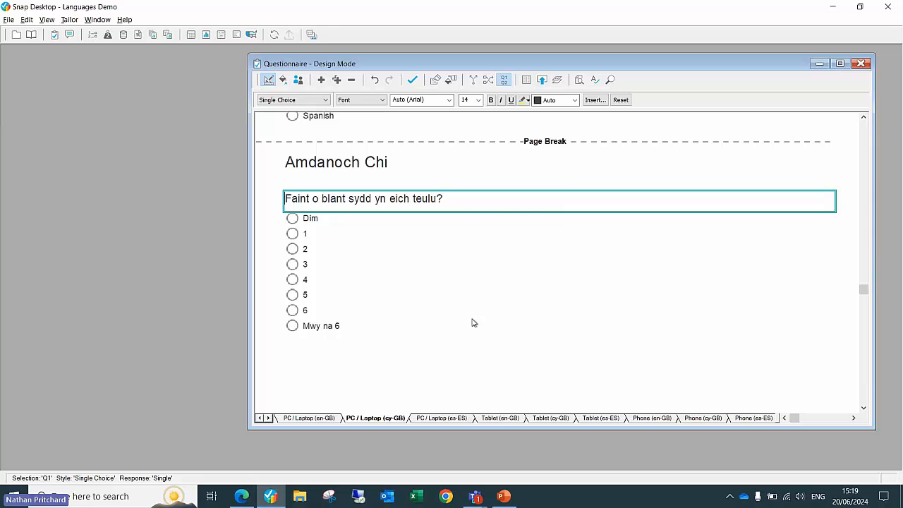
Step: Return to the English PC / Laptop edition and switch to Snap XMP Online in the Edge browser
{"action": "left_click", "coordinate": [325, 419]}
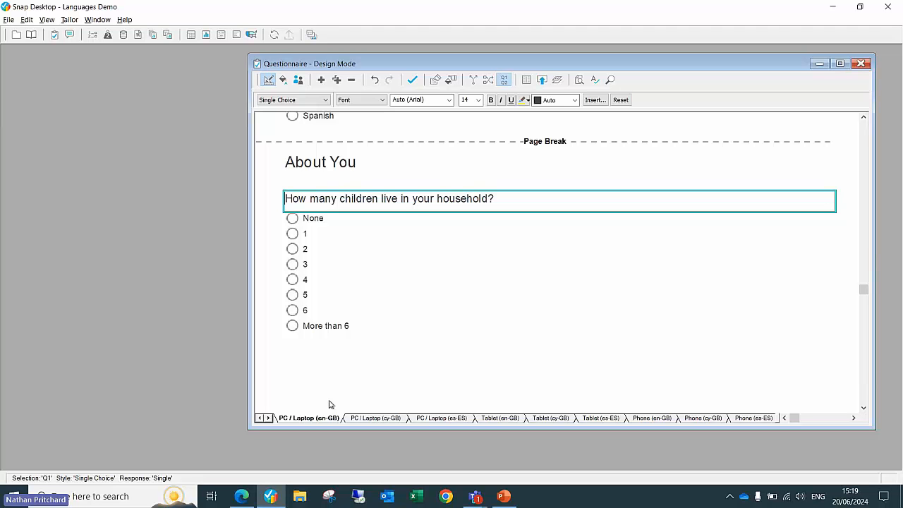
{"action": "left_click", "coordinate": [242, 497]}
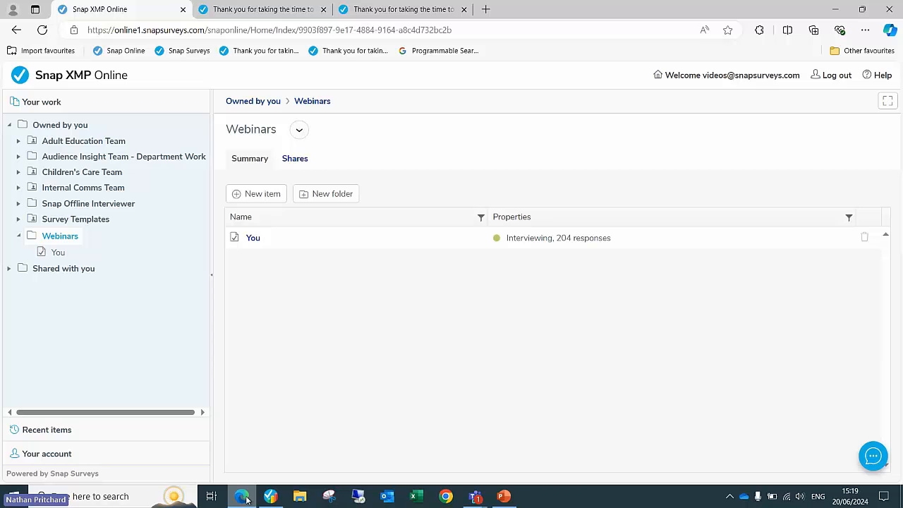
Step: Copy the web address of the English thank-you page and view its Welsh counterpart
{"action": "left_click", "coordinate": [268, 17]}
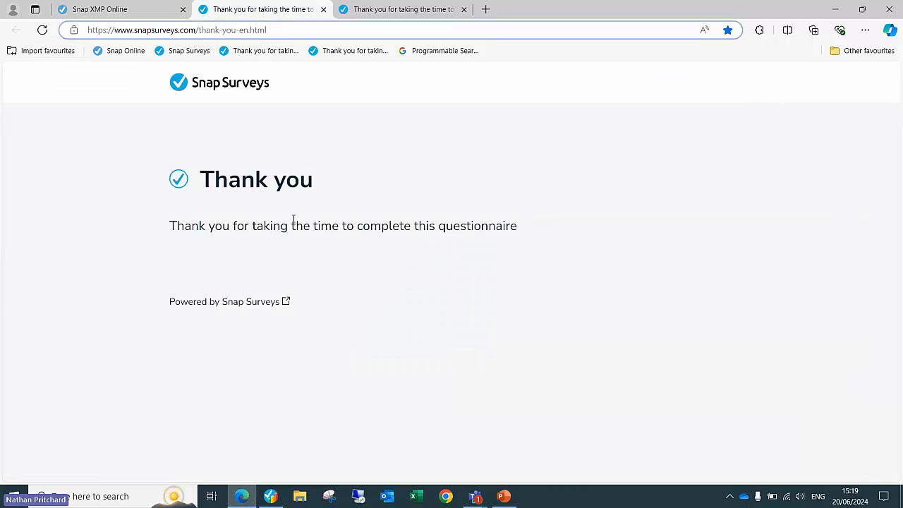
{"action": "left_click_drag", "start_coordinate": [275, 31], "coordinate": [87, 29]}
{"action": "key", "text": "ctrl+c"}
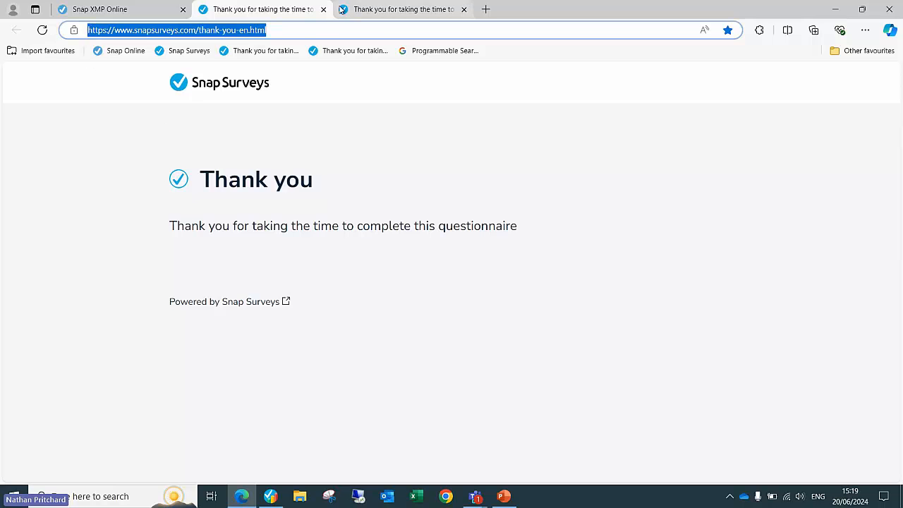
{"action": "left_click", "coordinate": [361, 11]}
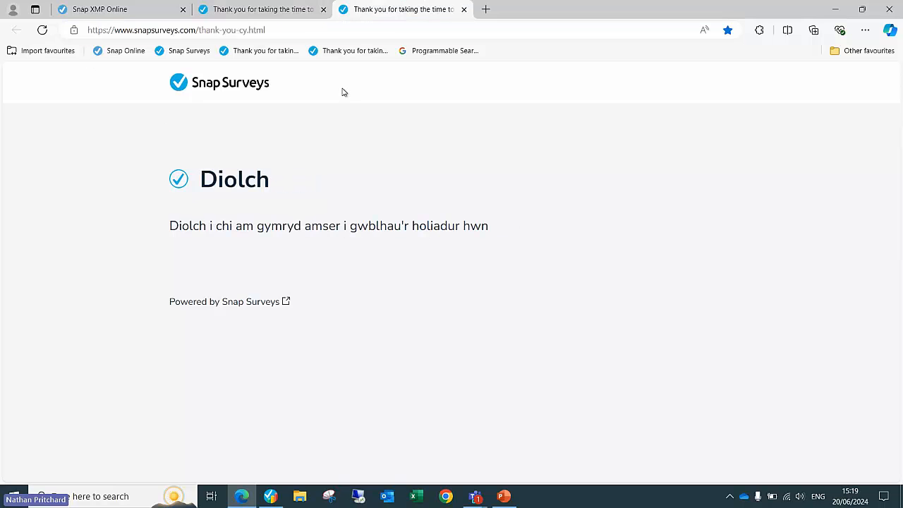
{"action": "left_click", "coordinate": [264, 10]}
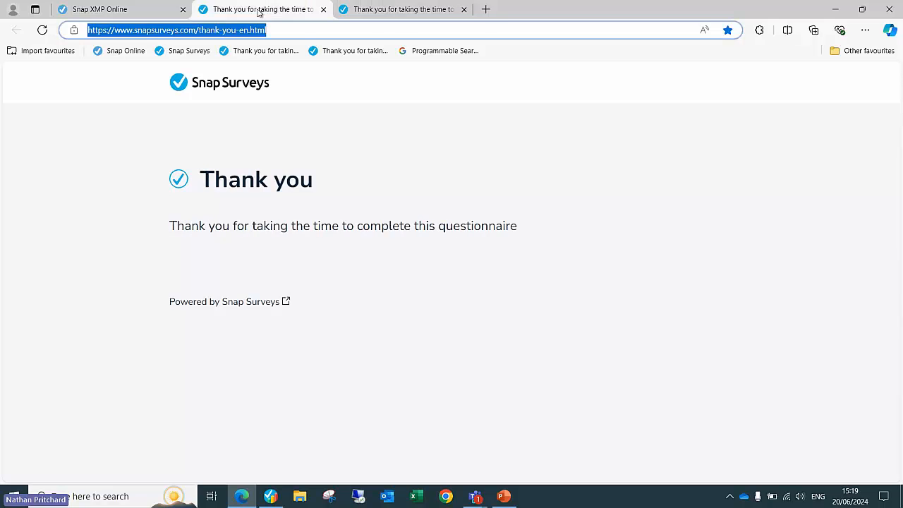
Step: Switch to Snap Desktop and create a derived variable named Webpage with a Single response, keeping the questionnaire changes
{"action": "left_click", "coordinate": [270, 496]}
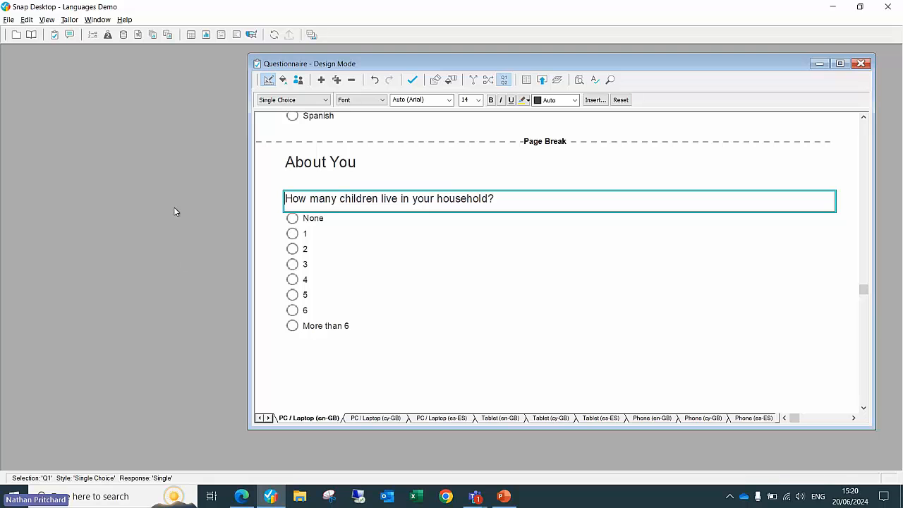
{"action": "left_click", "coordinate": [94, 39]}
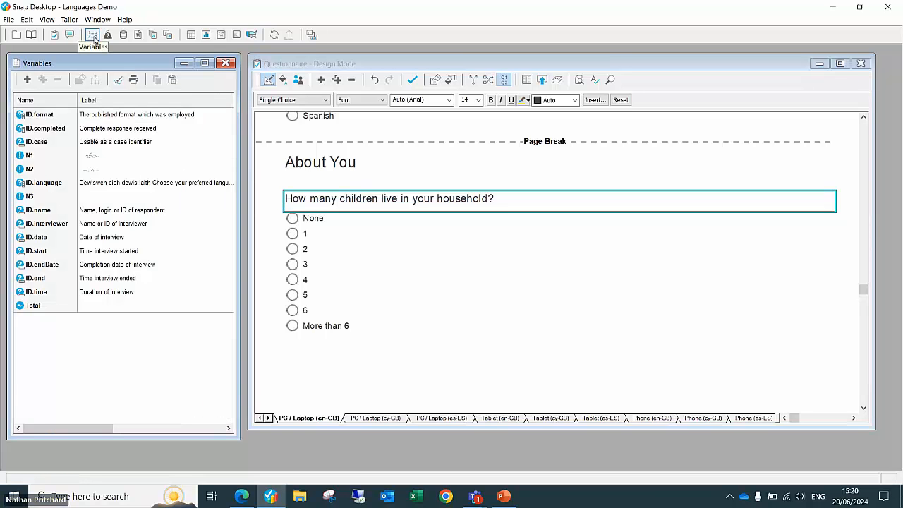
{"action": "left_click", "coordinate": [26, 81]}
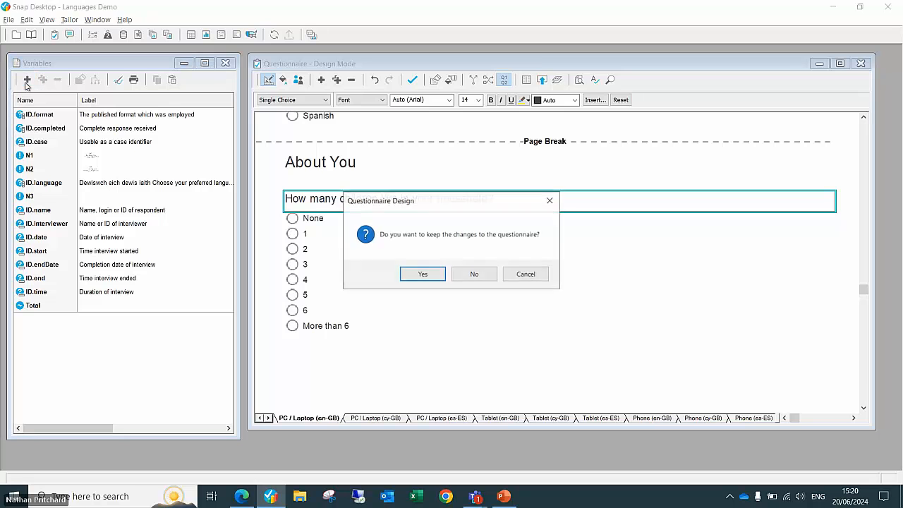
{"action": "left_click", "coordinate": [422, 274]}
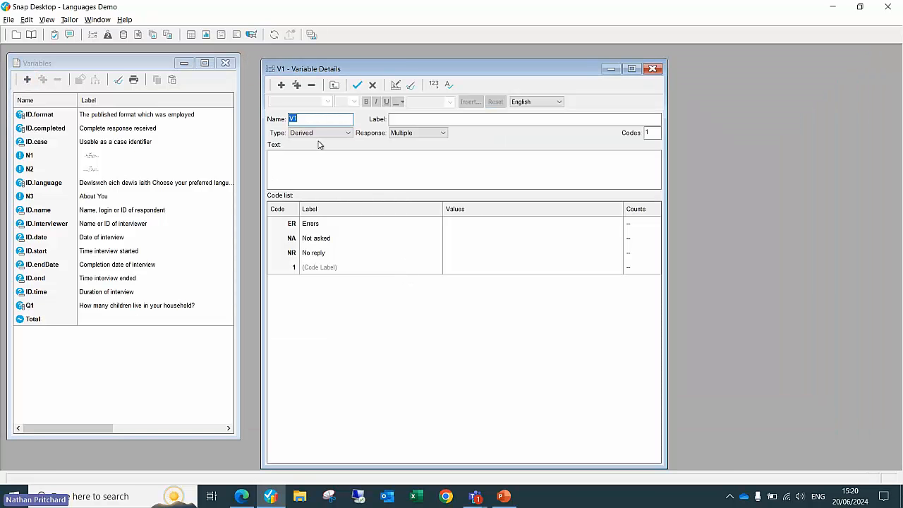
{"action": "type", "text": "Webpage"}
{"action": "left_click", "coordinate": [417, 133]}
{"action": "left_click", "coordinate": [416, 152]}
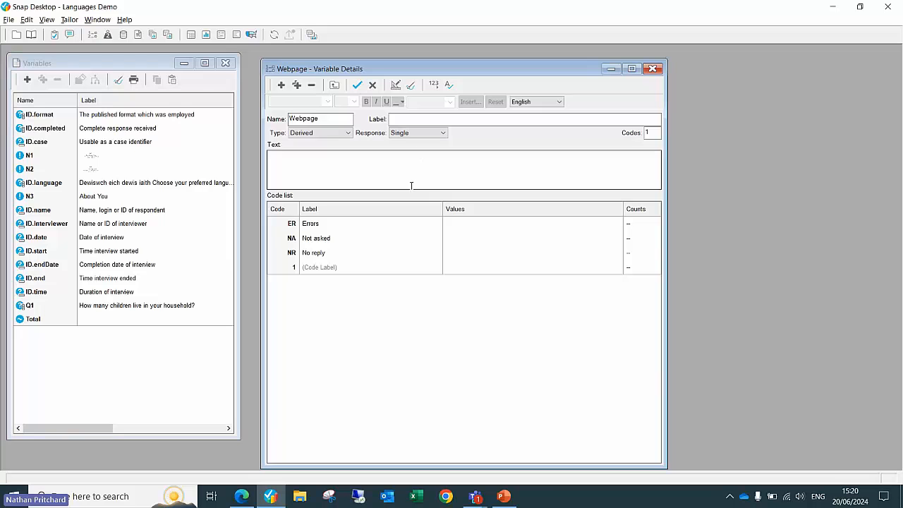
{"action": "left_click", "coordinate": [321, 271]}
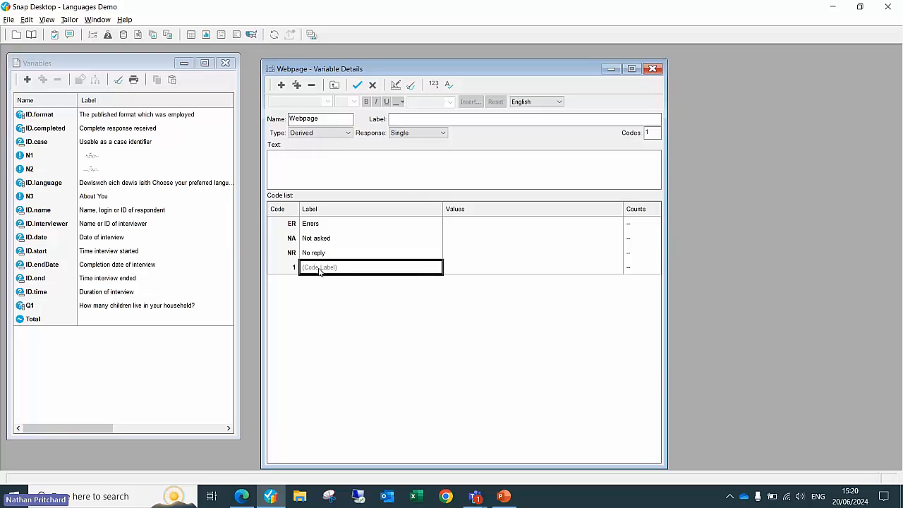
{"action": "key", "text": "ctrl+v"}
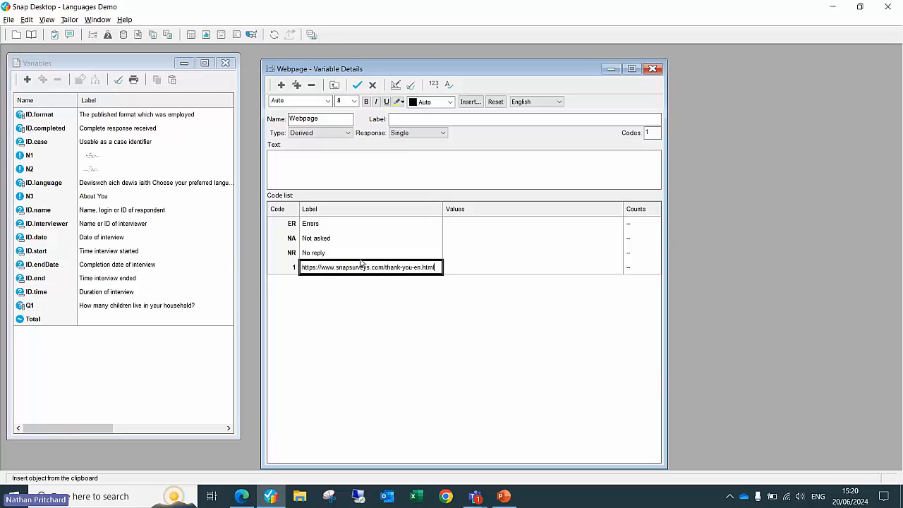
{"action": "key", "text": "Return"}
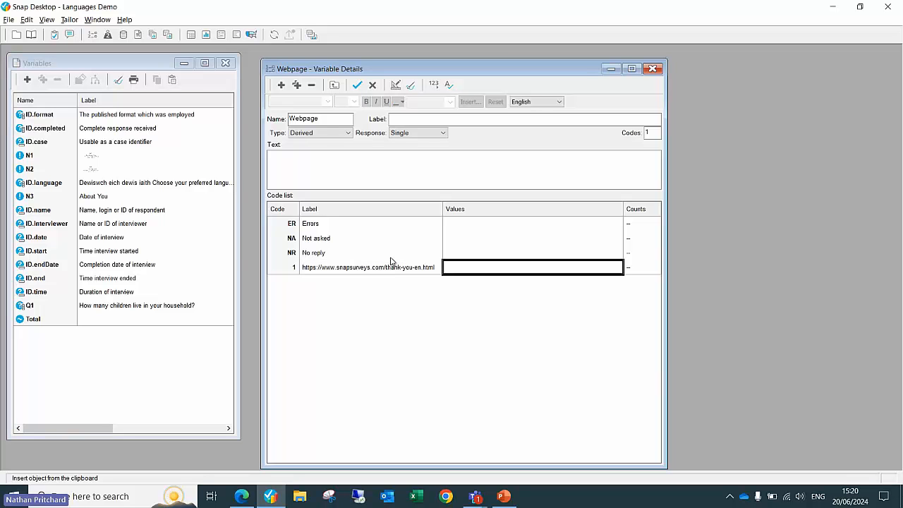
{"action": "key", "text": "Return"}
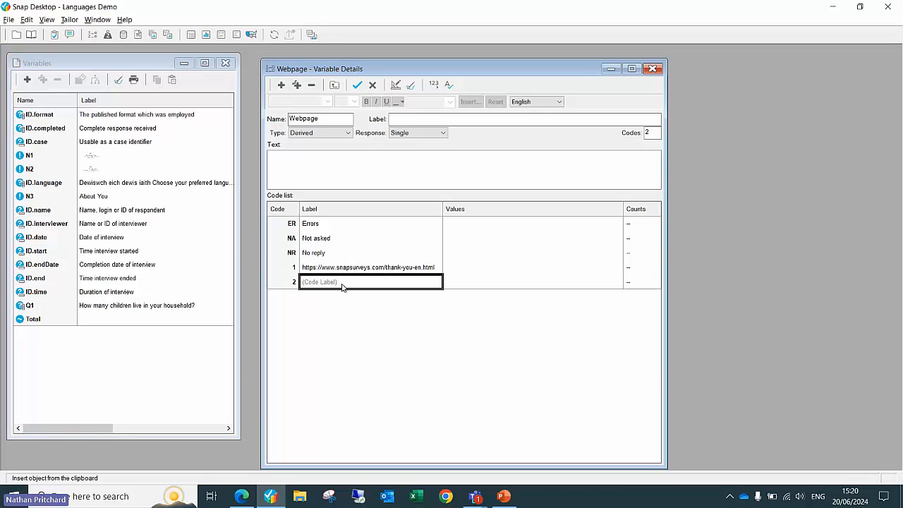
{"action": "key", "text": "alt+Tab"}
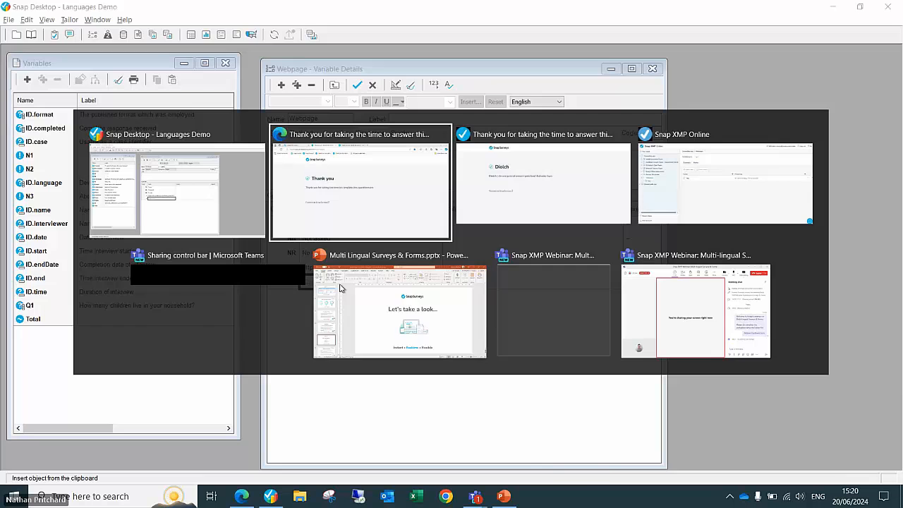
{"action": "key", "text": "alt+Tab"}
{"action": "left_click", "coordinate": [271, 30]}
{"action": "key", "text": "ctrl+c"}
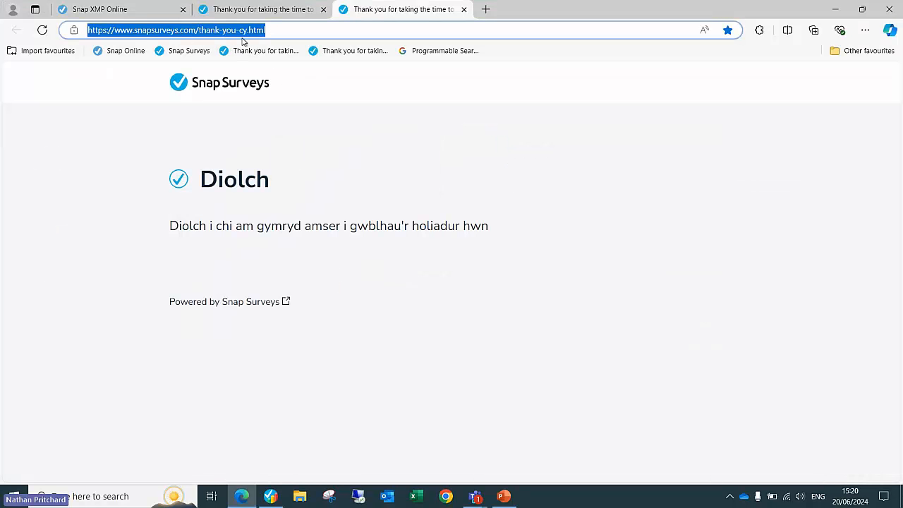
{"action": "key", "text": "alt+Tab"}
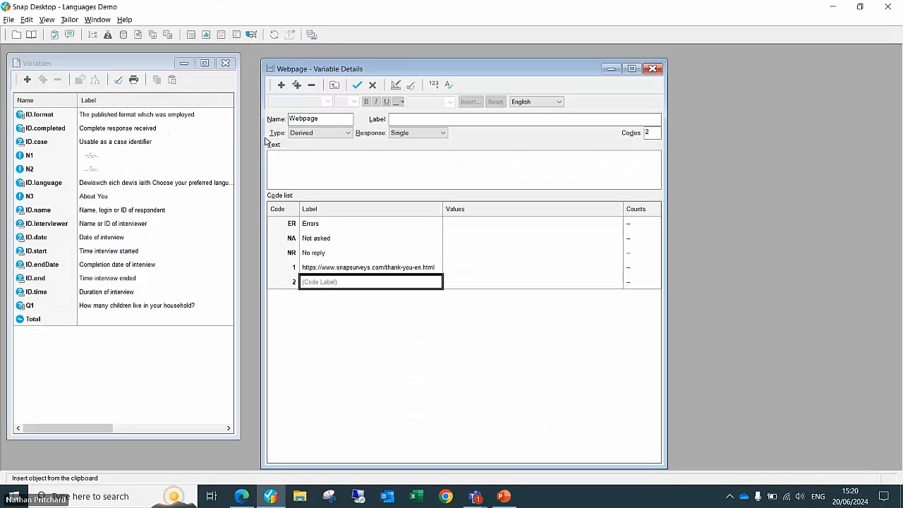
{"action": "left_click", "coordinate": [325, 286]}
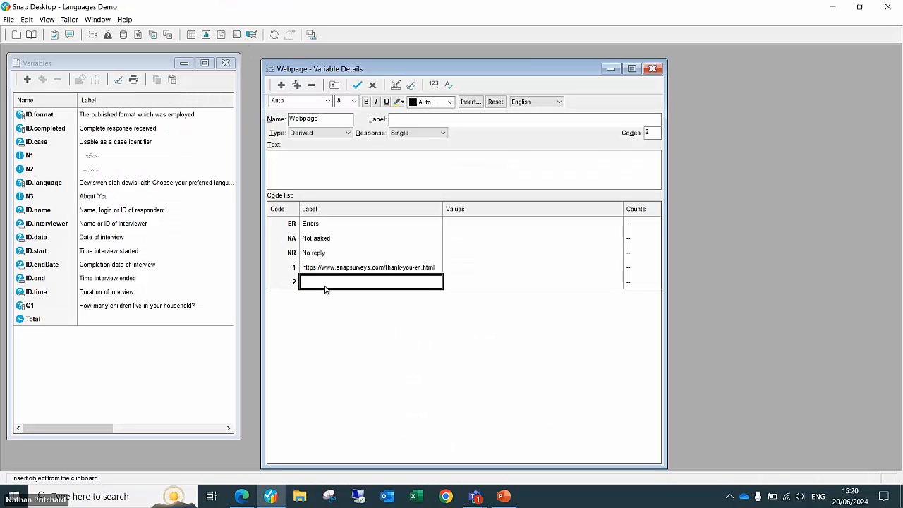
{"action": "key", "text": "ctrl+v"}
Step: Set the Webpage code values to ID.Language=1 for the English address and ID.Language=2 for the Welsh address
{"action": "left_click", "coordinate": [450, 271]}
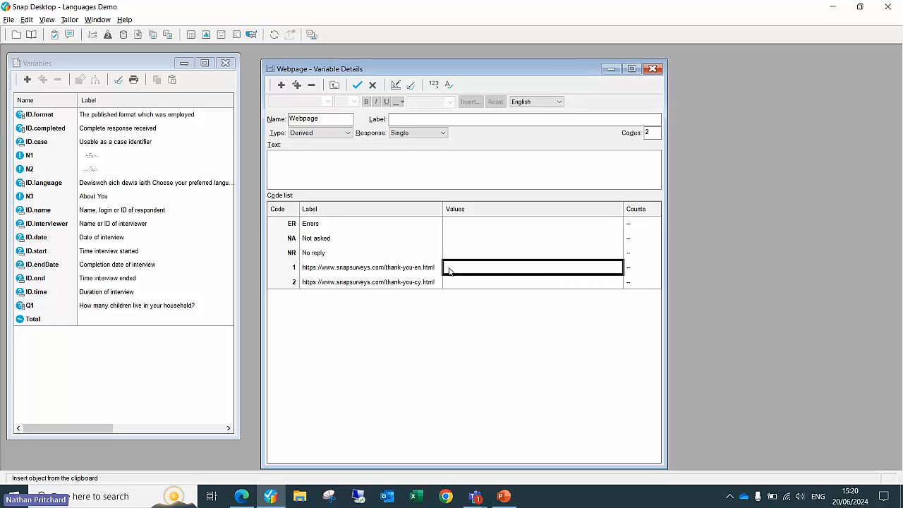
{"action": "left_click", "coordinate": [56, 187]}
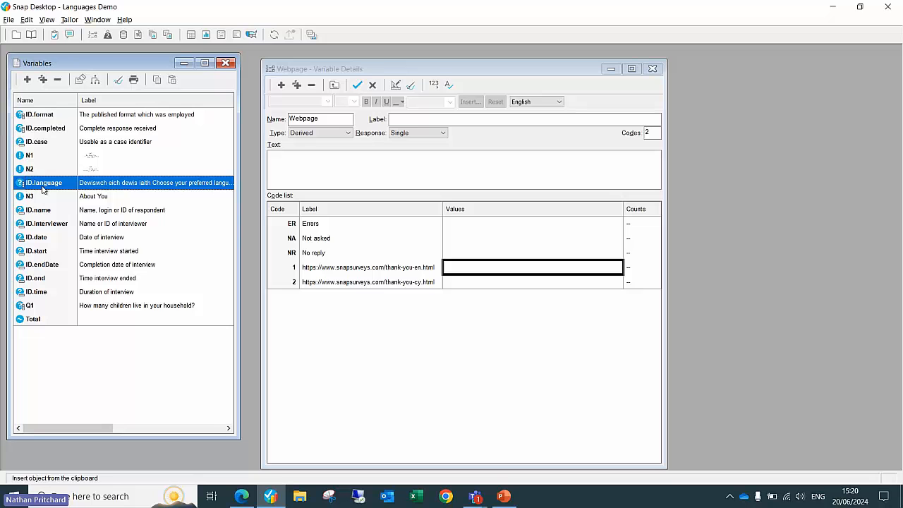
{"action": "left_click", "coordinate": [457, 269]}
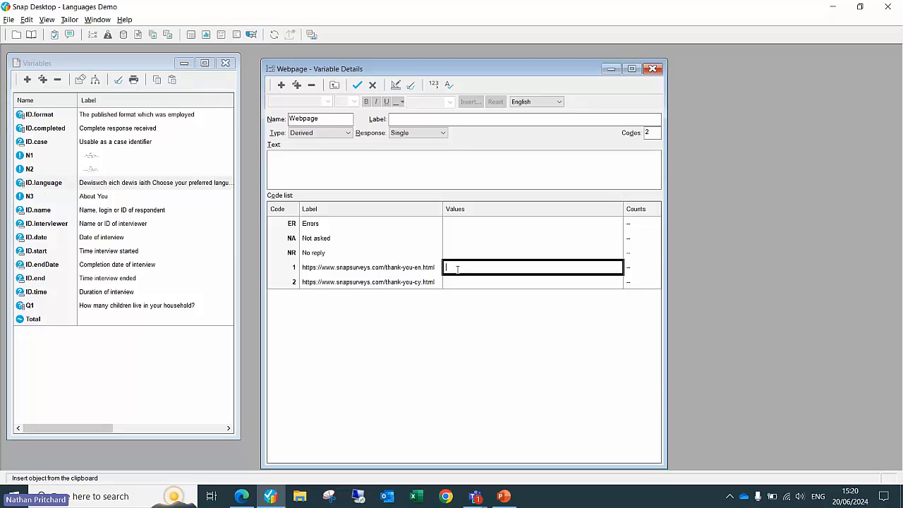
{"action": "type", "text": "ID.Language=1"}
{"action": "left_click", "coordinate": [417, 271]}
{"action": "left_click", "coordinate": [461, 285]}
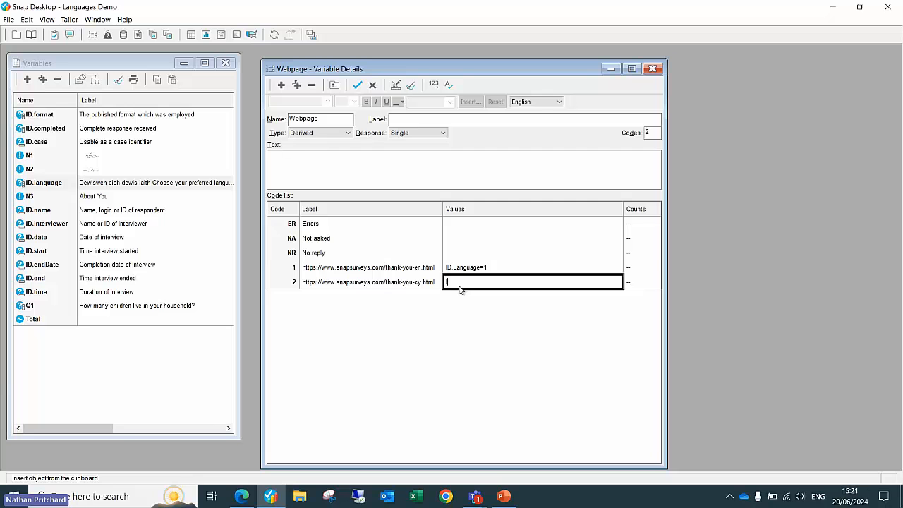
{"action": "type", "text": "ID.Lan"}
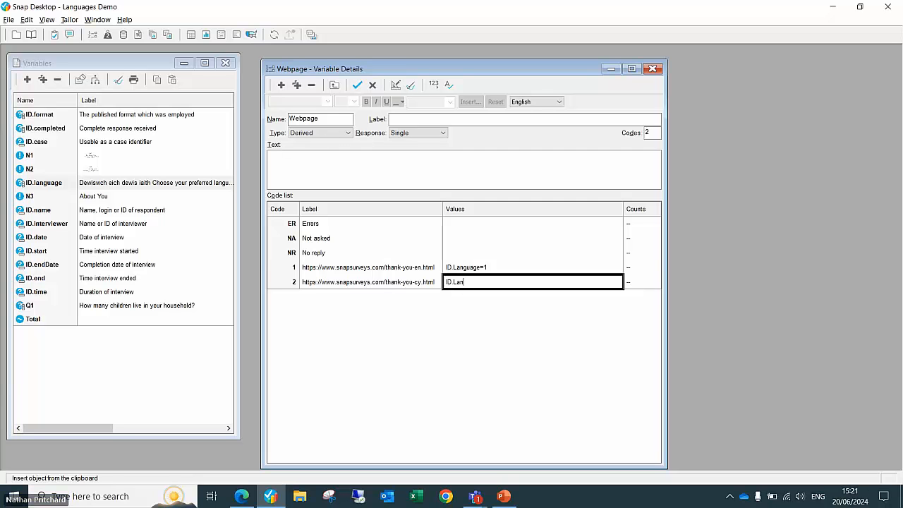
{"action": "type", "text": "guage=2"}
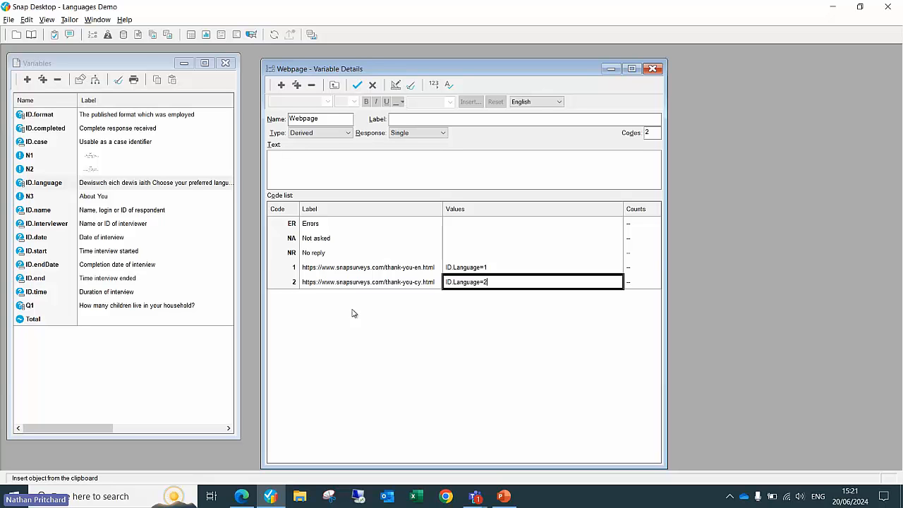
Step: Copy the variable name Webpage and save the new variable
{"action": "left_click", "coordinate": [330, 118]}
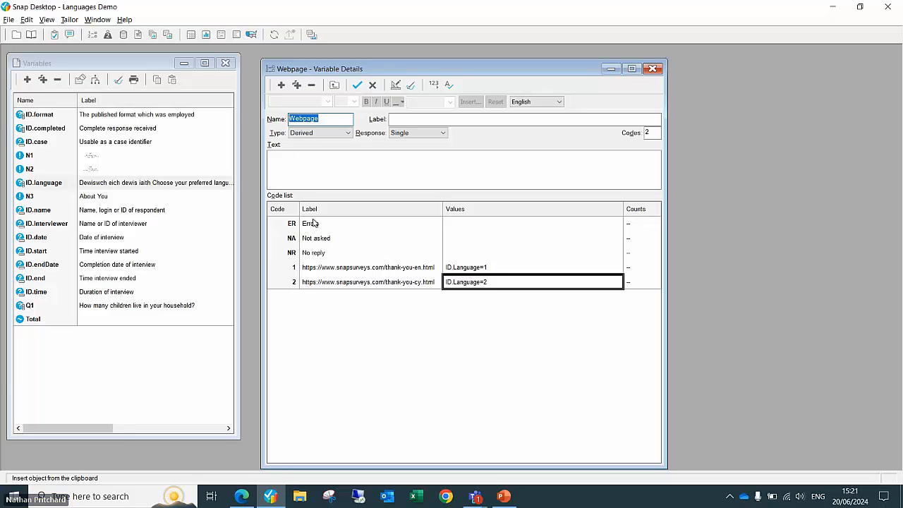
{"action": "key", "text": "ctrl+c"}
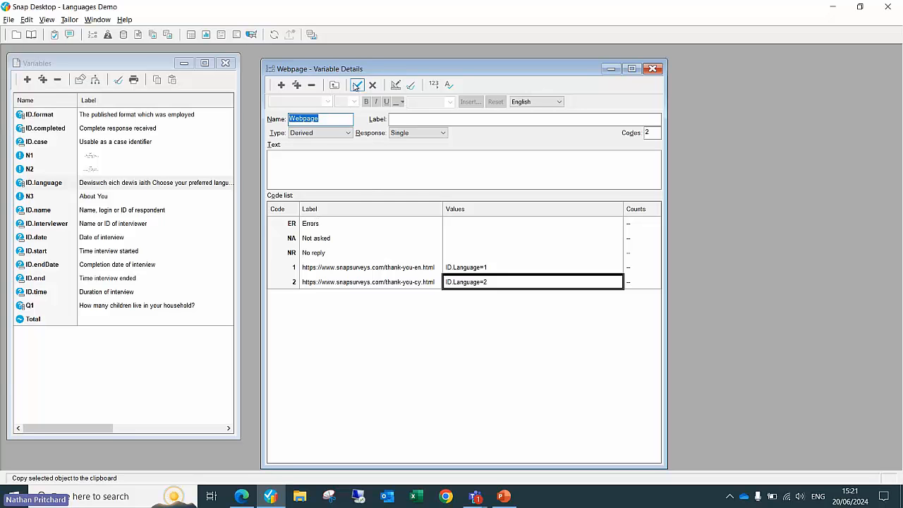
{"action": "left_click", "coordinate": [359, 86]}
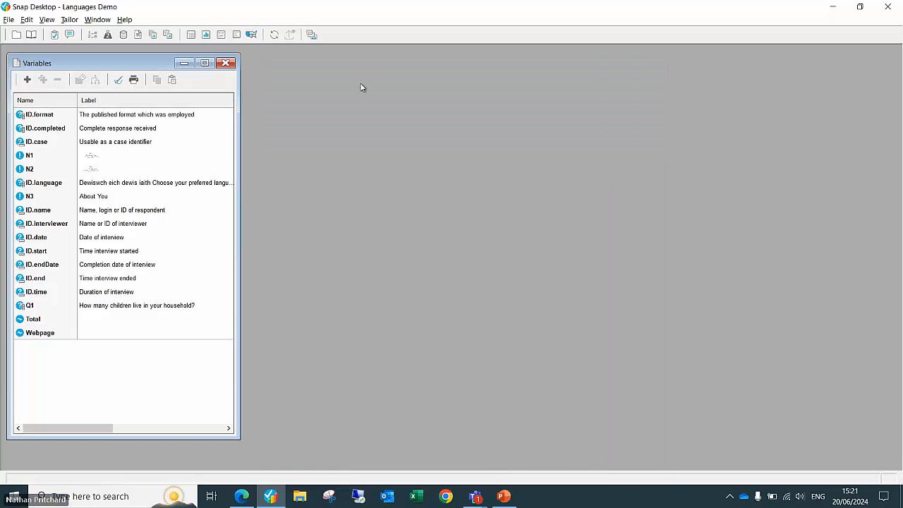
Step: Reopen the questionnaire, set the PC / Laptop edition's On Submit action to the web page {Webpage}, and save the questionnaire
{"action": "left_click", "coordinate": [56, 36]}
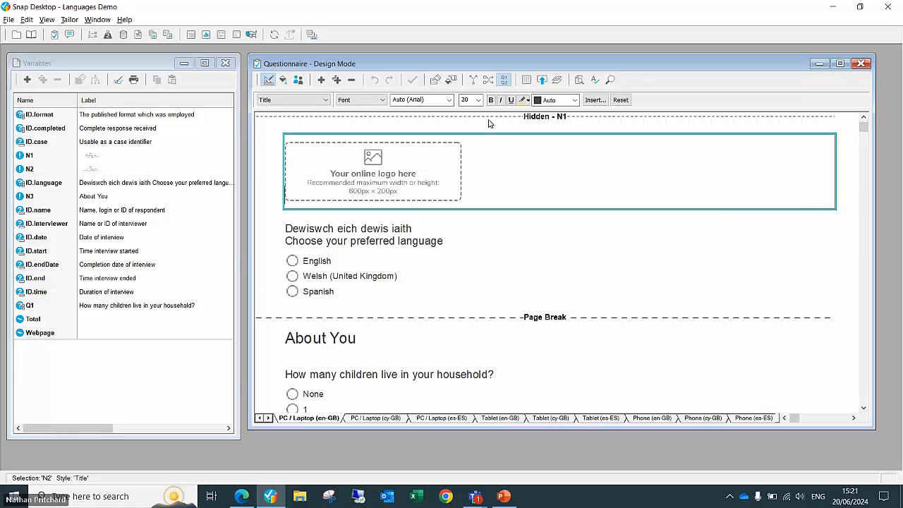
{"action": "left_click", "coordinate": [394, 241]}
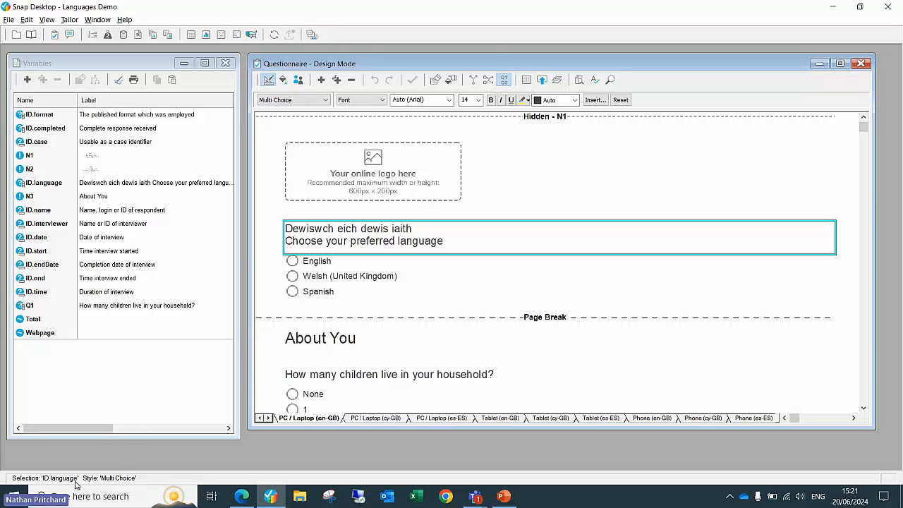
{"action": "left_click", "coordinate": [526, 82]}
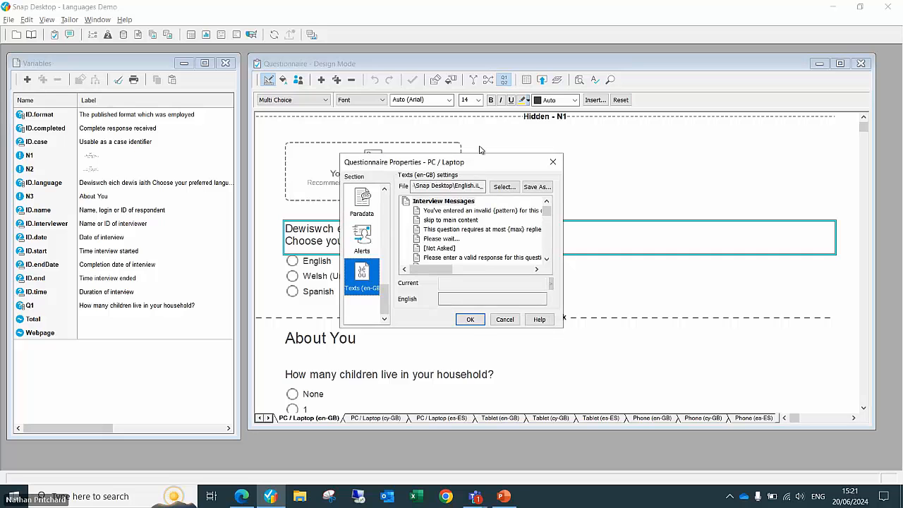
{"action": "left_click_drag", "start_coordinate": [385, 300], "coordinate": [398, 236]}
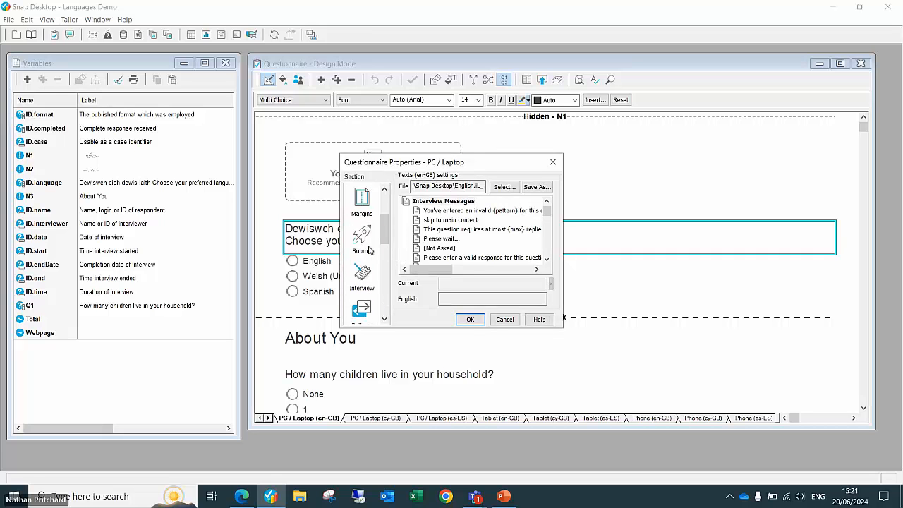
{"action": "left_click", "coordinate": [363, 239]}
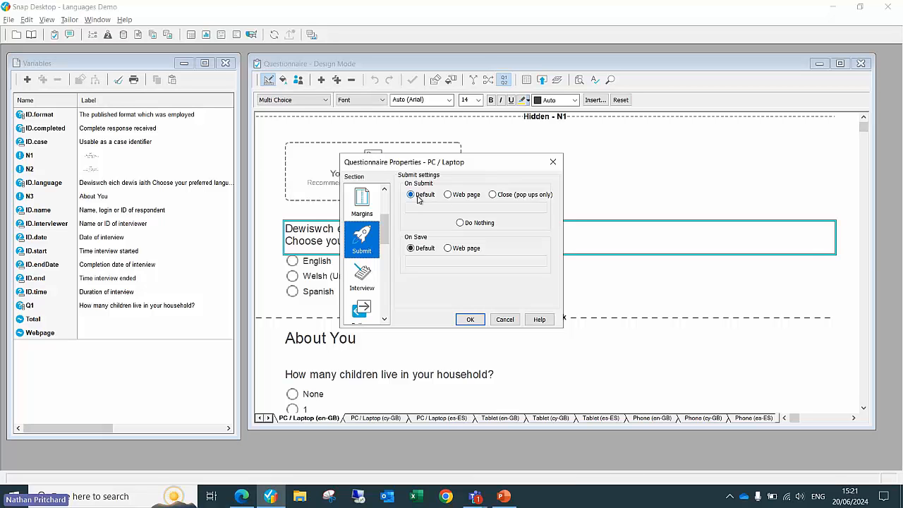
{"action": "left_click", "coordinate": [448, 194]}
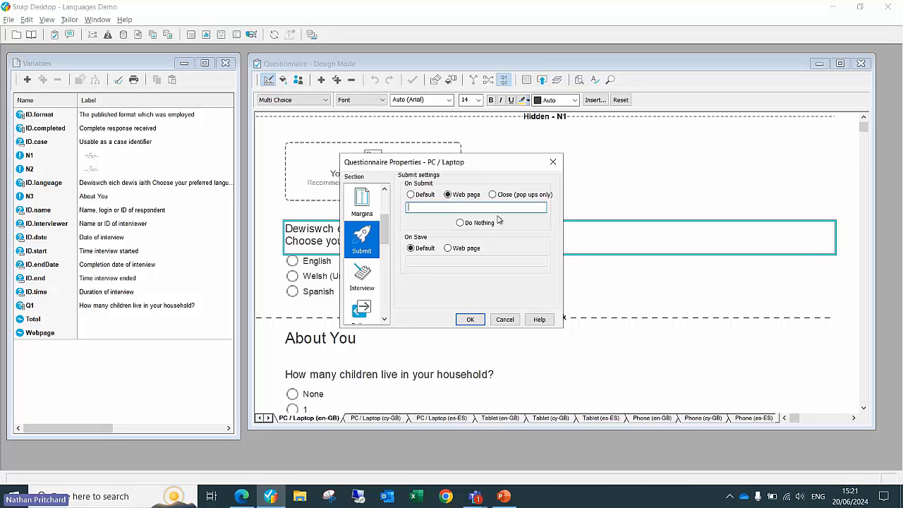
{"action": "type", "text": "("}
{"action": "key", "text": "ctrl+v"}
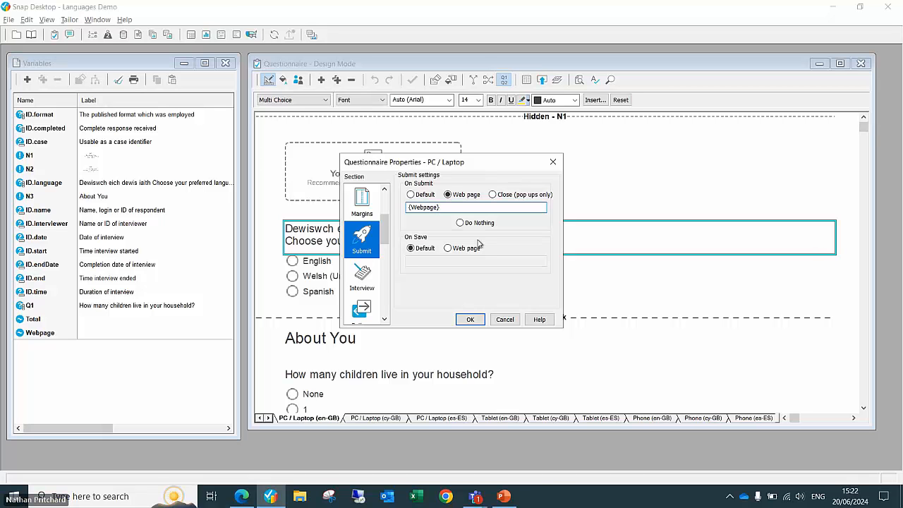
{"action": "left_click", "coordinate": [470, 319]}
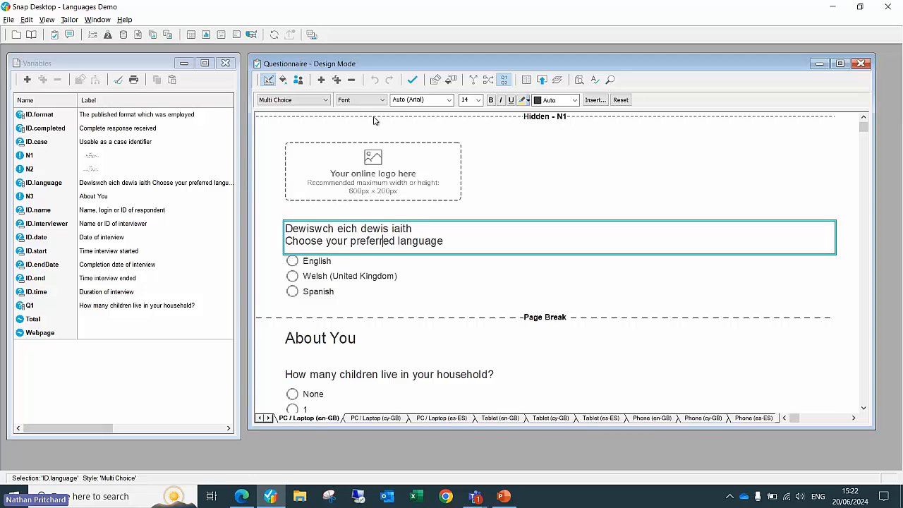
{"action": "left_click", "coordinate": [416, 81]}
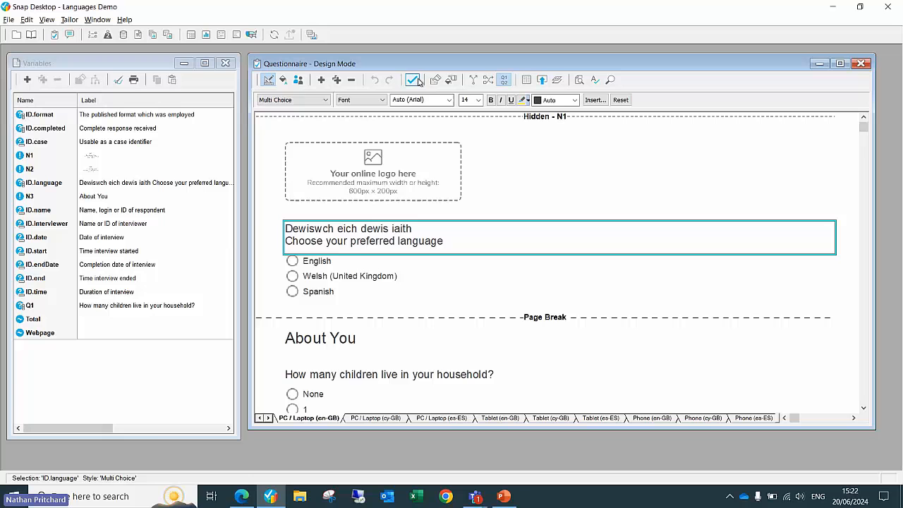
Step: Open the survey named You, titled Example of multi language survey, from the Webinars folder
{"action": "left_click", "coordinate": [16, 35]}
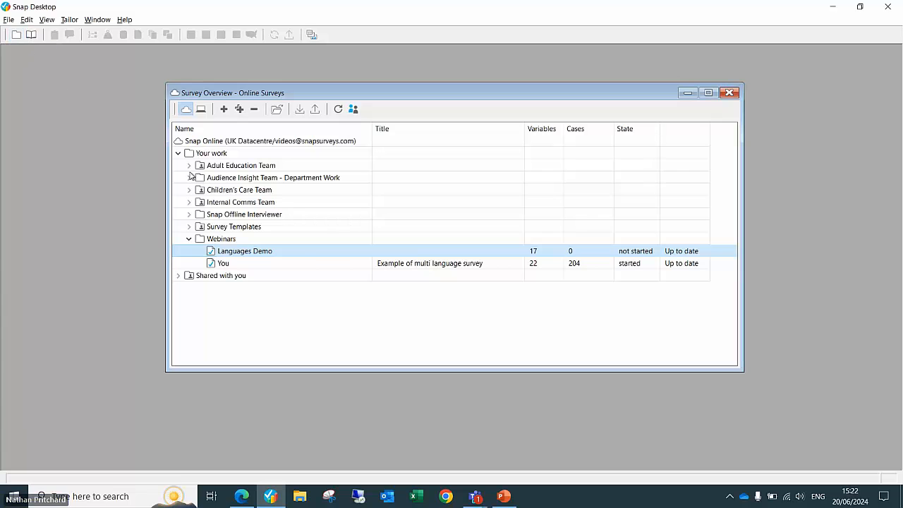
{"action": "left_click", "coordinate": [346, 263]}
{"action": "double_click", "coordinate": [346, 263]}
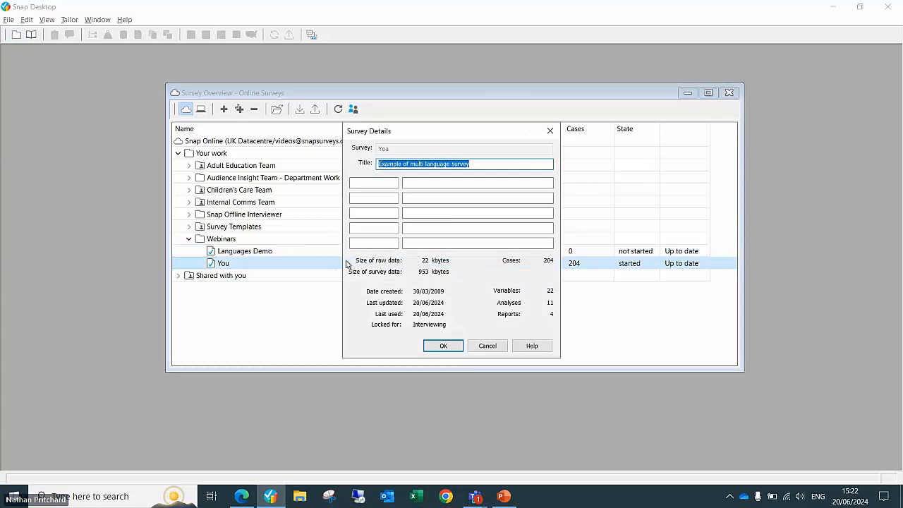
{"action": "left_click", "coordinate": [441, 346]}
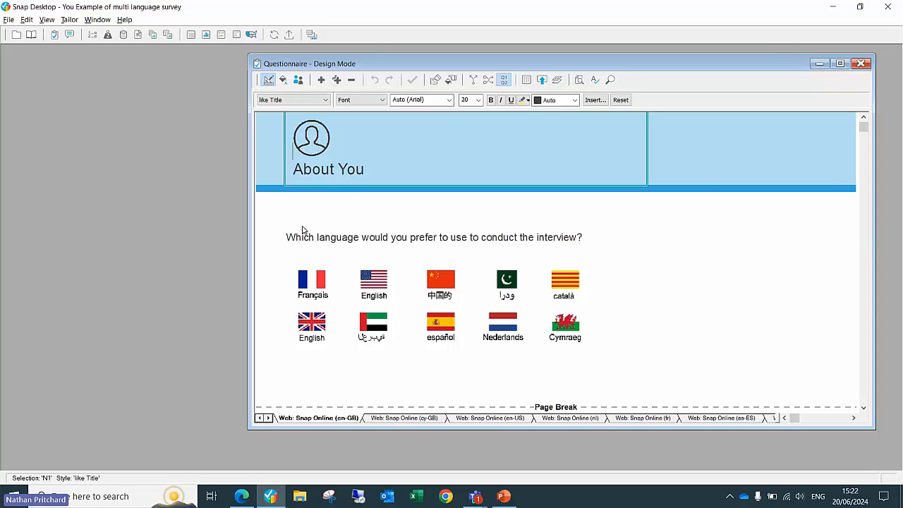
Step: Inspect the header icon's alternative text in the British English, Welsh and Dutch editions, and return to the British English edition
{"action": "double_click", "coordinate": [309, 133]}
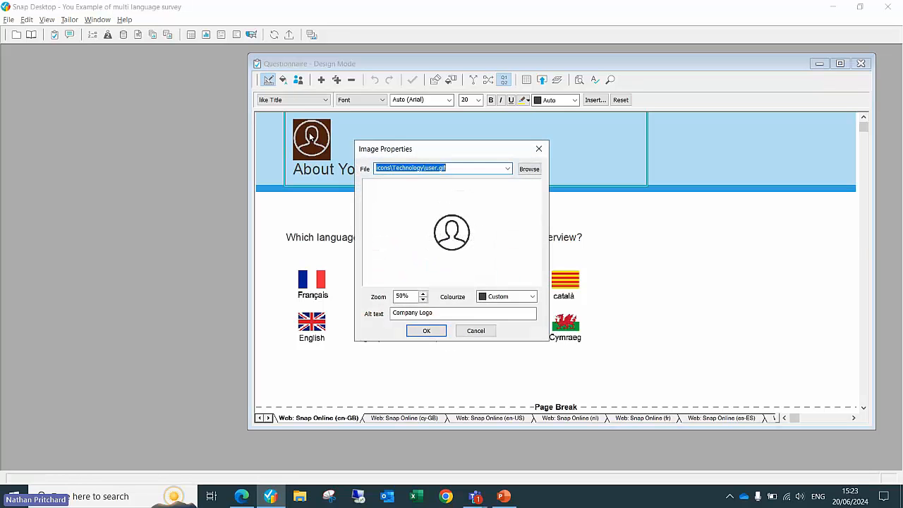
{"action": "left_click_drag", "start_coordinate": [440, 316], "coordinate": [386, 315]}
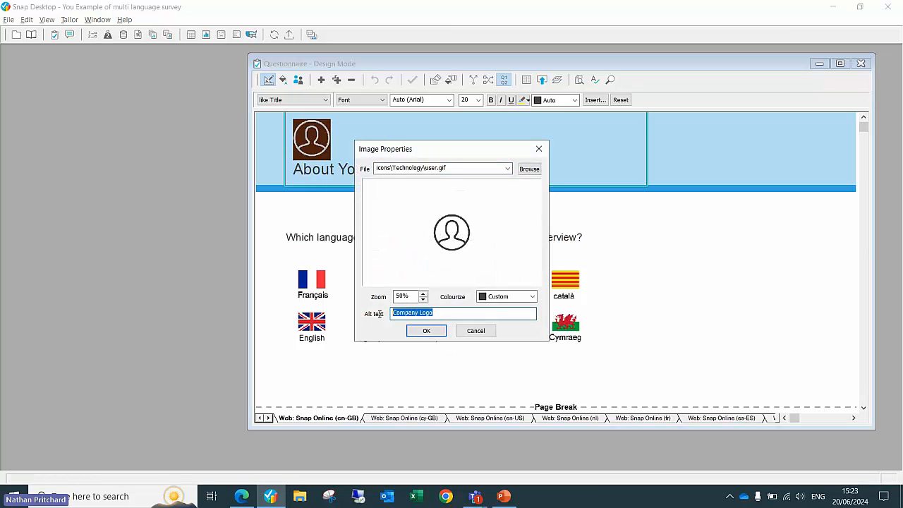
{"action": "left_click", "coordinate": [440, 313]}
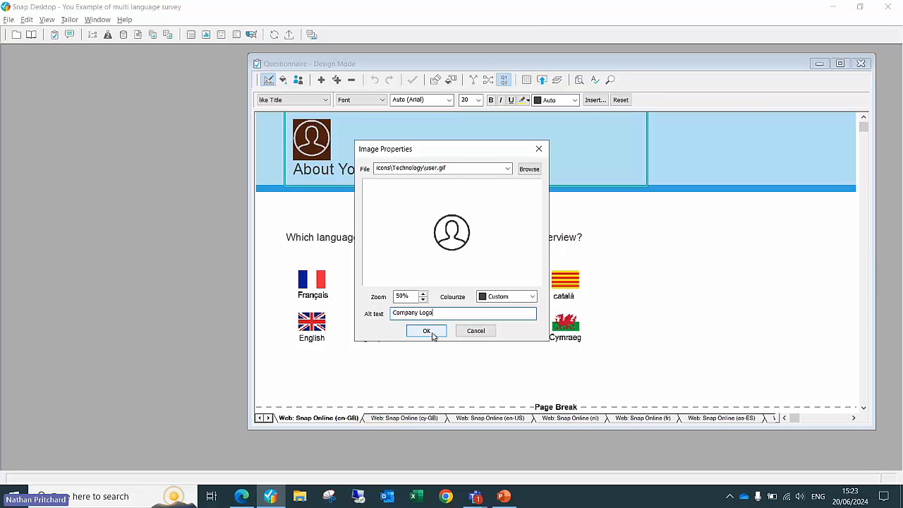
{"action": "left_click", "coordinate": [427, 331]}
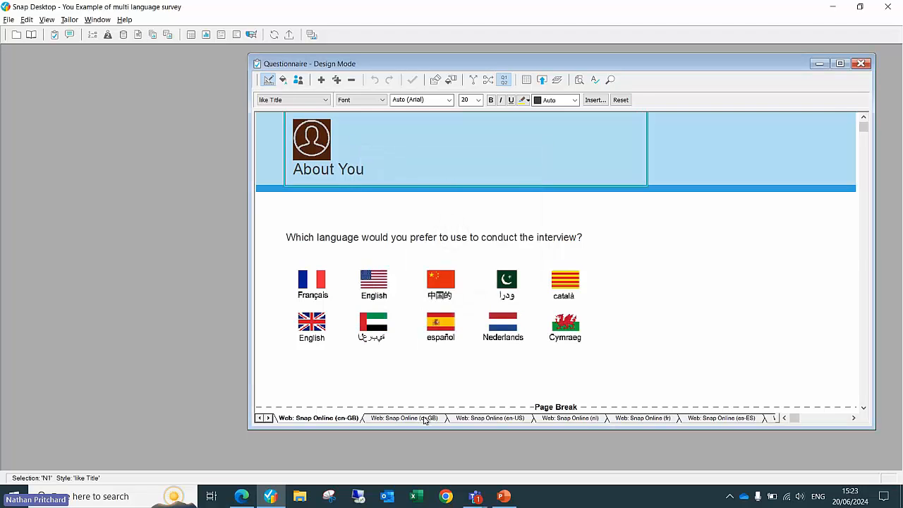
{"action": "left_click", "coordinate": [425, 419]}
{"action": "double_click", "coordinate": [314, 140]}
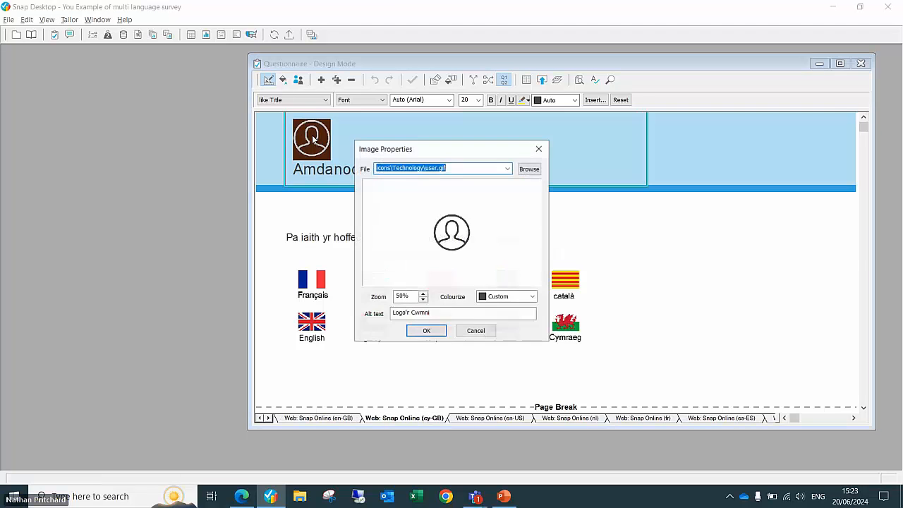
{"action": "left_click_drag", "start_coordinate": [438, 313], "coordinate": [383, 313]}
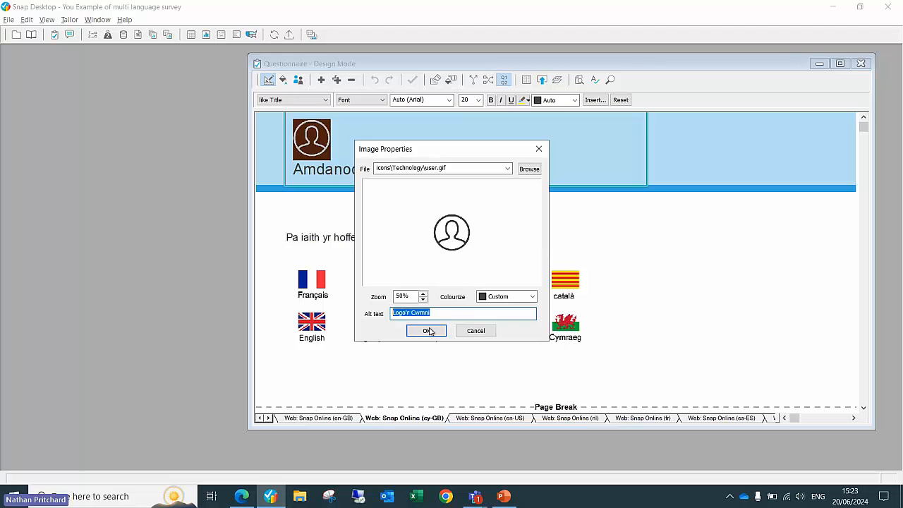
{"action": "left_click", "coordinate": [427, 331]}
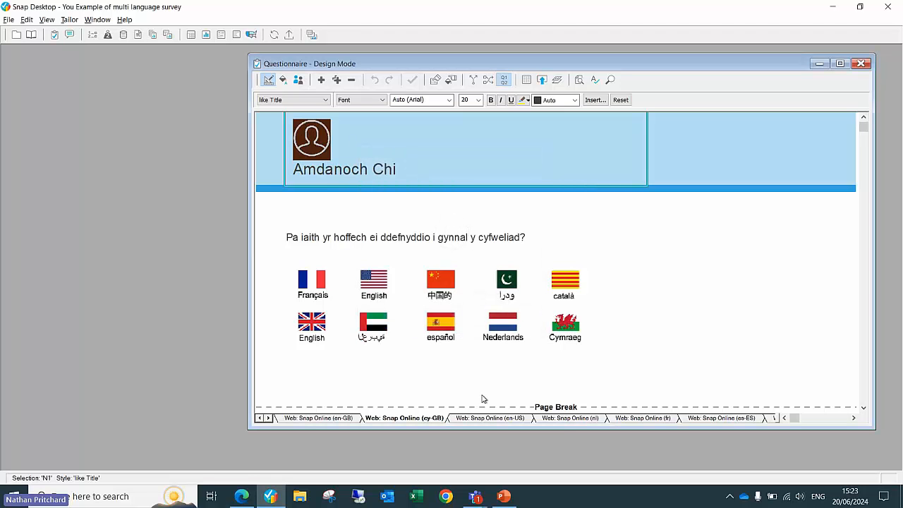
{"action": "left_click", "coordinate": [570, 419]}
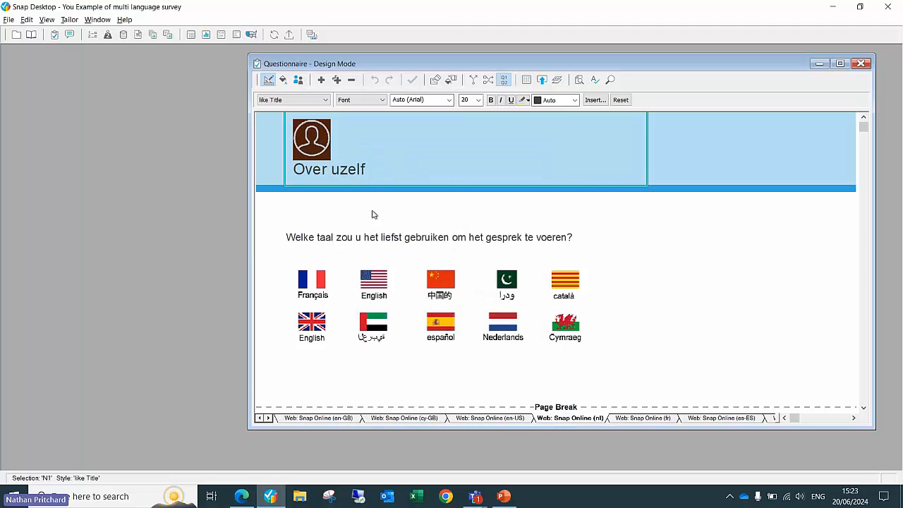
{"action": "double_click", "coordinate": [319, 144]}
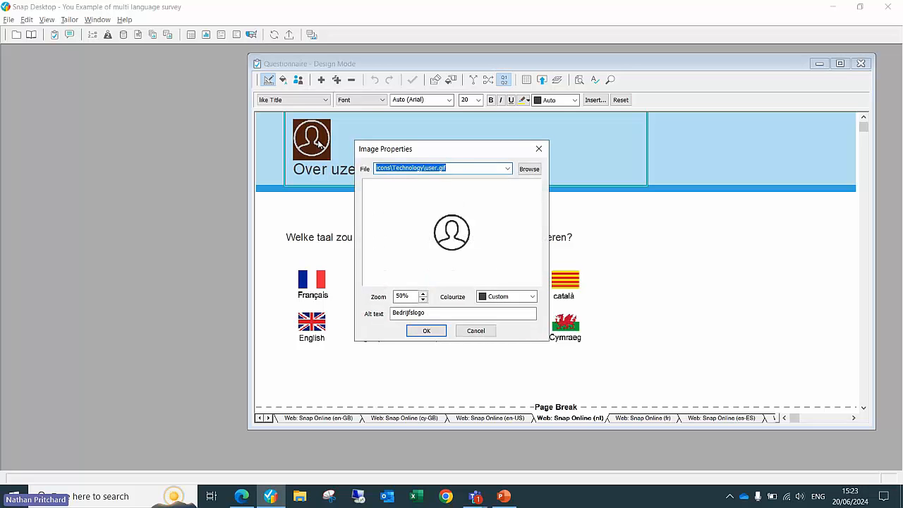
{"action": "left_click", "coordinate": [467, 332]}
{"action": "left_click", "coordinate": [318, 419]}
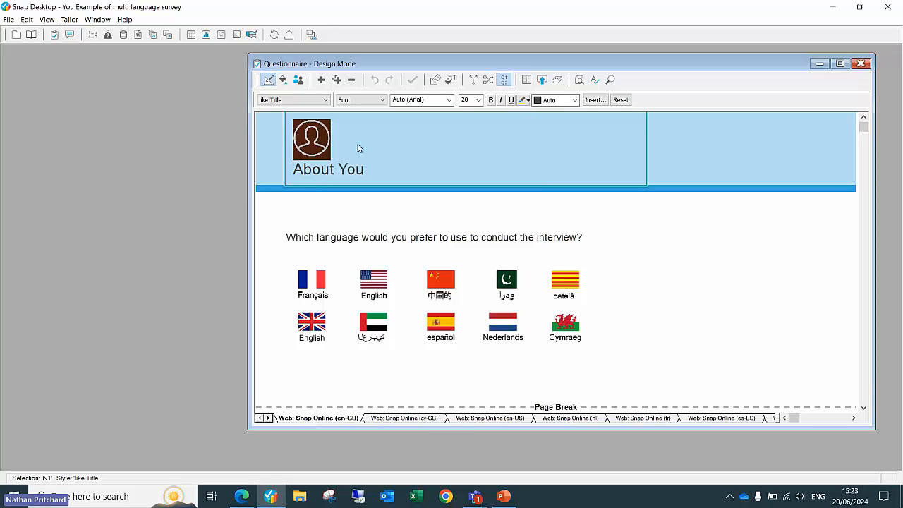
Step: Review the QAge quota's message in the default English, Welsh and Dutch versions, then close the quota list without changes
{"action": "left_click", "coordinate": [47, 20]}
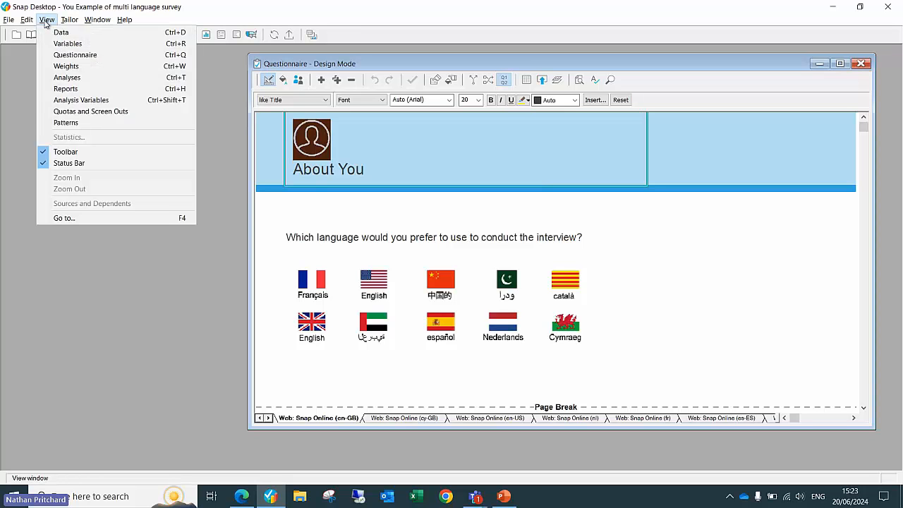
{"action": "left_click", "coordinate": [57, 112]}
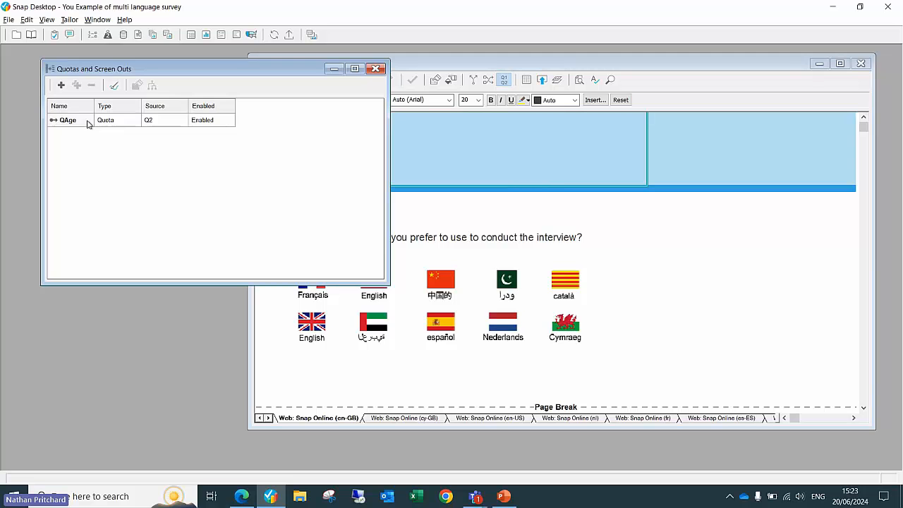
{"action": "double_click", "coordinate": [87, 125]}
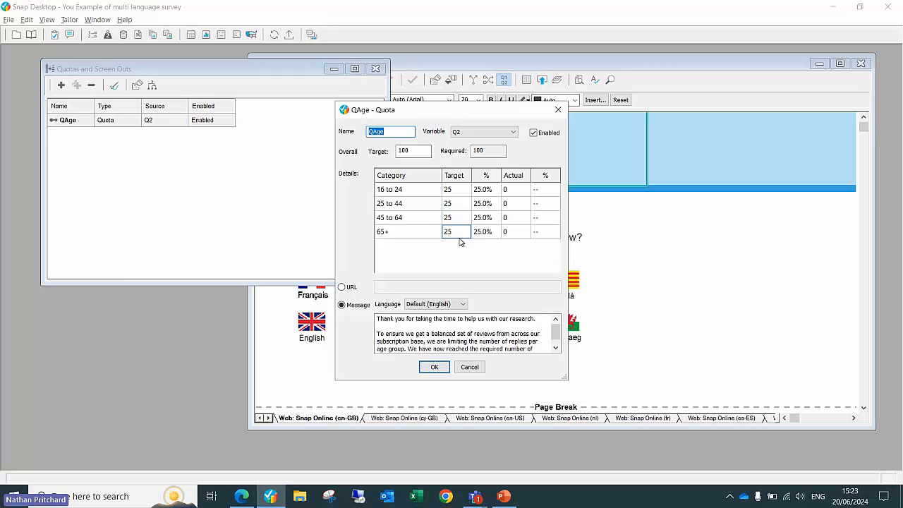
{"action": "left_click_drag", "start_coordinate": [377, 318], "coordinate": [542, 350]}
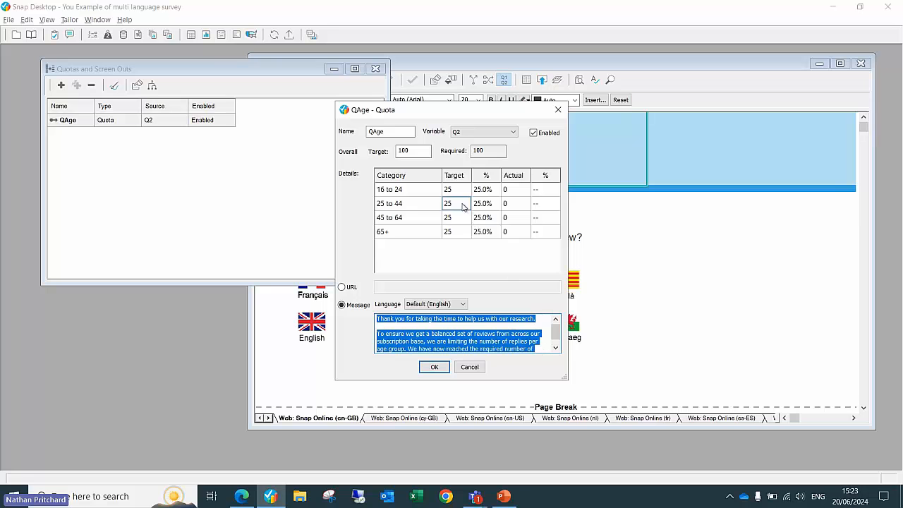
{"action": "left_click", "coordinate": [465, 326]}
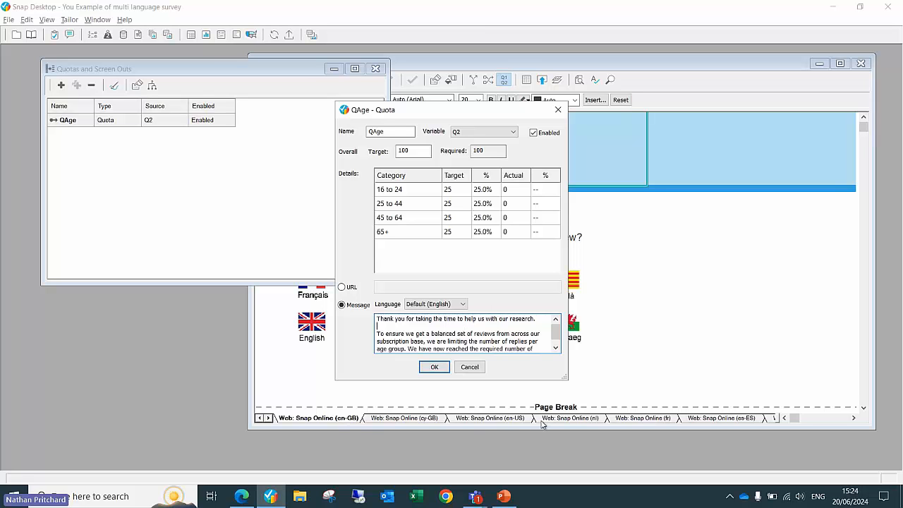
{"action": "left_click", "coordinate": [462, 304]}
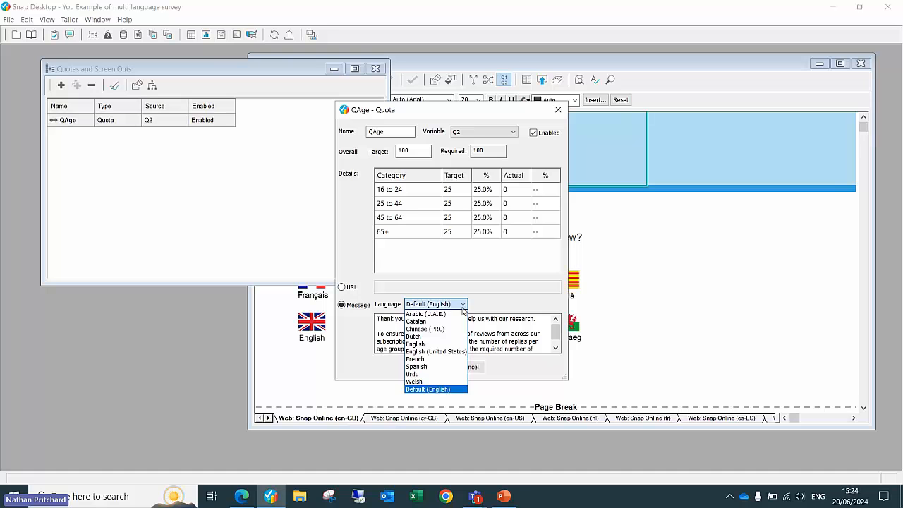
{"action": "left_click", "coordinate": [416, 381]}
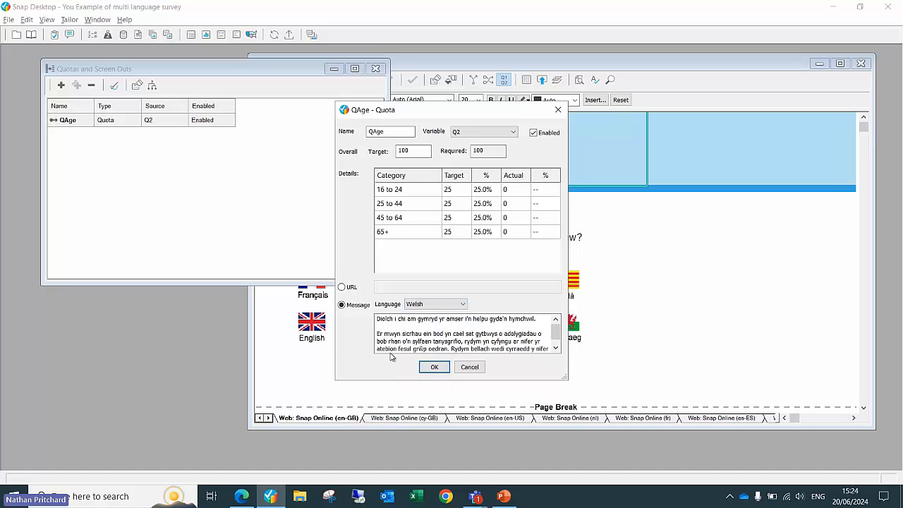
{"action": "left_click", "coordinate": [437, 304]}
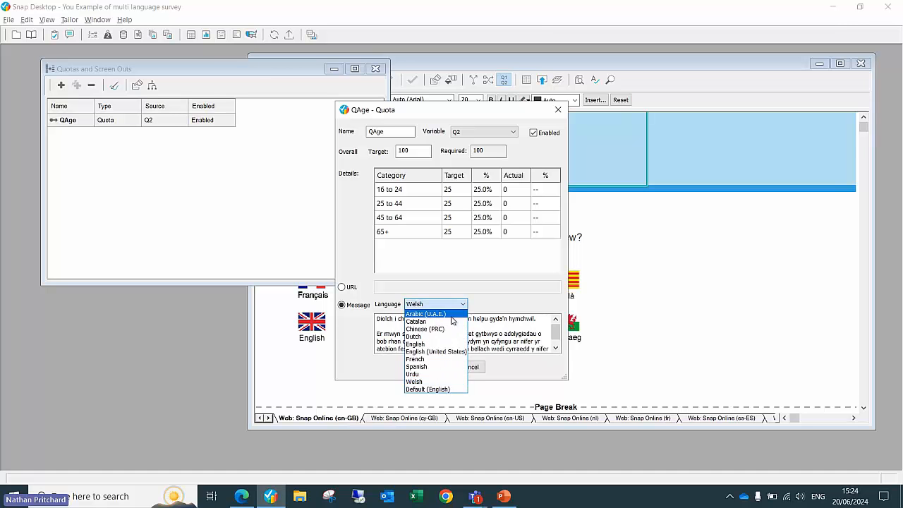
{"action": "left_click", "coordinate": [442, 337]}
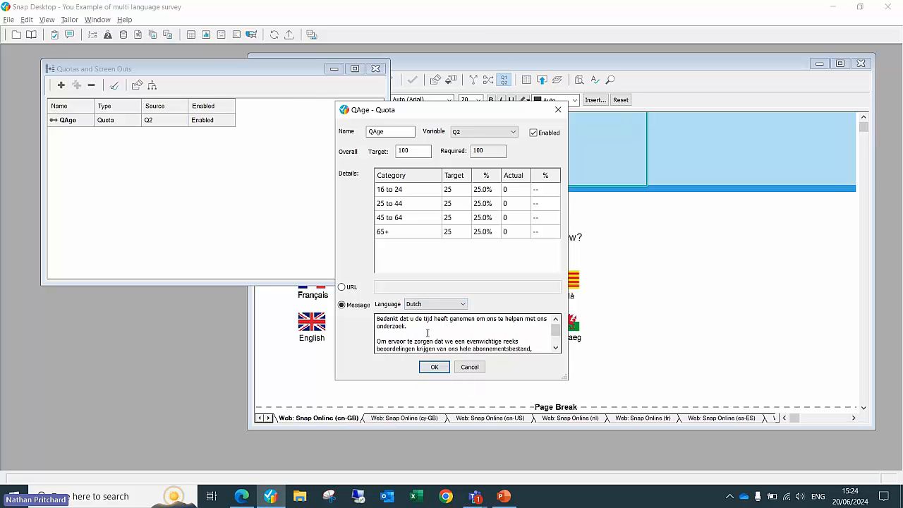
{"action": "left_click", "coordinate": [465, 369]}
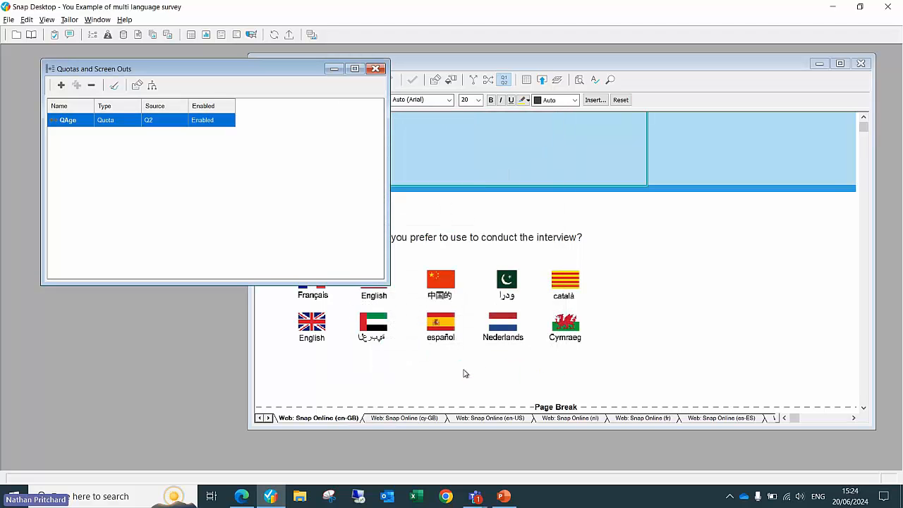
{"action": "left_click", "coordinate": [376, 68]}
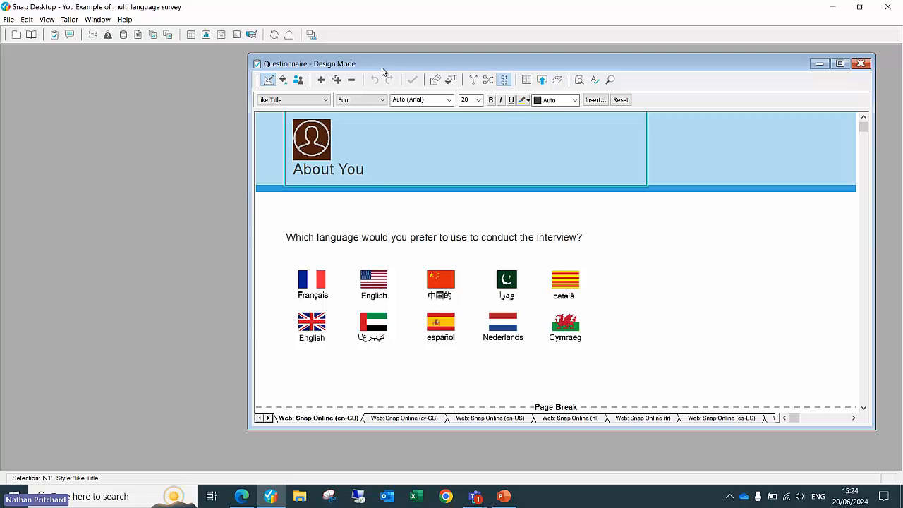
Step: Examine the conditions and texts of the English, Welsh and Dutch email alerts in the questionnaire properties, leaving the properties without changes
{"action": "left_click", "coordinate": [527, 85]}
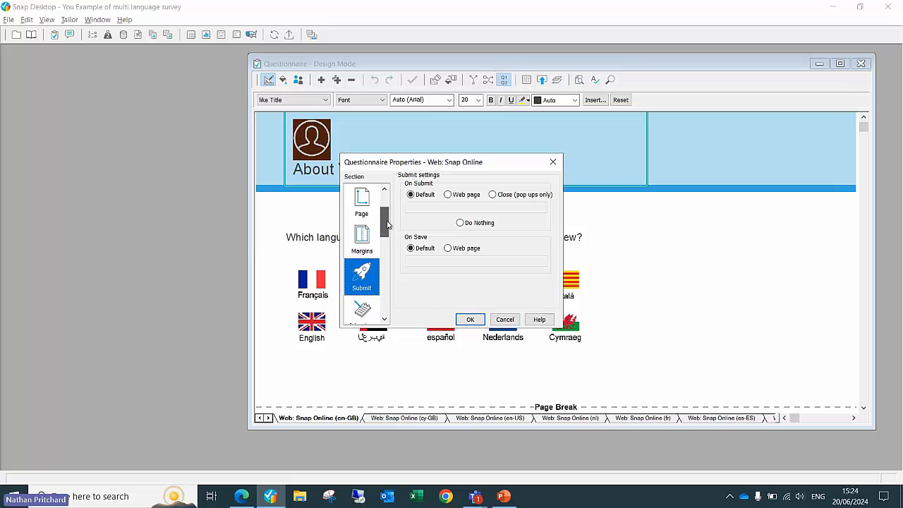
{"action": "left_click_drag", "start_coordinate": [387, 225], "coordinate": [386, 296]}
{"action": "left_click", "coordinate": [353, 284]}
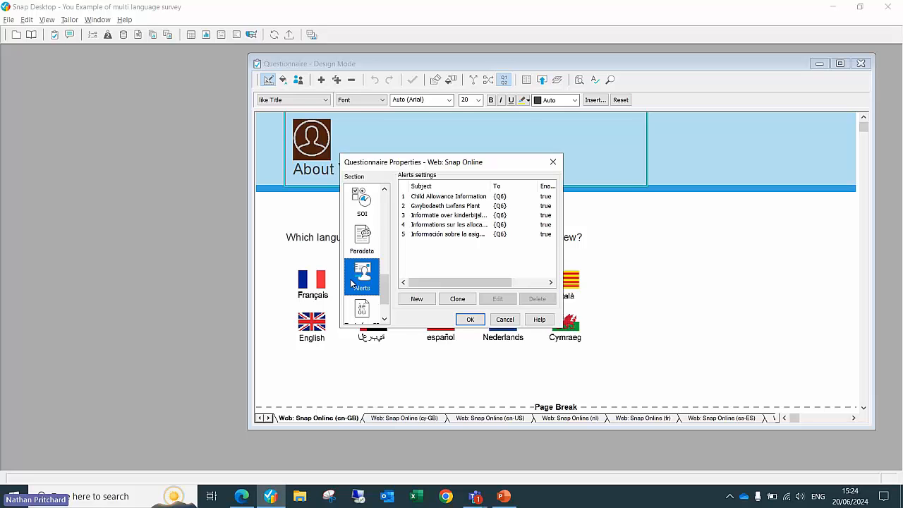
{"action": "double_click", "coordinate": [449, 197]}
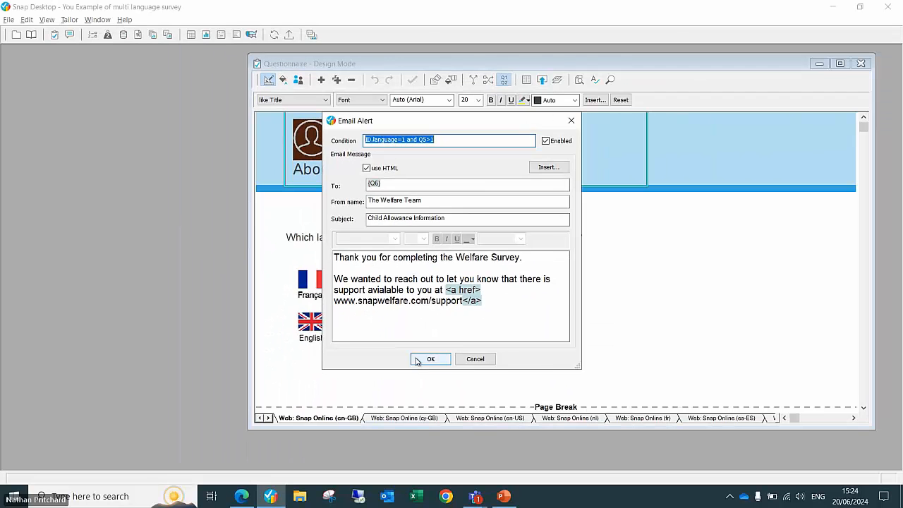
{"action": "left_click", "coordinate": [427, 358]}
{"action": "double_click", "coordinate": [430, 206]}
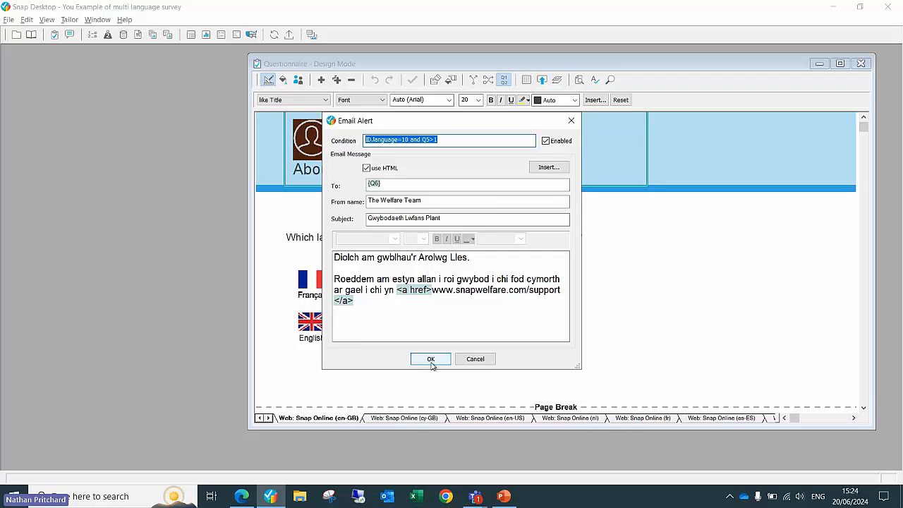
{"action": "left_click", "coordinate": [432, 361]}
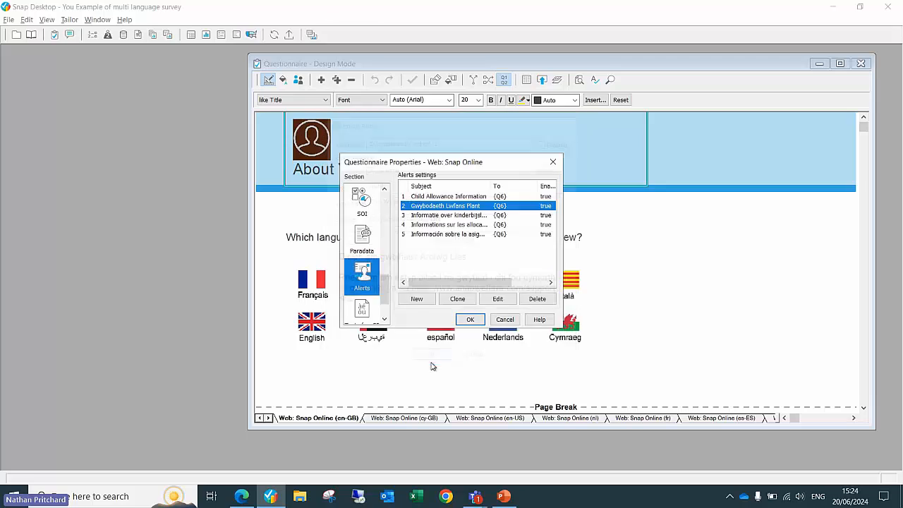
{"action": "left_click", "coordinate": [429, 216]}
{"action": "double_click", "coordinate": [428, 216]}
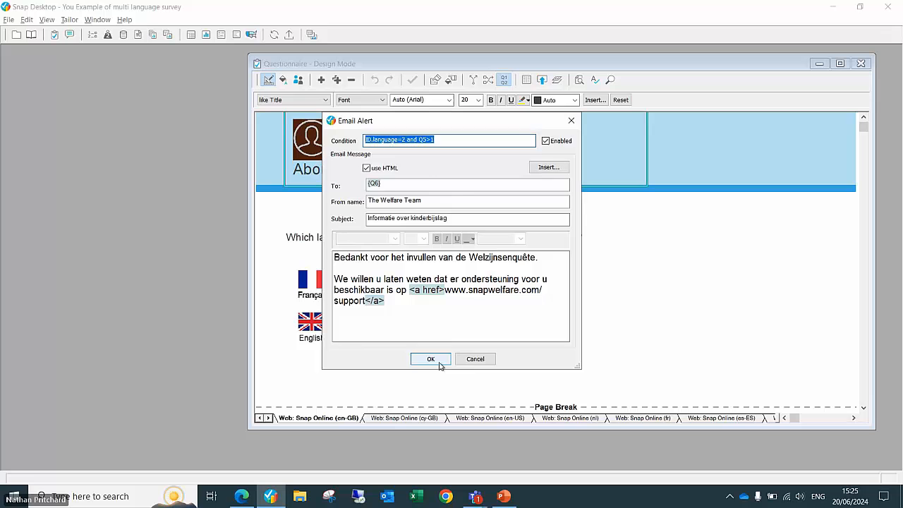
{"action": "left_click", "coordinate": [432, 361]}
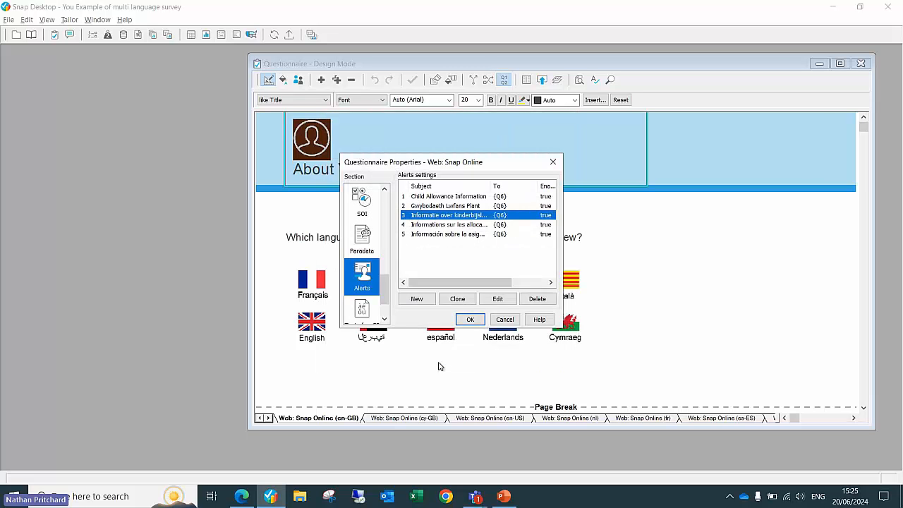
{"action": "left_click", "coordinate": [505, 320]}
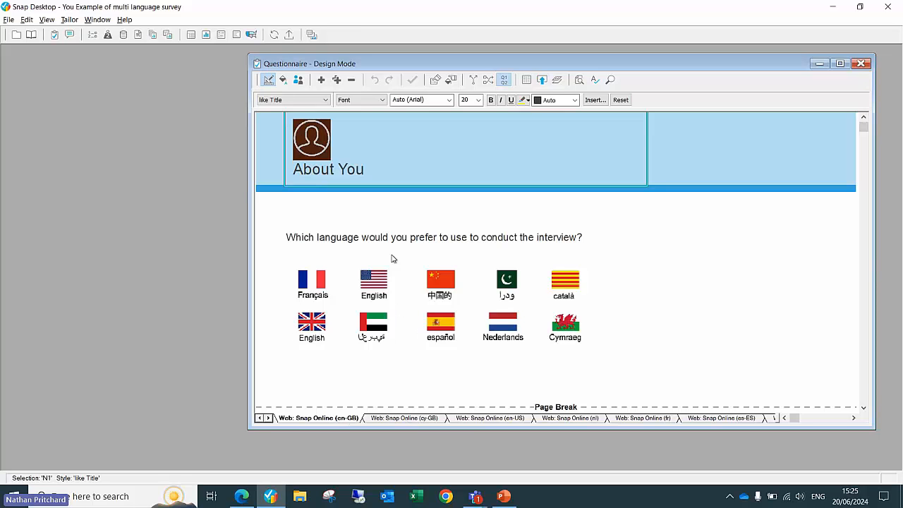
Step: Compare the header title and the box-marking instruction between the US English and British English editions
{"action": "left_click", "coordinate": [313, 172]}
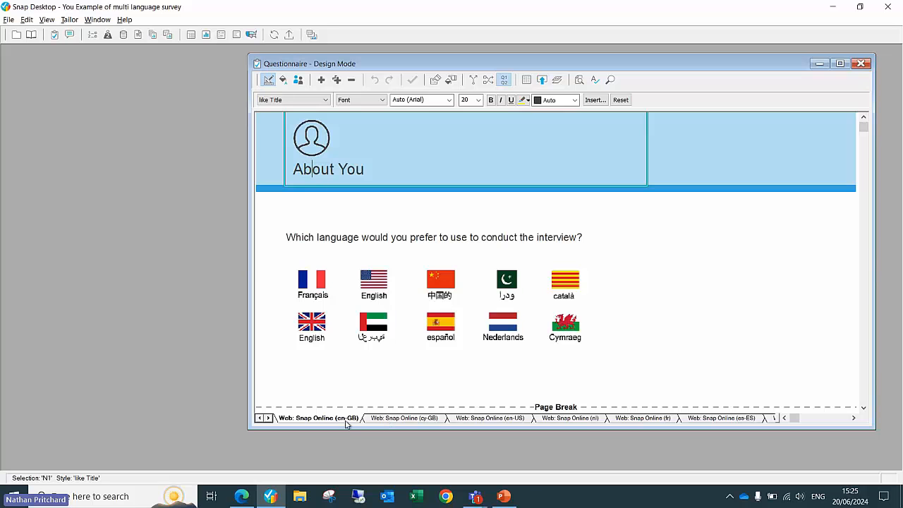
{"action": "left_click", "coordinate": [468, 418]}
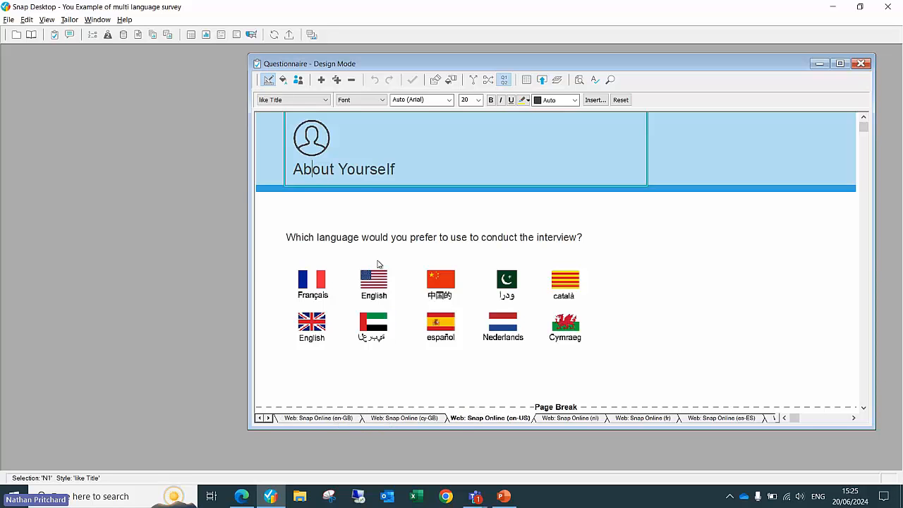
{"action": "scroll", "coordinate": [392, 250], "scroll_direction": "down", "scroll_amount": 3}
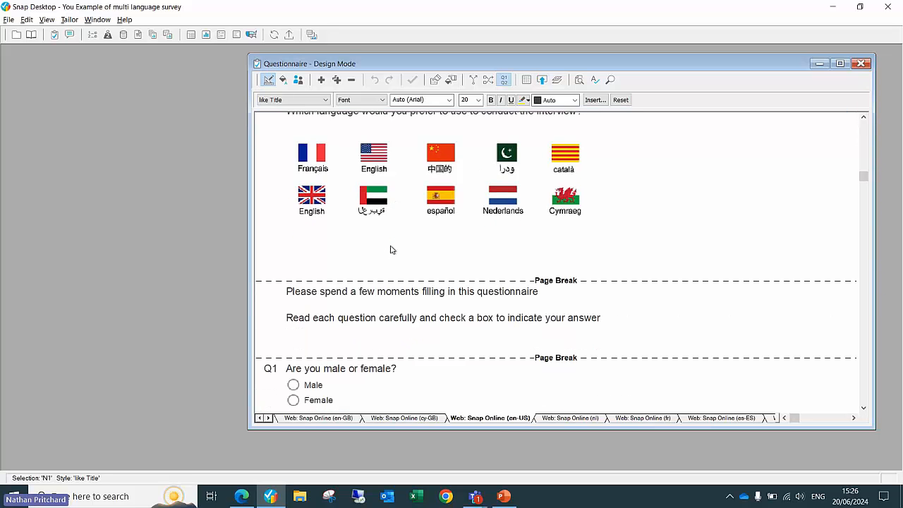
{"action": "left_click", "coordinate": [441, 322]}
{"action": "left_click_drag", "start_coordinate": [442, 322], "coordinate": [497, 319]}
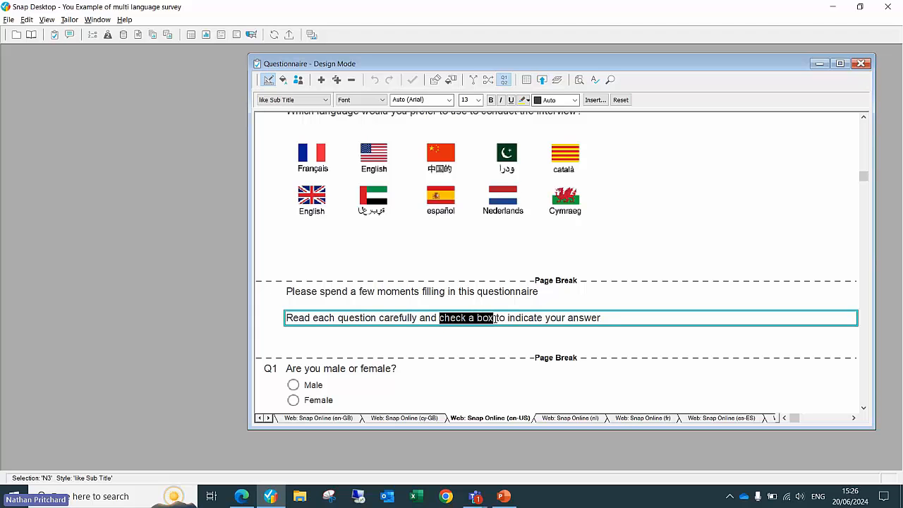
{"action": "left_click", "coordinate": [343, 420]}
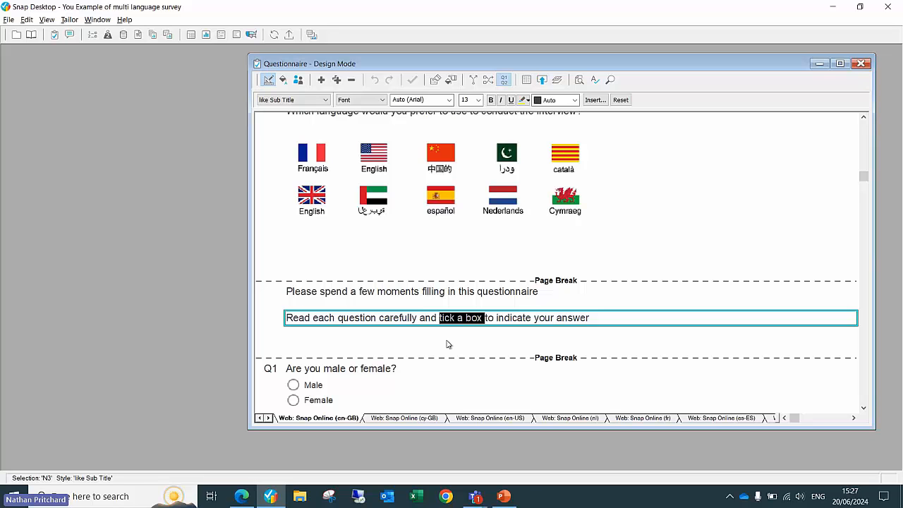
Step: Start defining an additional survey language named Child with language code en-GB, and leave the language and edition settings without adding it
{"action": "left_click", "coordinate": [557, 81]}
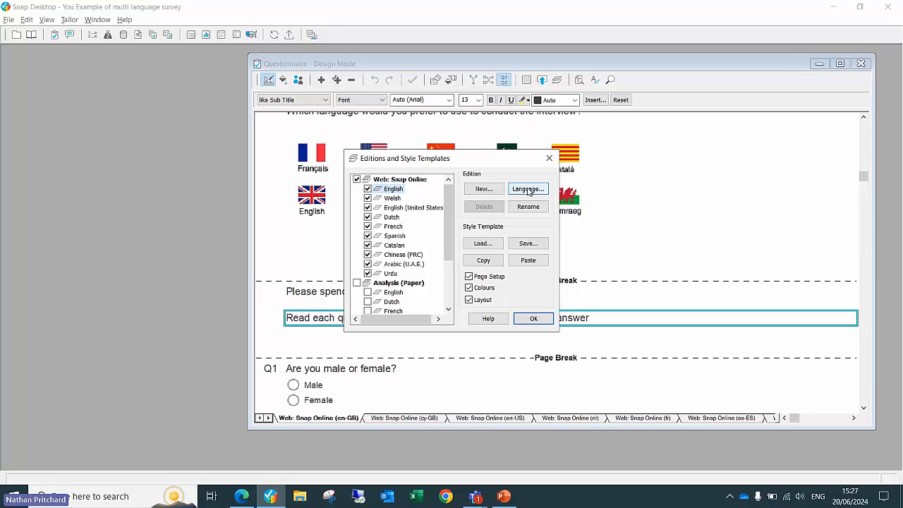
{"action": "left_click", "coordinate": [528, 190]}
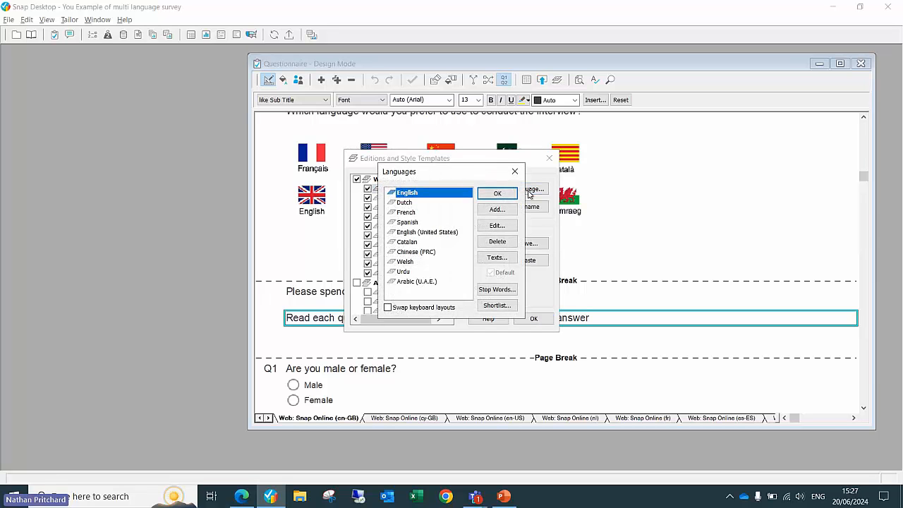
{"action": "left_click", "coordinate": [498, 209]}
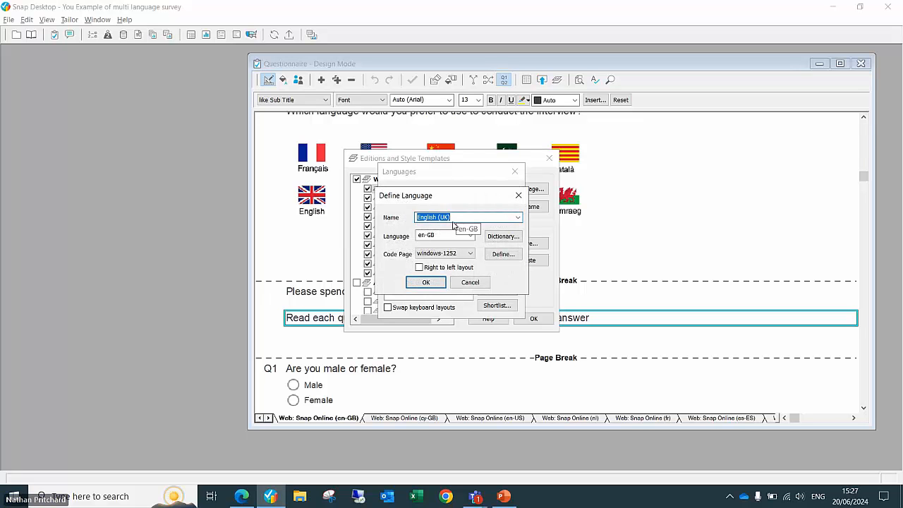
{"action": "type", "text": "Chil"}
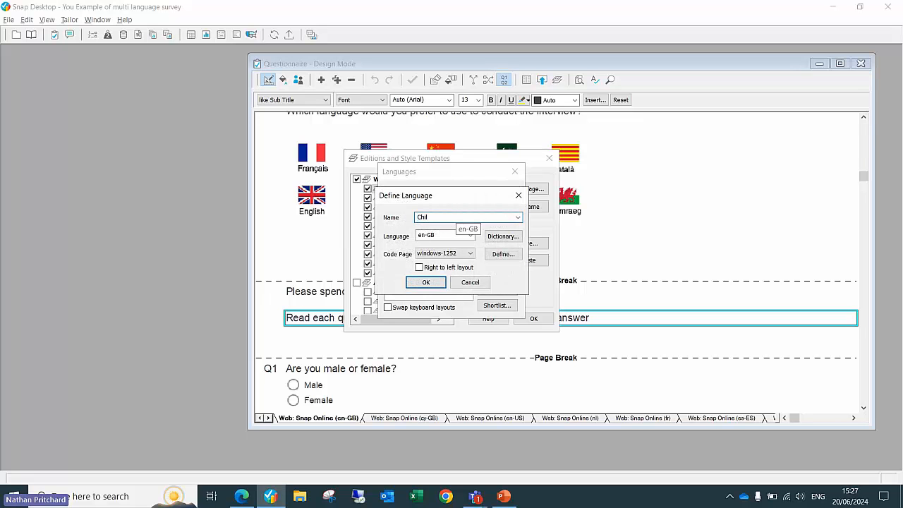
{"action": "type", "text": "d"}
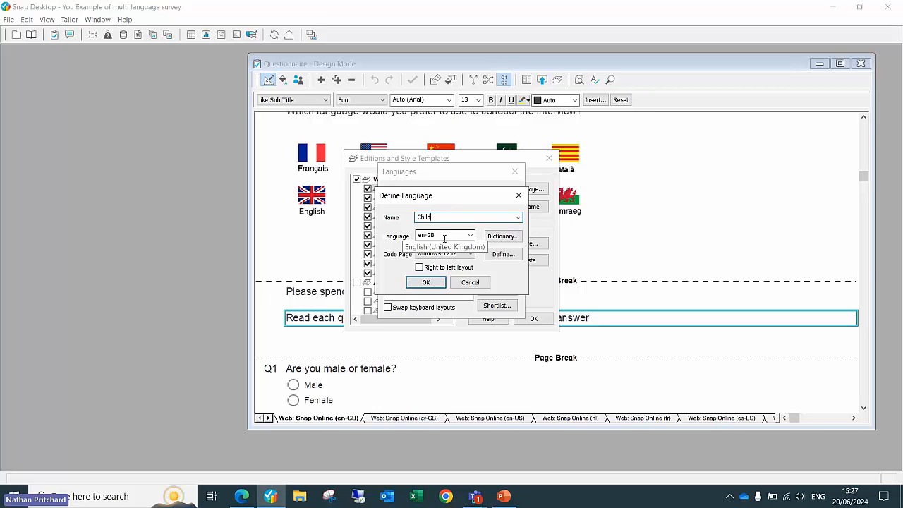
{"action": "left_click", "coordinate": [470, 237]}
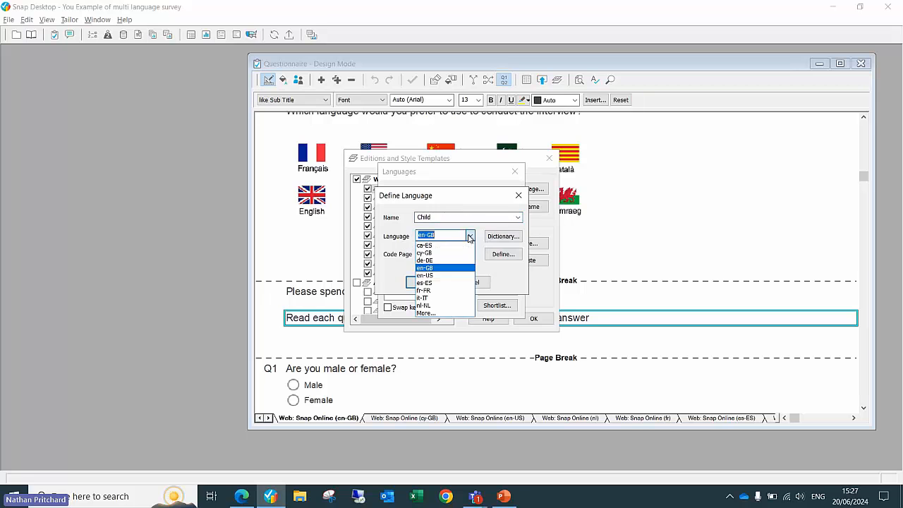
{"action": "left_click", "coordinate": [470, 236]}
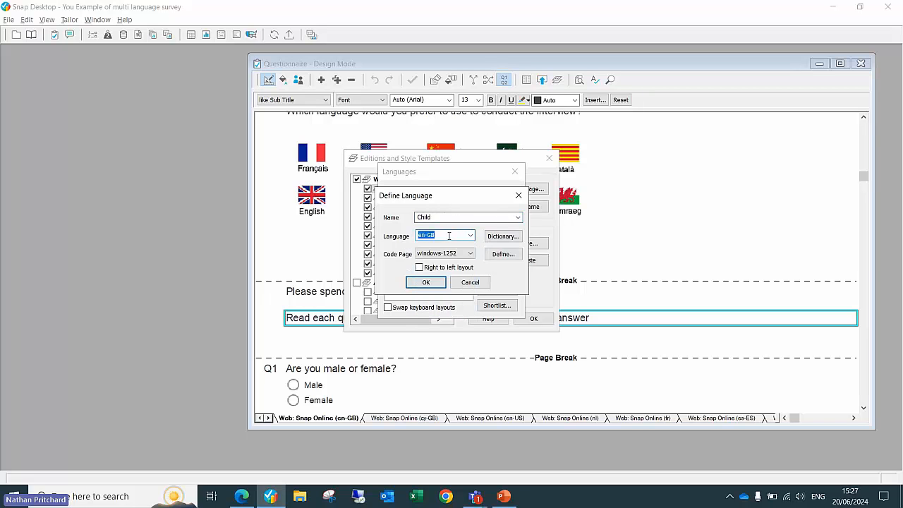
{"action": "left_click", "coordinate": [518, 195]}
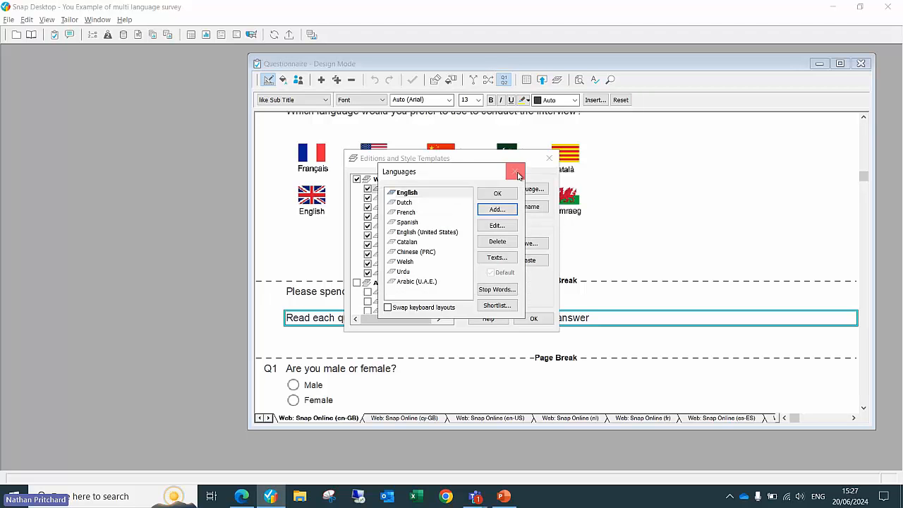
{"action": "left_click", "coordinate": [515, 171]}
{"action": "left_click", "coordinate": [549, 160]}
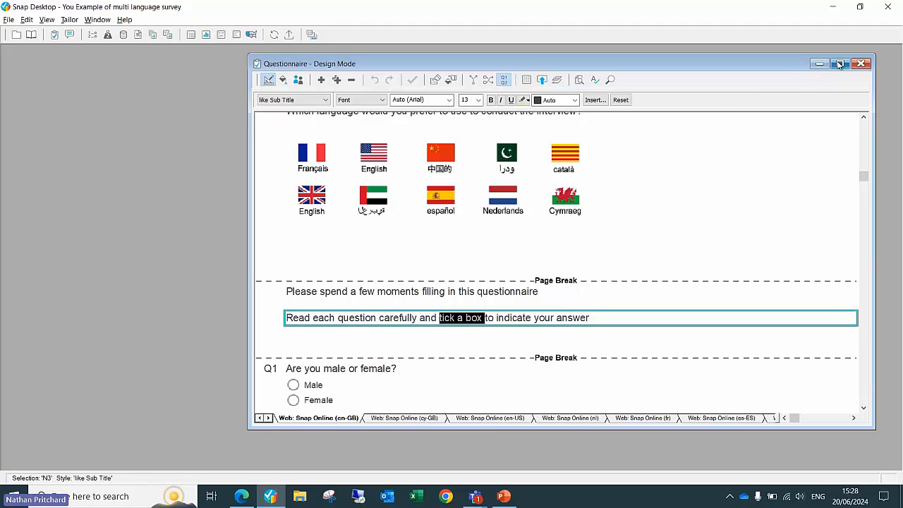
Step: Close the questionnaire and open the definition of the Cross Tabulation analysis AN1 beside its table to check the analysis and break variables
{"action": "left_click", "coordinate": [863, 64]}
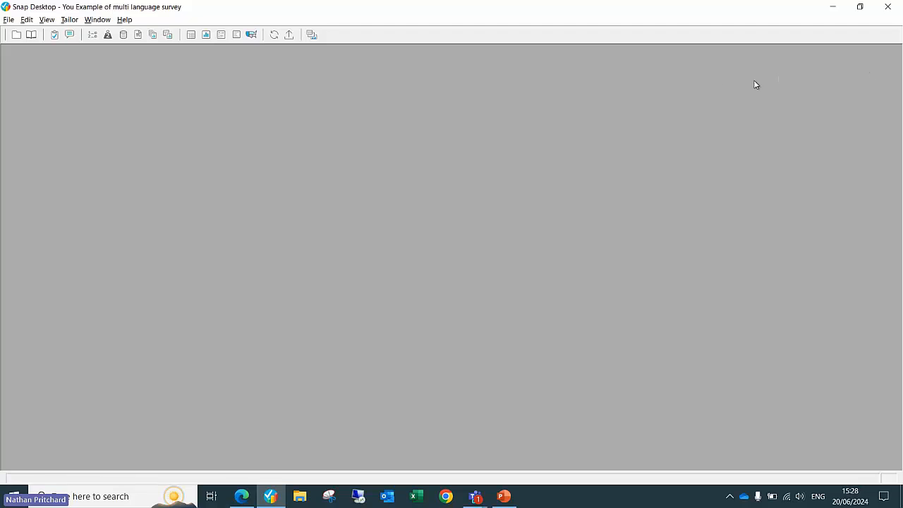
{"action": "left_click", "coordinate": [168, 35]}
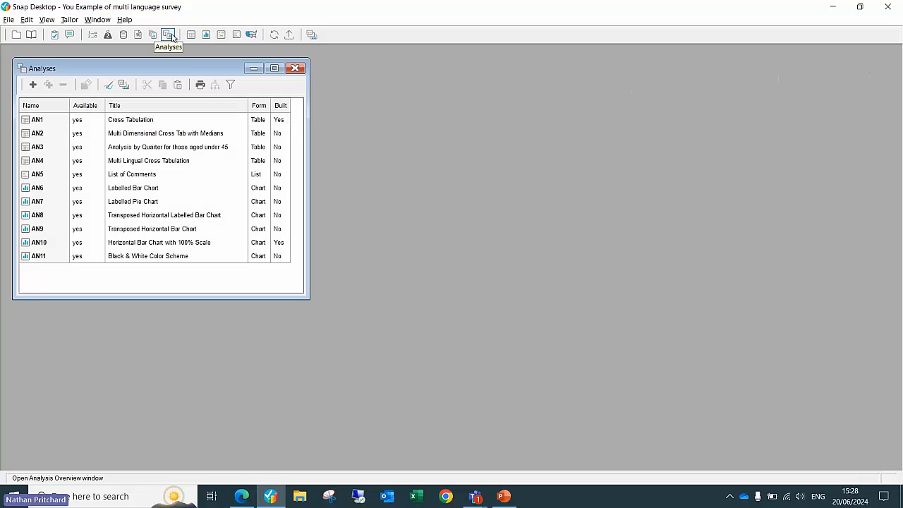
{"action": "double_click", "coordinate": [134, 123]}
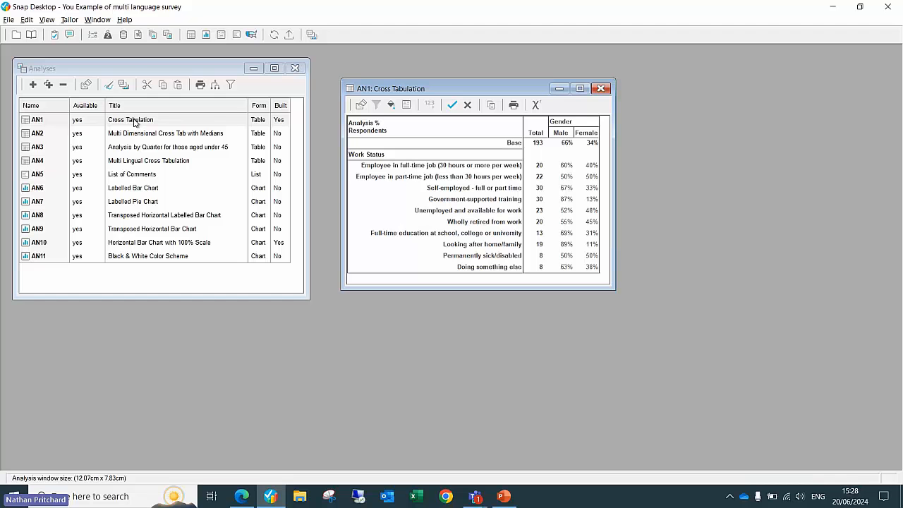
{"action": "left_click", "coordinate": [361, 105]}
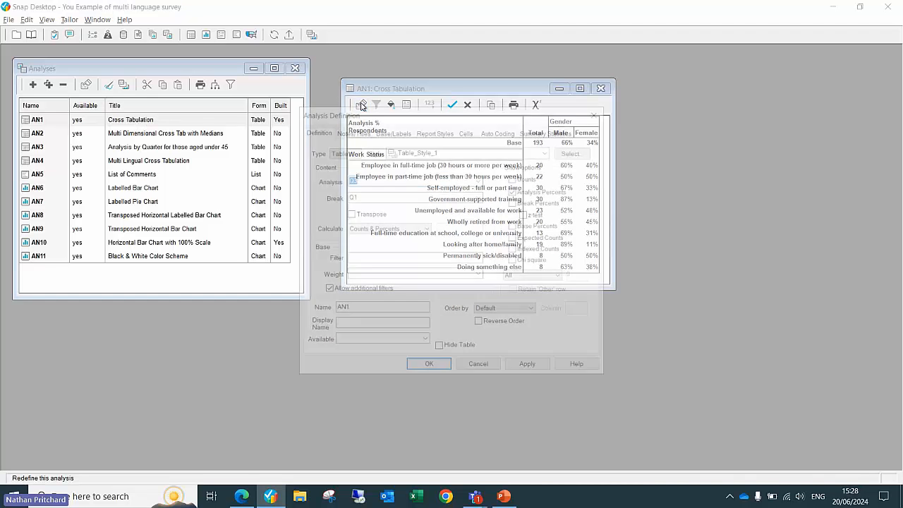
{"action": "left_click_drag", "start_coordinate": [404, 110], "coordinate": [736, 91]}
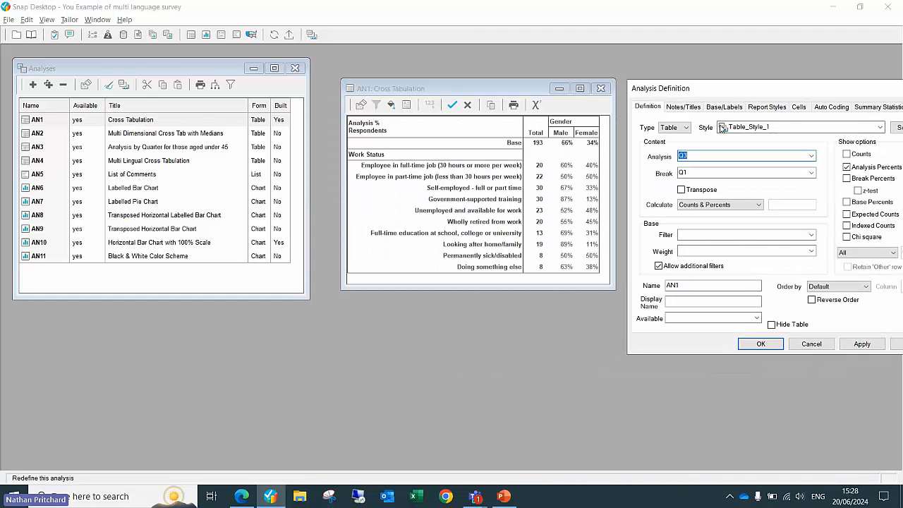
{"action": "double_click", "coordinate": [688, 172]}
{"action": "double_click", "coordinate": [683, 155]}
Step: Apply Spanish and Arabic (U.A.E.) in turn as the label language of the cross tabulation
{"action": "left_click", "coordinate": [721, 109]}
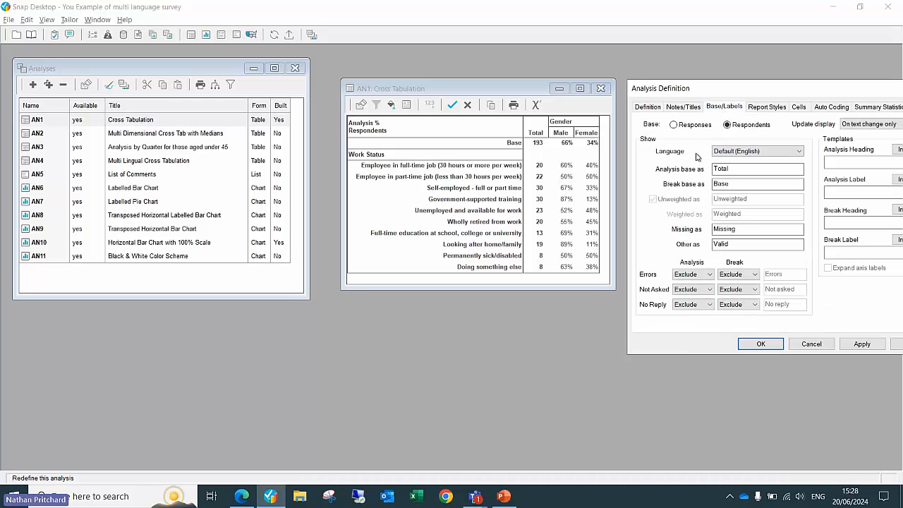
{"action": "left_click", "coordinate": [799, 151]}
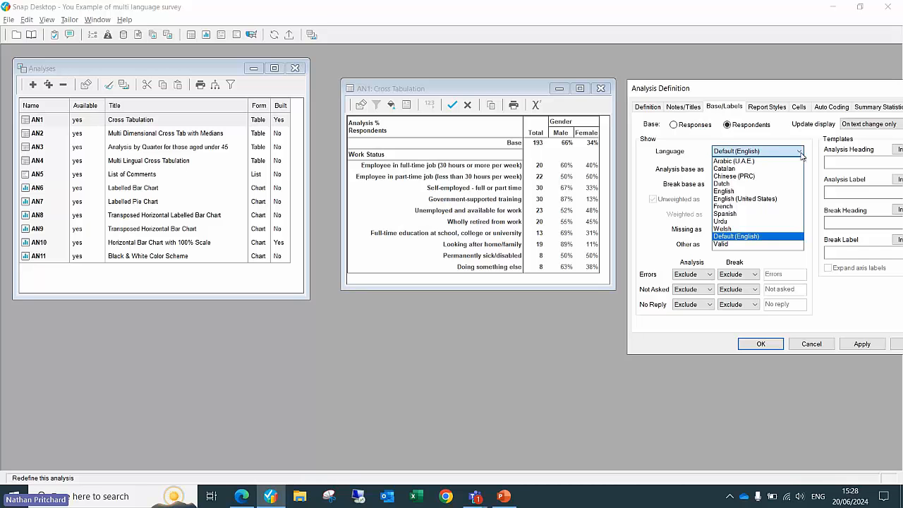
{"action": "left_click", "coordinate": [757, 213]}
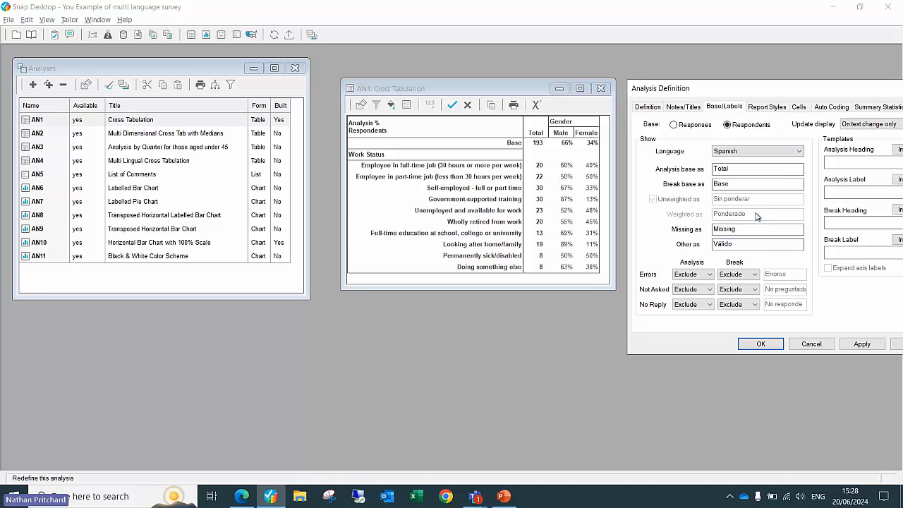
{"action": "left_click", "coordinate": [856, 345]}
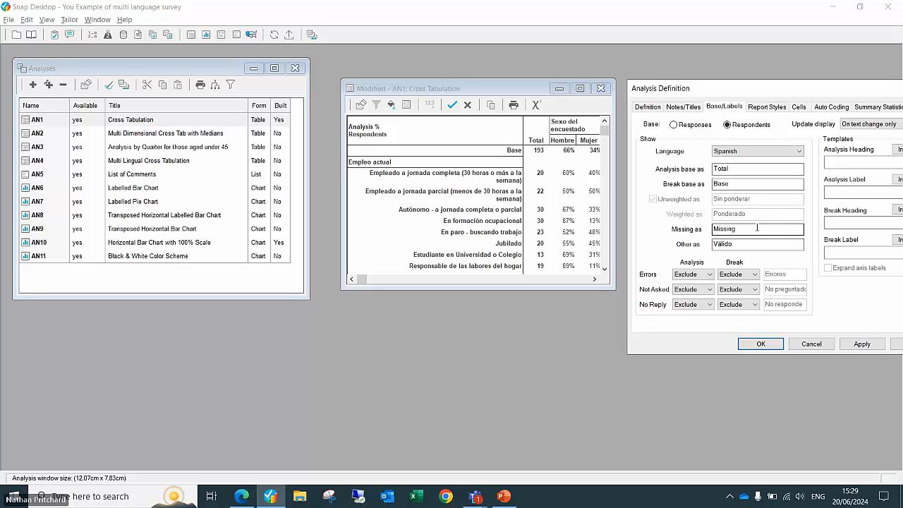
{"action": "left_click", "coordinate": [797, 152]}
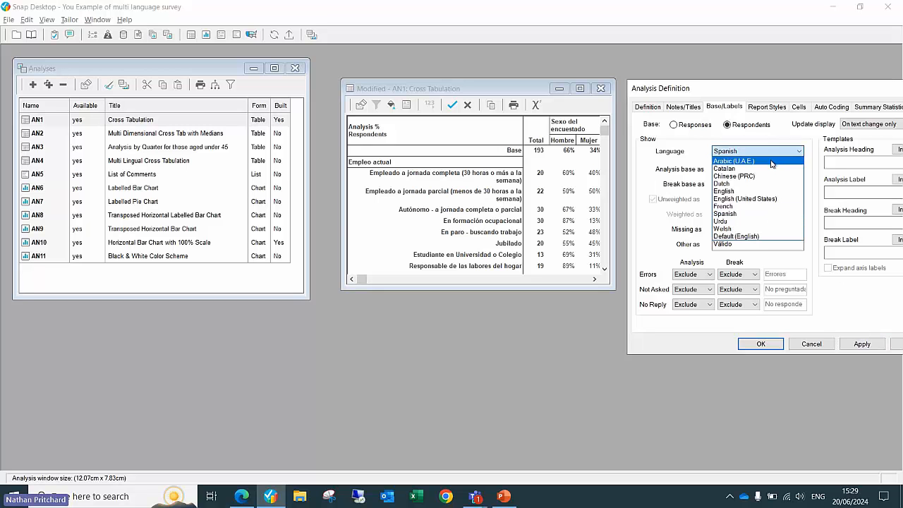
{"action": "left_click", "coordinate": [772, 161]}
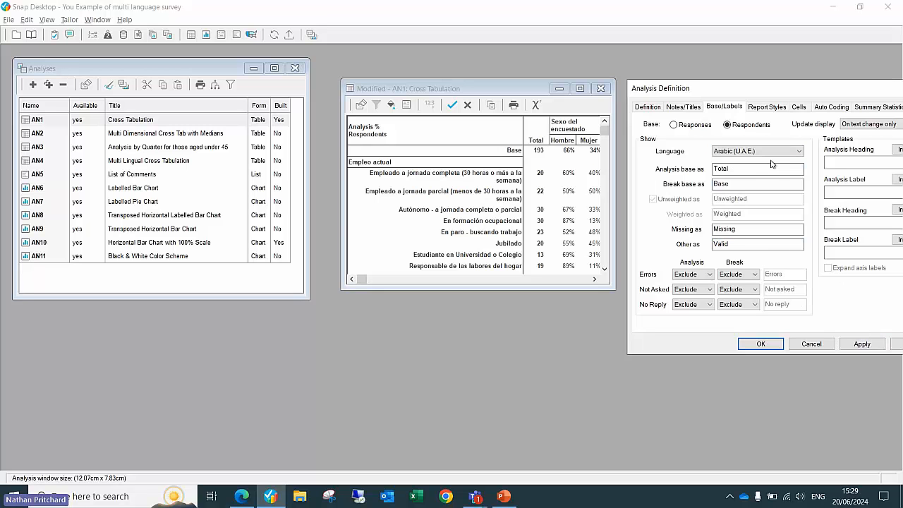
{"action": "left_click", "coordinate": [855, 344]}
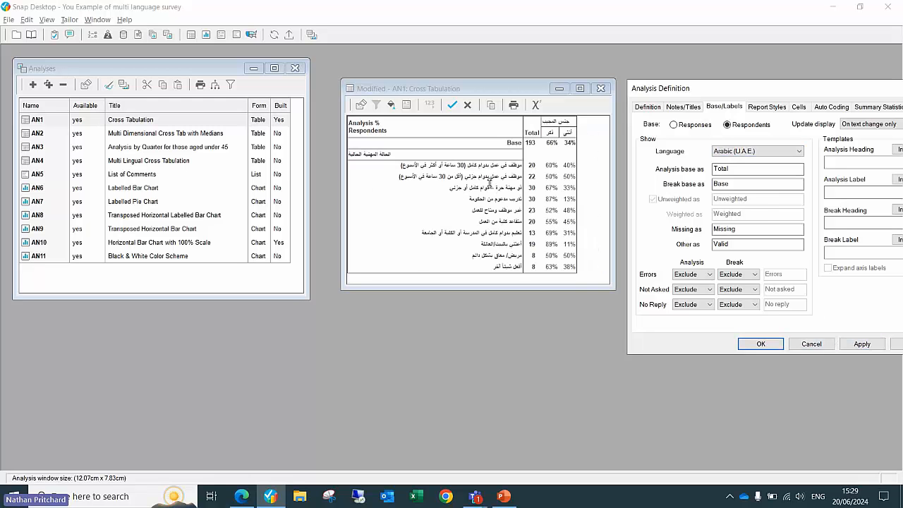
Step: Set the cross tabulation's label language back to Default (English), save the analysis and close it
{"action": "left_click", "coordinate": [732, 152]}
{"action": "left_click", "coordinate": [736, 237]}
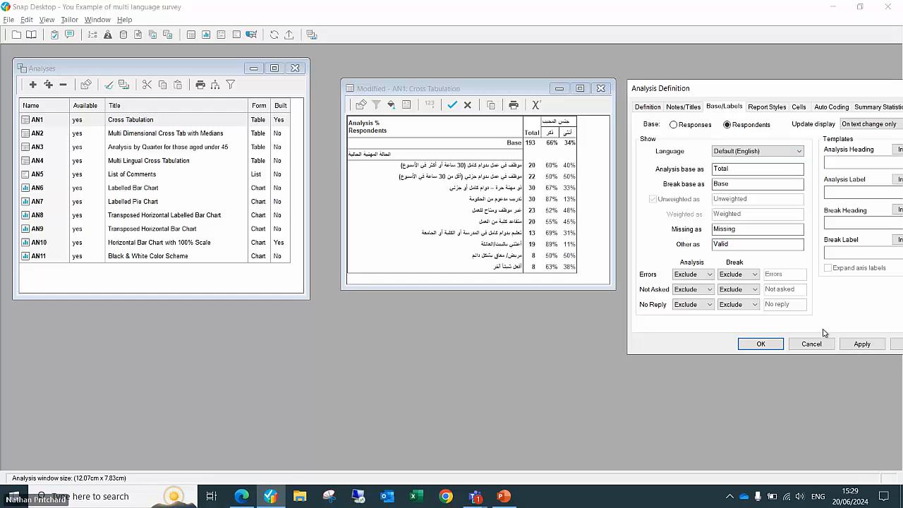
{"action": "left_click", "coordinate": [854, 345]}
{"action": "left_click", "coordinate": [759, 344]}
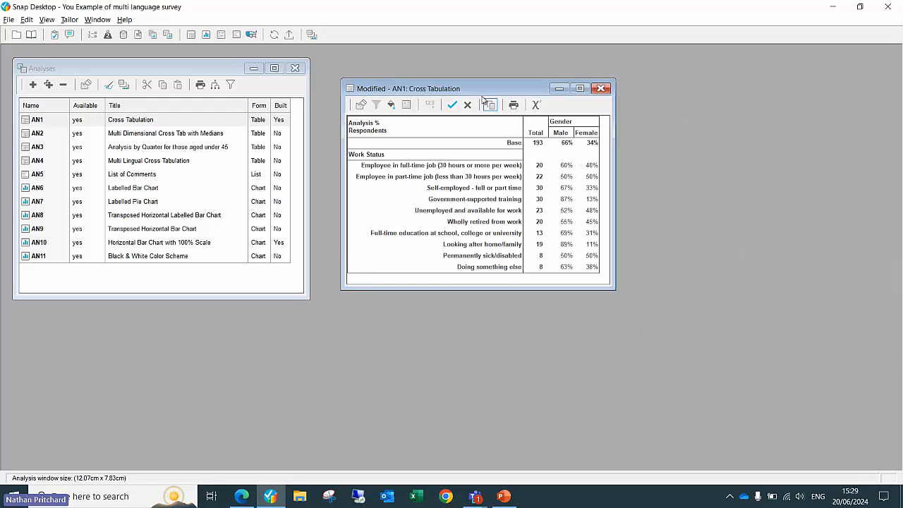
{"action": "left_click", "coordinate": [452, 105]}
{"action": "left_click", "coordinate": [601, 89]}
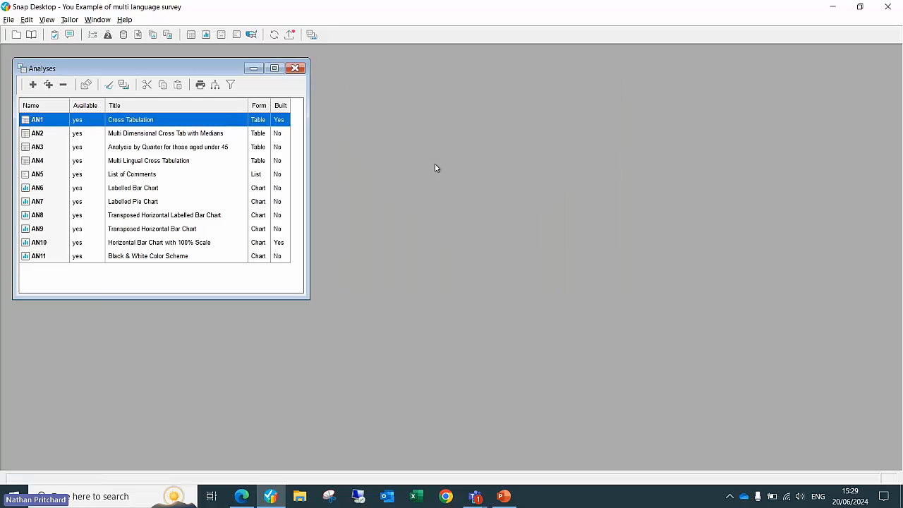
Step: Open analysis AN10, Horizontal Bar Chart with 100% Scale, and apply Dutch as its label language
{"action": "double_click", "coordinate": [84, 243]}
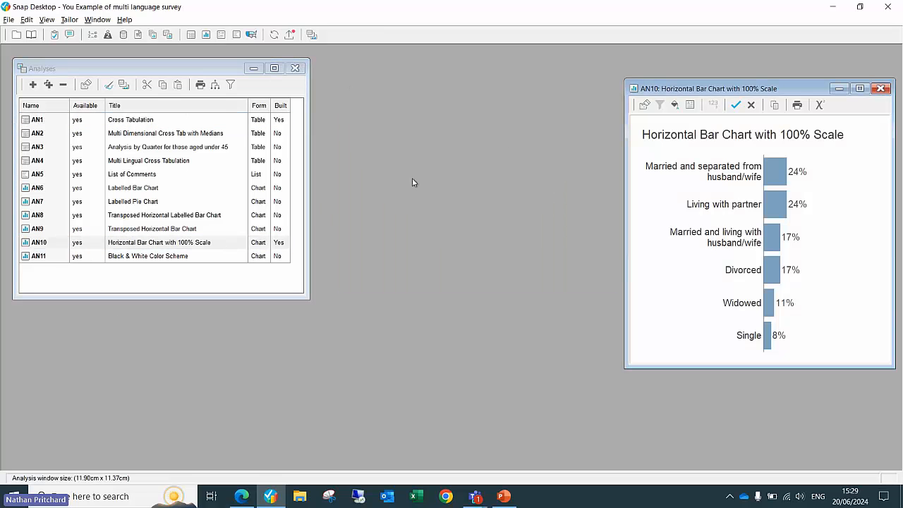
{"action": "left_click", "coordinate": [644, 106]}
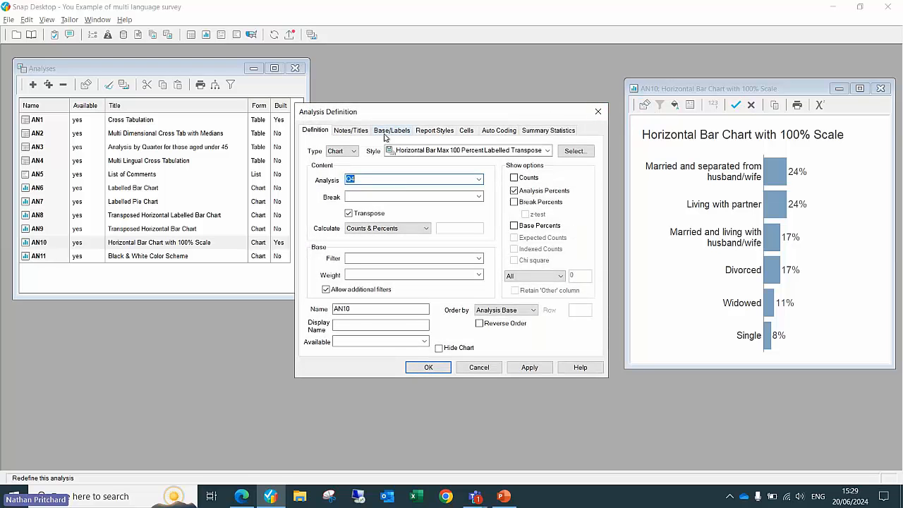
{"action": "left_click", "coordinate": [387, 131]}
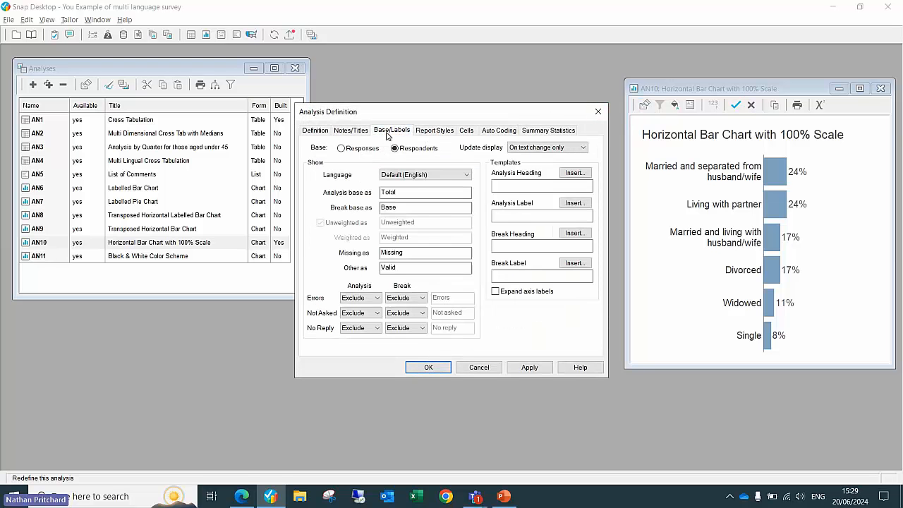
{"action": "left_click", "coordinate": [465, 175]}
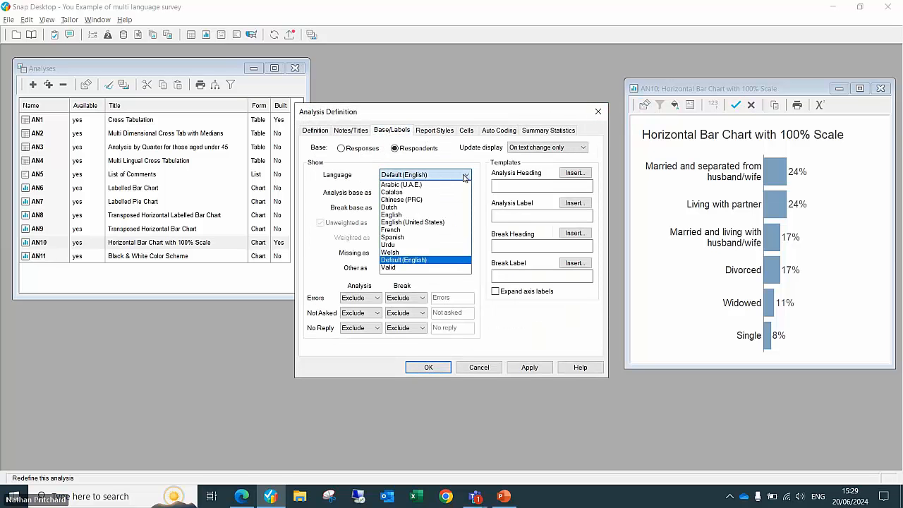
{"action": "left_click", "coordinate": [436, 208]}
{"action": "left_click", "coordinate": [530, 367]}
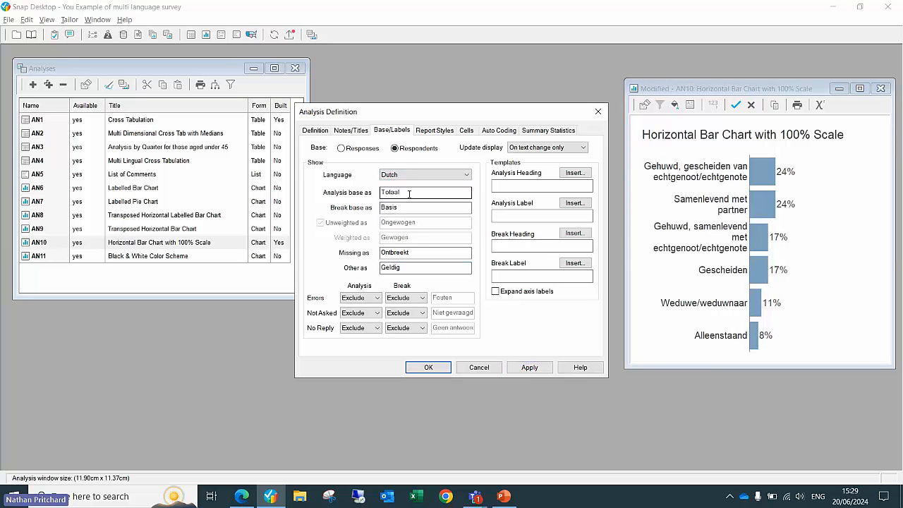
{"action": "left_click_drag", "start_coordinate": [409, 192], "coordinate": [378, 198]}
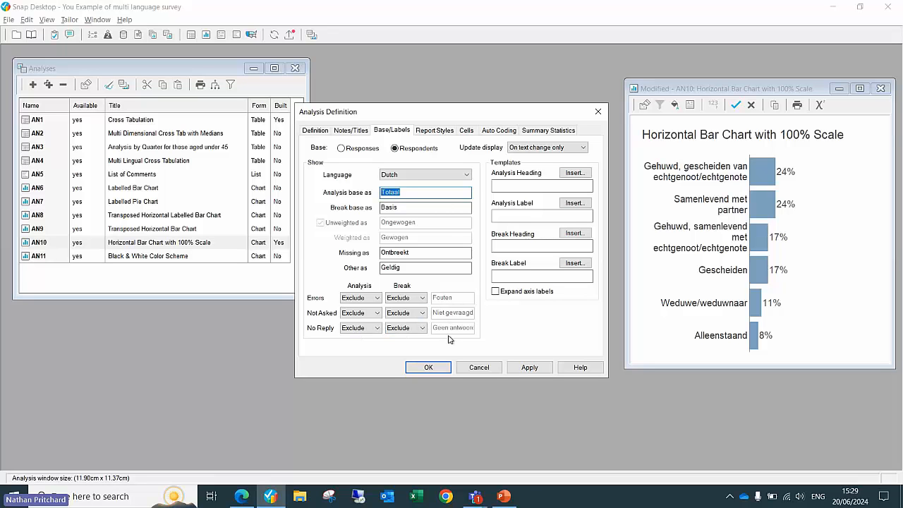
Step: Set the analysis No Reply option to Show to check its Dutch label, and return it to Exclude
{"action": "left_click", "coordinate": [361, 327]}
{"action": "left_click", "coordinate": [353, 343]}
{"action": "left_click", "coordinate": [435, 329]}
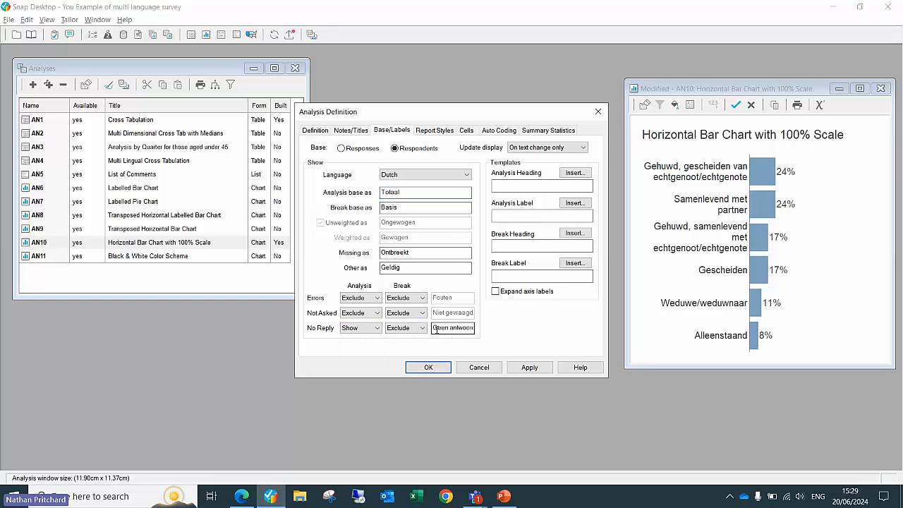
{"action": "left_click", "coordinate": [360, 327]}
{"action": "left_click", "coordinate": [357, 338]}
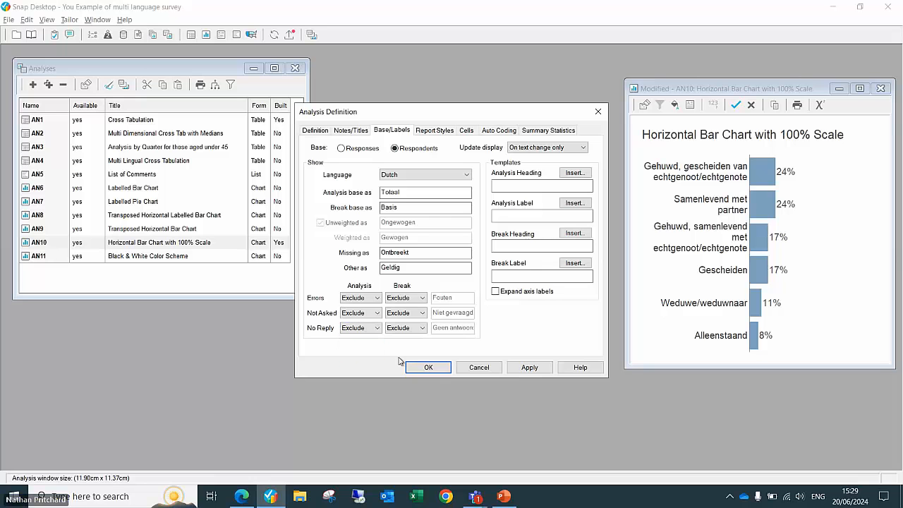
Step: Accept the bar chart's definition, save analysis AN10, and close it along with the analyses list
{"action": "left_click", "coordinate": [428, 367]}
{"action": "left_click", "coordinate": [736, 105]}
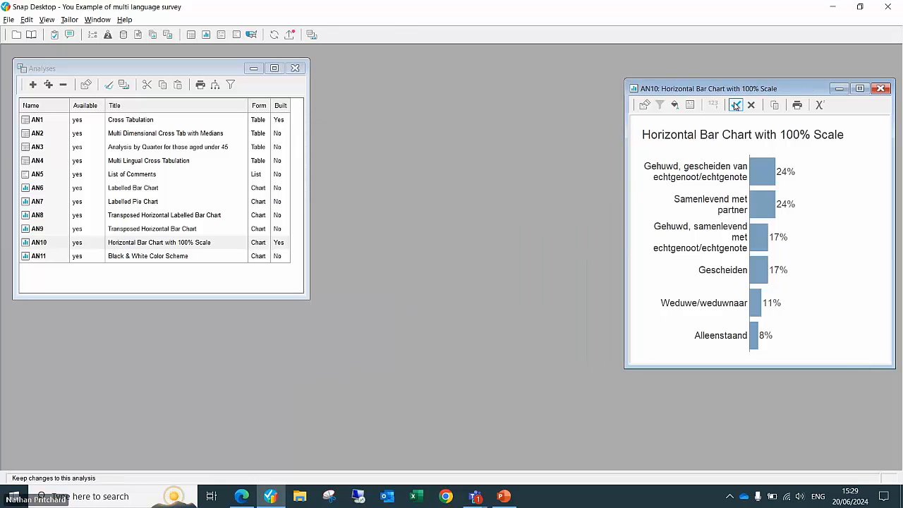
{"action": "left_click", "coordinate": [877, 90]}
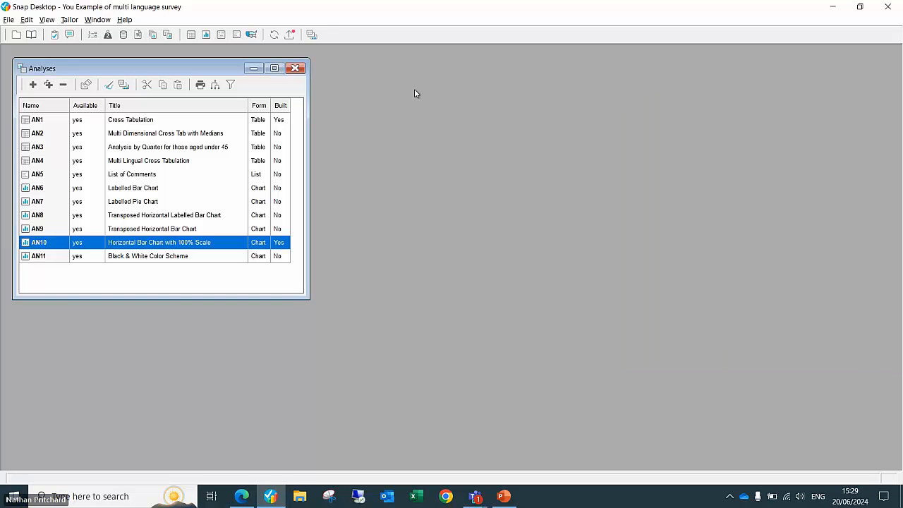
{"action": "left_click", "coordinate": [296, 69]}
Step: Open the Summary report and set the language of its Tailor Analysis instruction to Dutch
{"action": "left_click", "coordinate": [153, 35]}
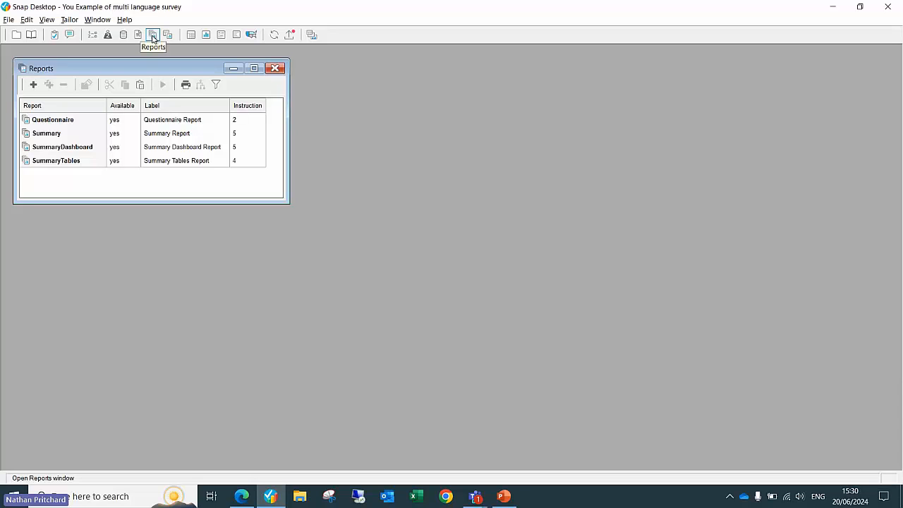
{"action": "double_click", "coordinate": [47, 134]}
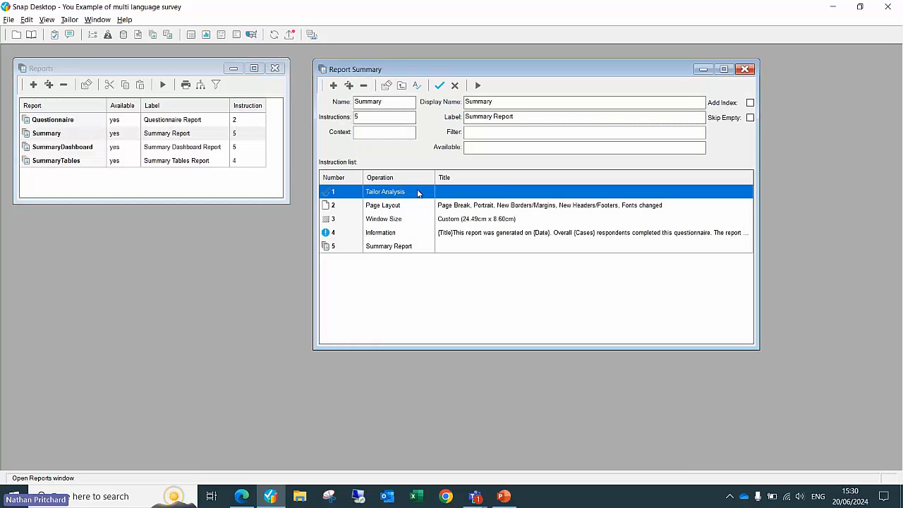
{"action": "double_click", "coordinate": [418, 193]}
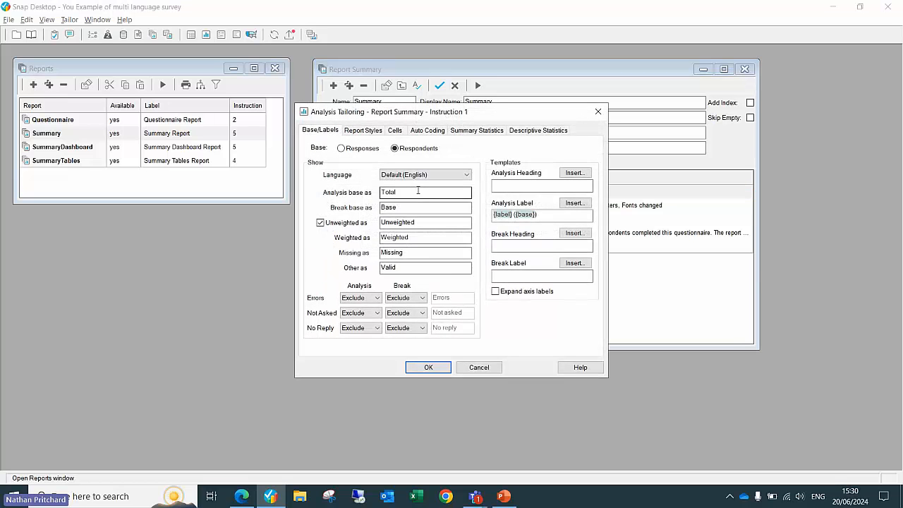
{"action": "left_click", "coordinate": [425, 176]}
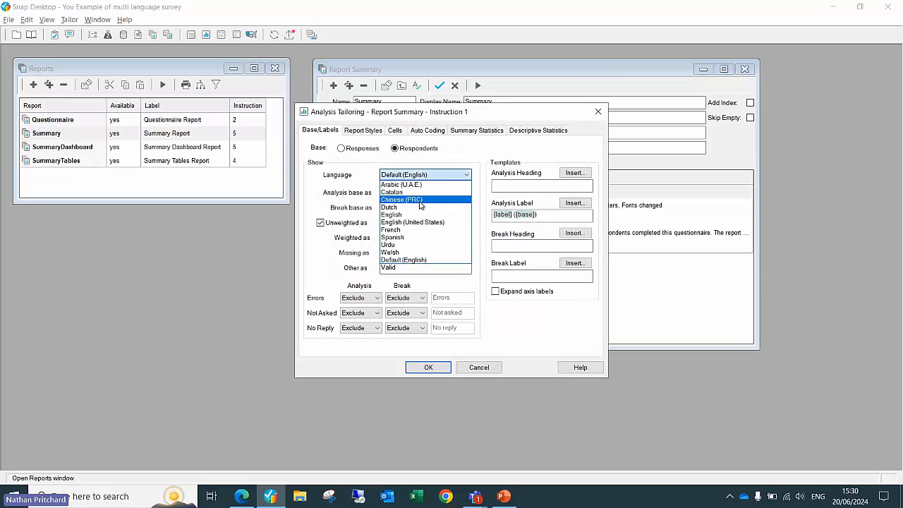
{"action": "left_click", "coordinate": [424, 206]}
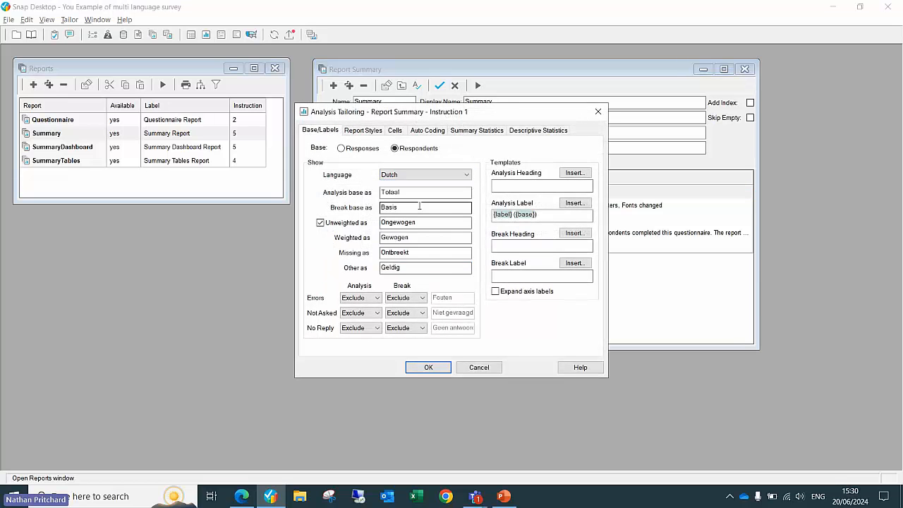
{"action": "left_click", "coordinate": [428, 368]}
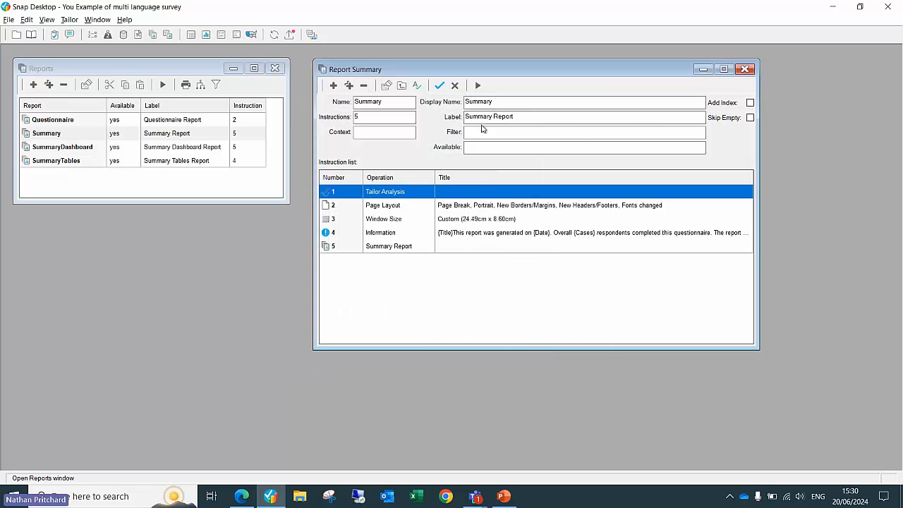
Step: Save the changes to the Summary report and run it, examining the chart labels and introductory text in the print preview
{"action": "left_click", "coordinate": [478, 84]}
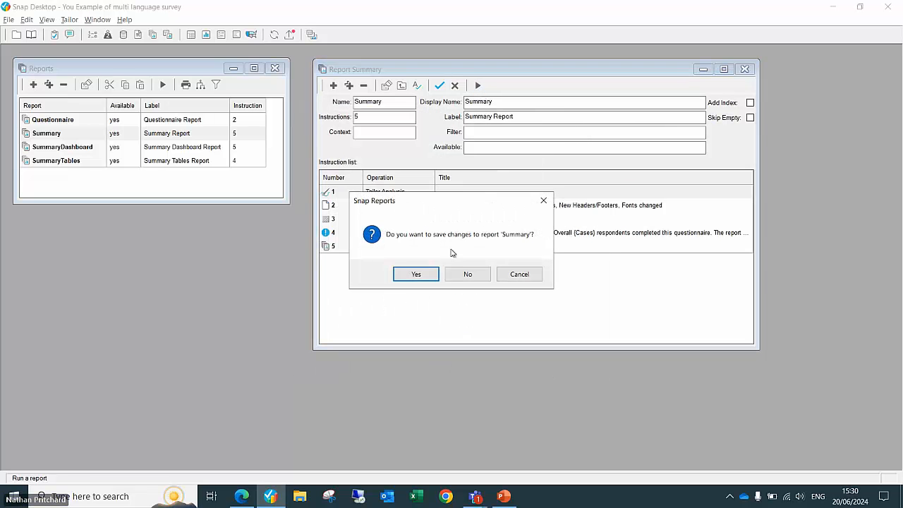
{"action": "left_click", "coordinate": [407, 279]}
{"action": "left_click", "coordinate": [496, 244]}
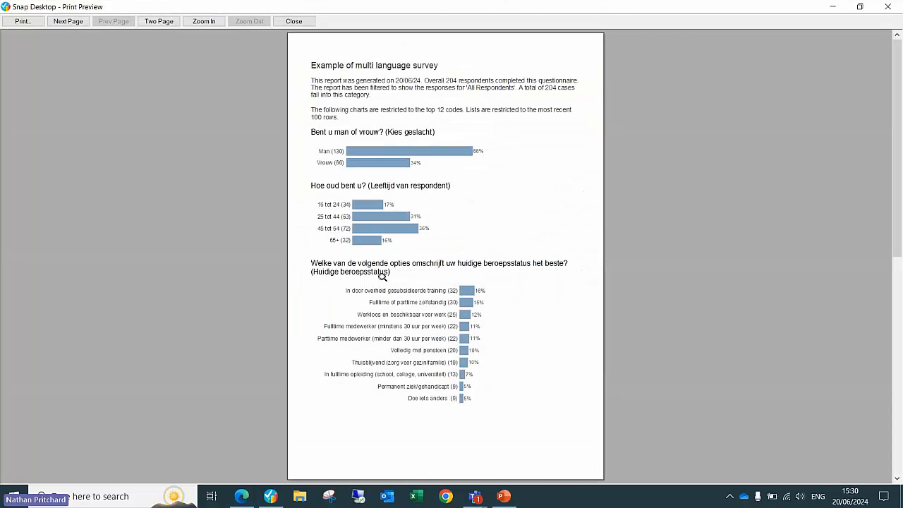
{"action": "left_click", "coordinate": [407, 315]}
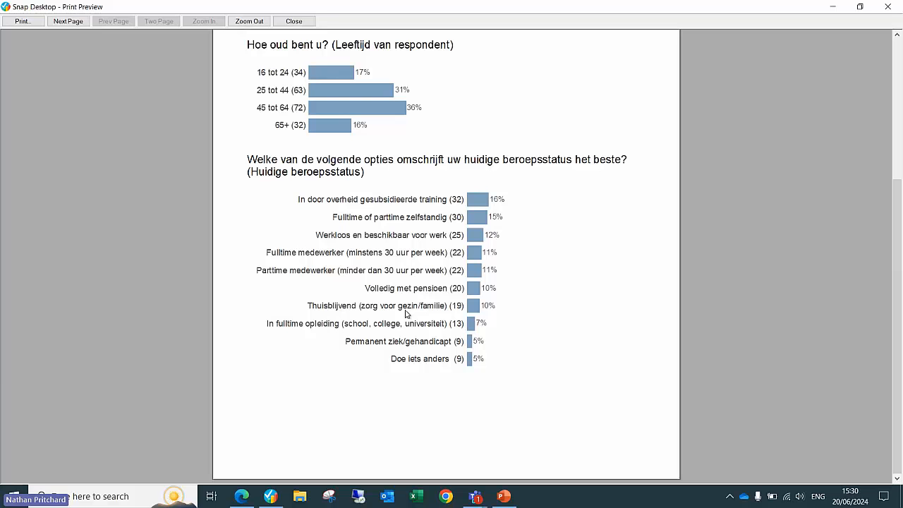
{"action": "scroll", "coordinate": [407, 315], "scroll_direction": "up", "scroll_amount": 5}
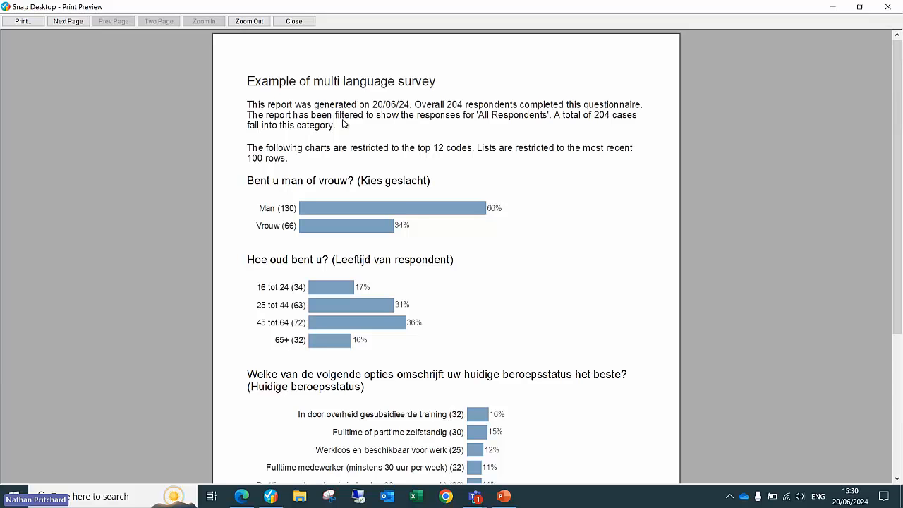
{"action": "left_click", "coordinate": [295, 21]}
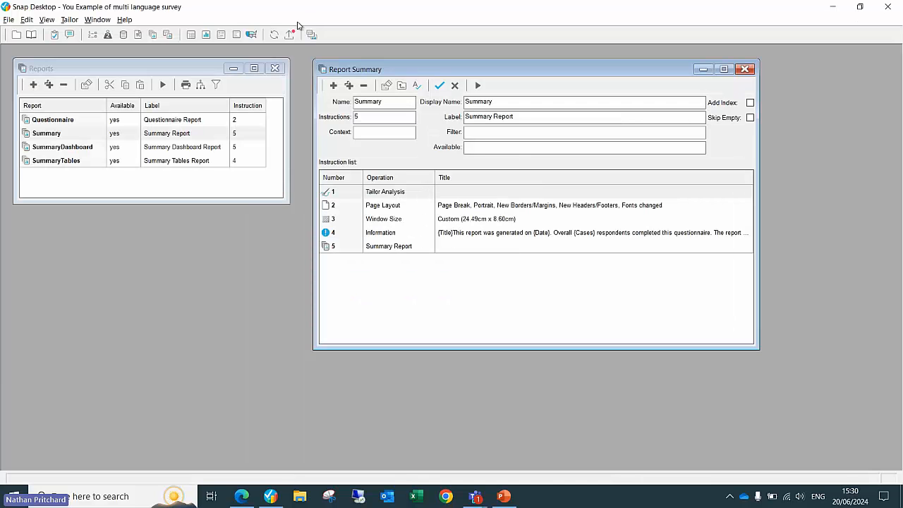
Step: Examine the introductory text in the Summary report's Information instruction without editing it, and close the report keeping its changes
{"action": "left_click", "coordinate": [372, 235]}
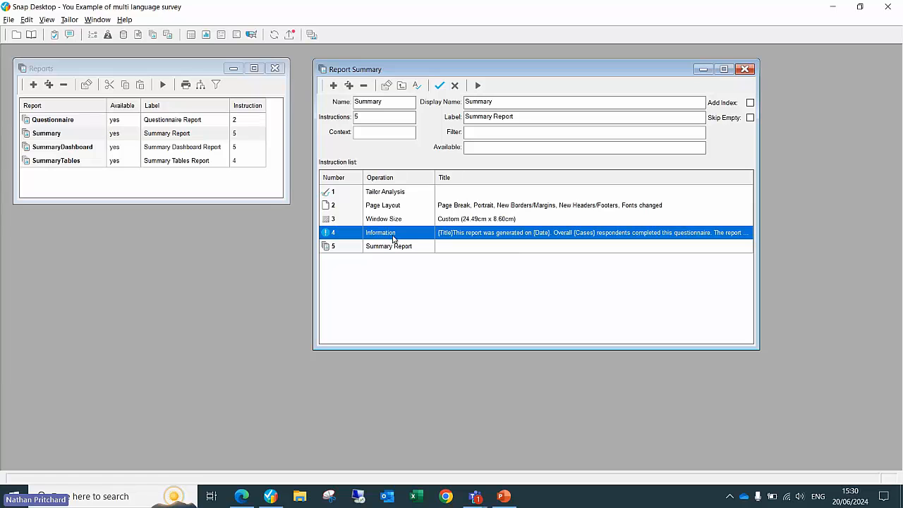
{"action": "double_click", "coordinate": [393, 239]}
{"action": "left_click_drag", "start_coordinate": [461, 280], "coordinate": [262, 241]}
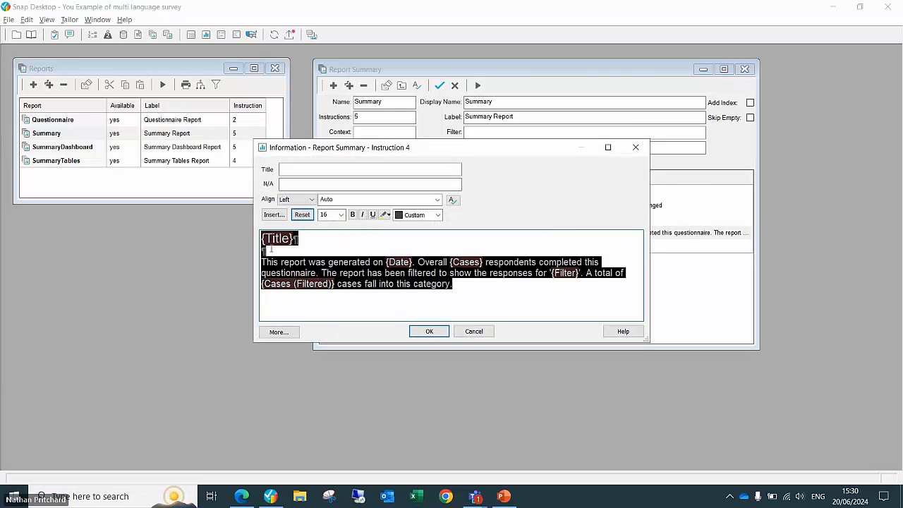
{"action": "left_click", "coordinate": [477, 332]}
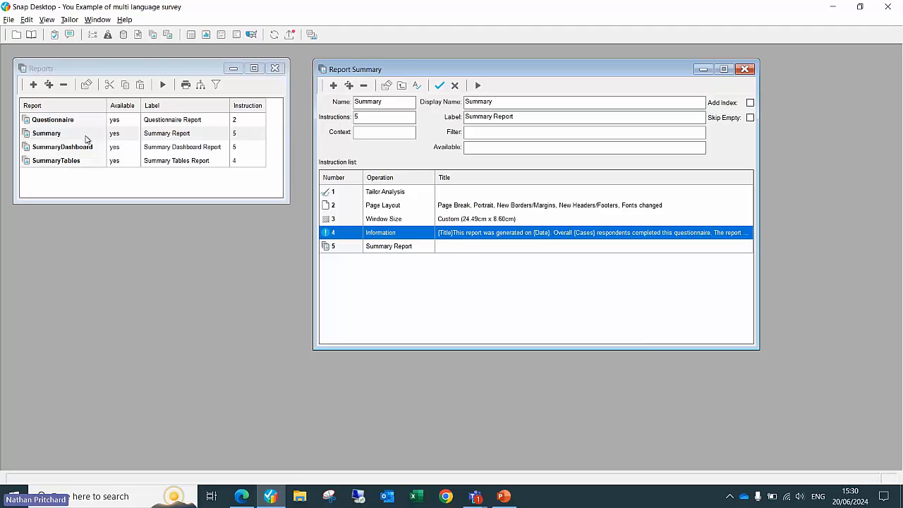
{"action": "left_click", "coordinate": [439, 85]}
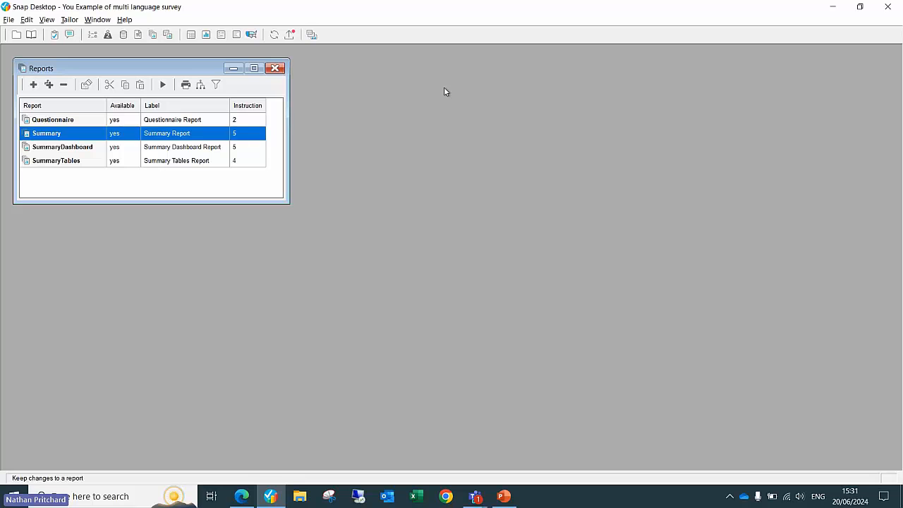
Step: Switch to Snap XMP Online in the browser and start creating a new item in the Webinars folder
{"action": "left_click", "coordinate": [242, 496]}
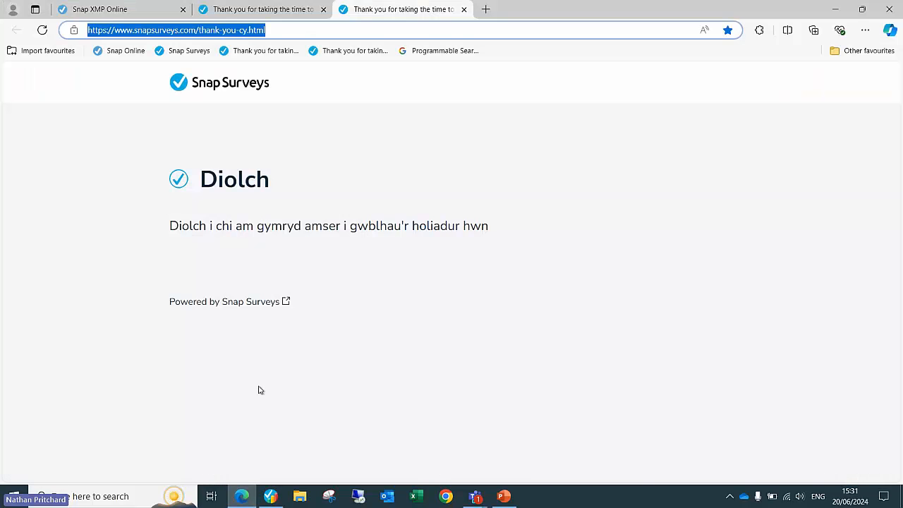
{"action": "left_click", "coordinate": [136, 11]}
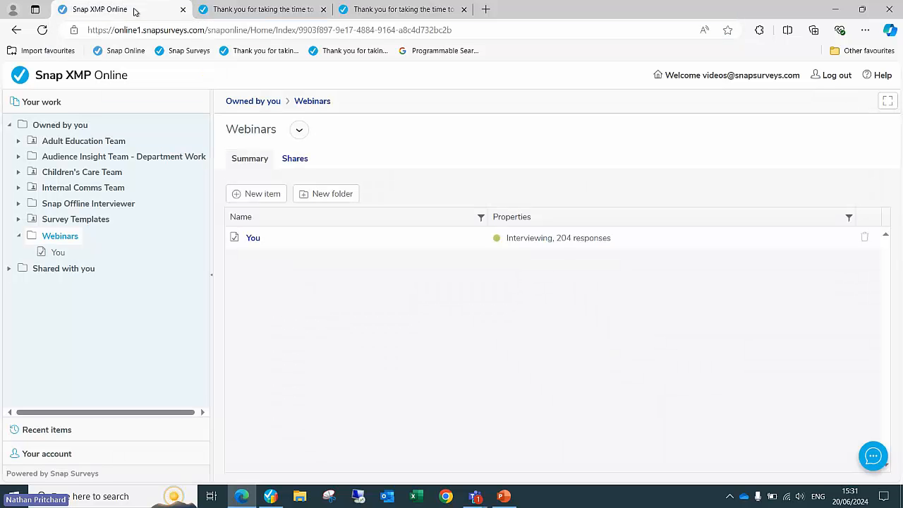
{"action": "left_click", "coordinate": [265, 195]}
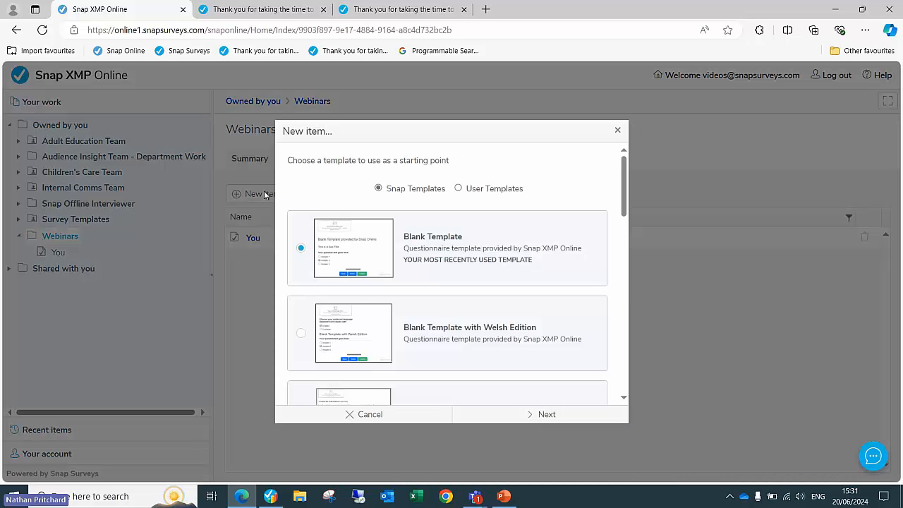